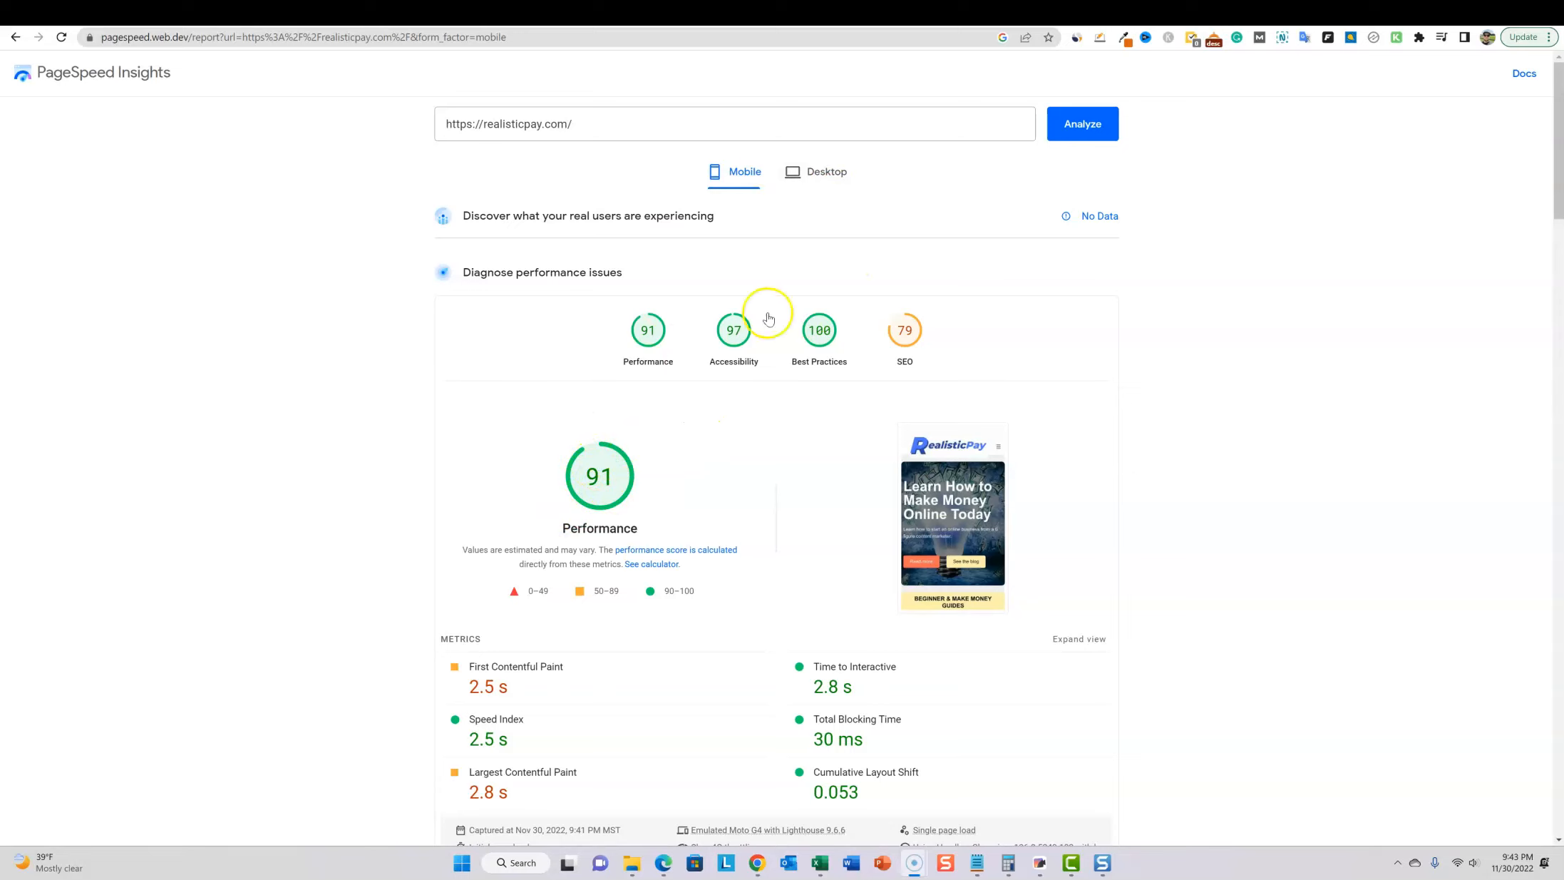
{"action": "left_click", "coordinate": [825, 175]}
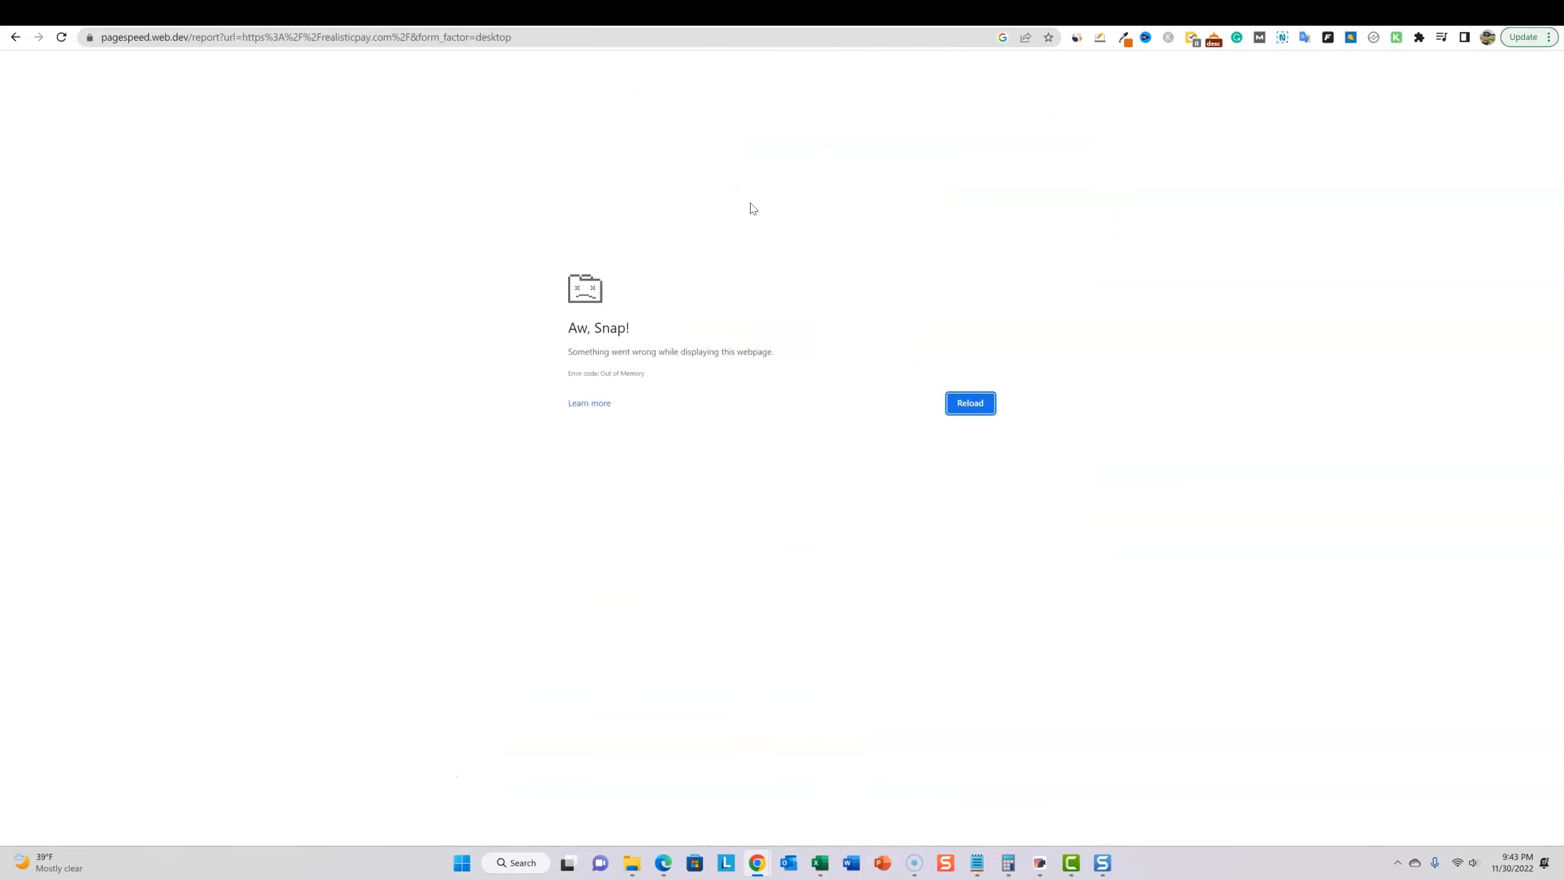
{"action": "left_click", "coordinate": [62, 38]}
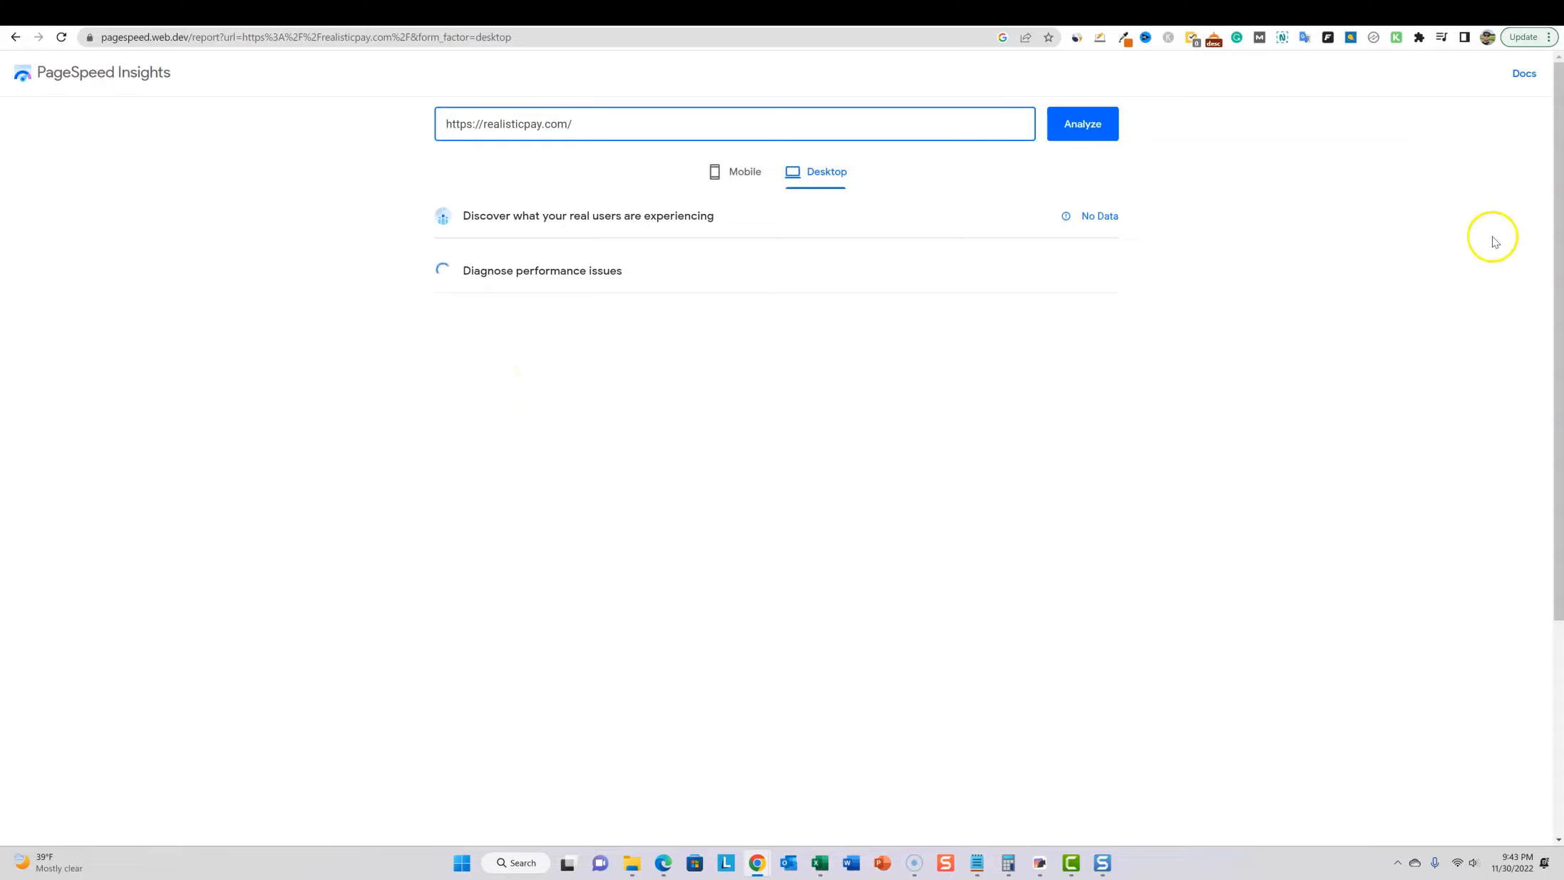
Switch to the WordPress dashboard for realisticpay.com and review the full list of installed plugins
{"action": "left_click", "coordinate": [1078, 13]}
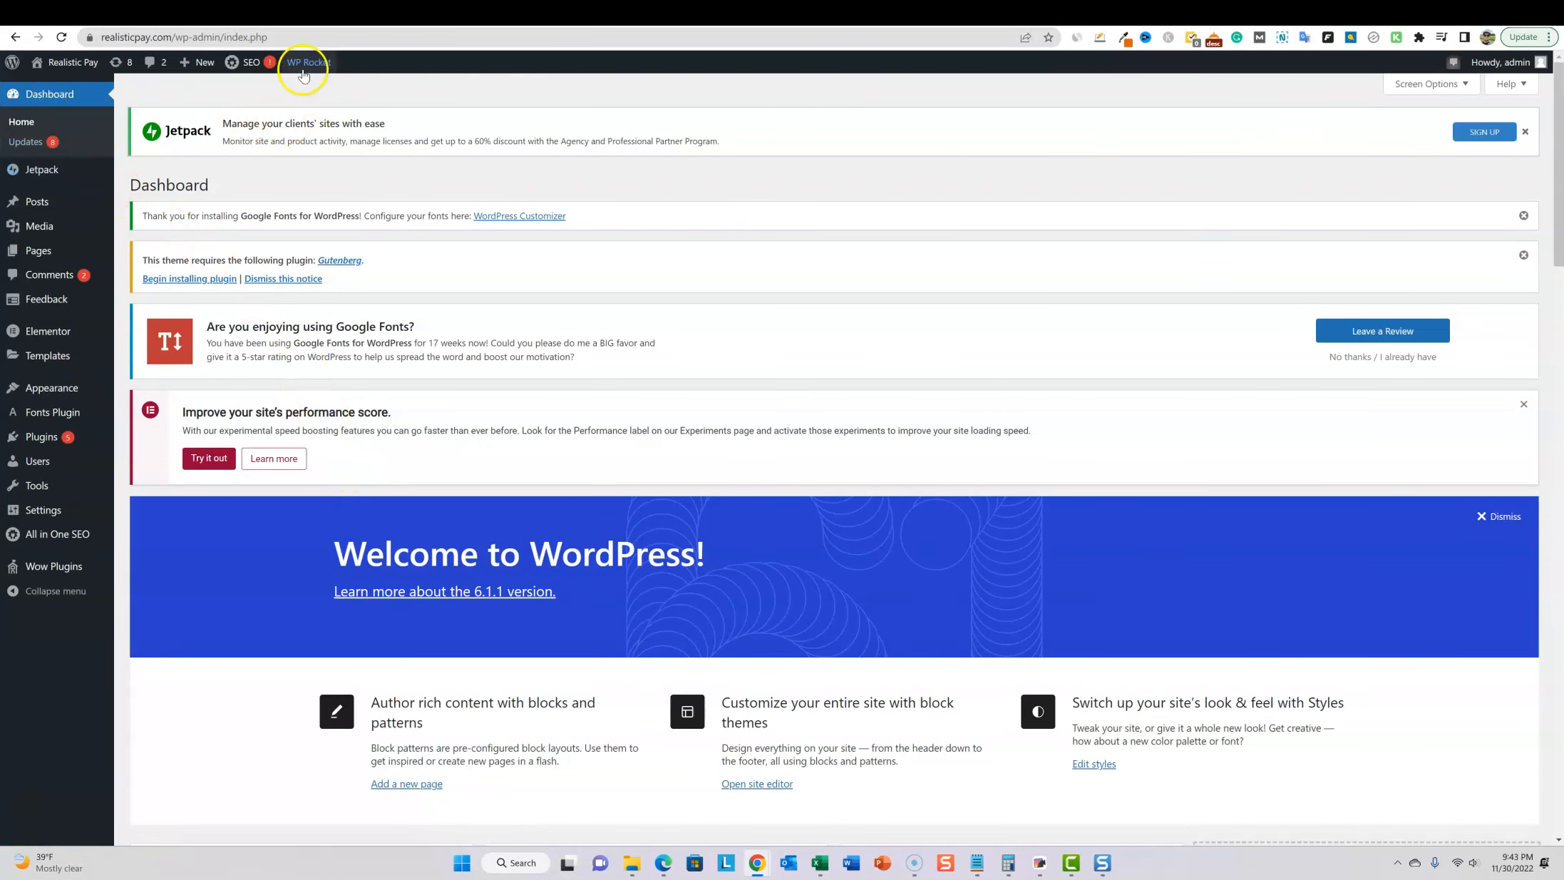
{"action": "mouse_move", "coordinate": [308, 65]}
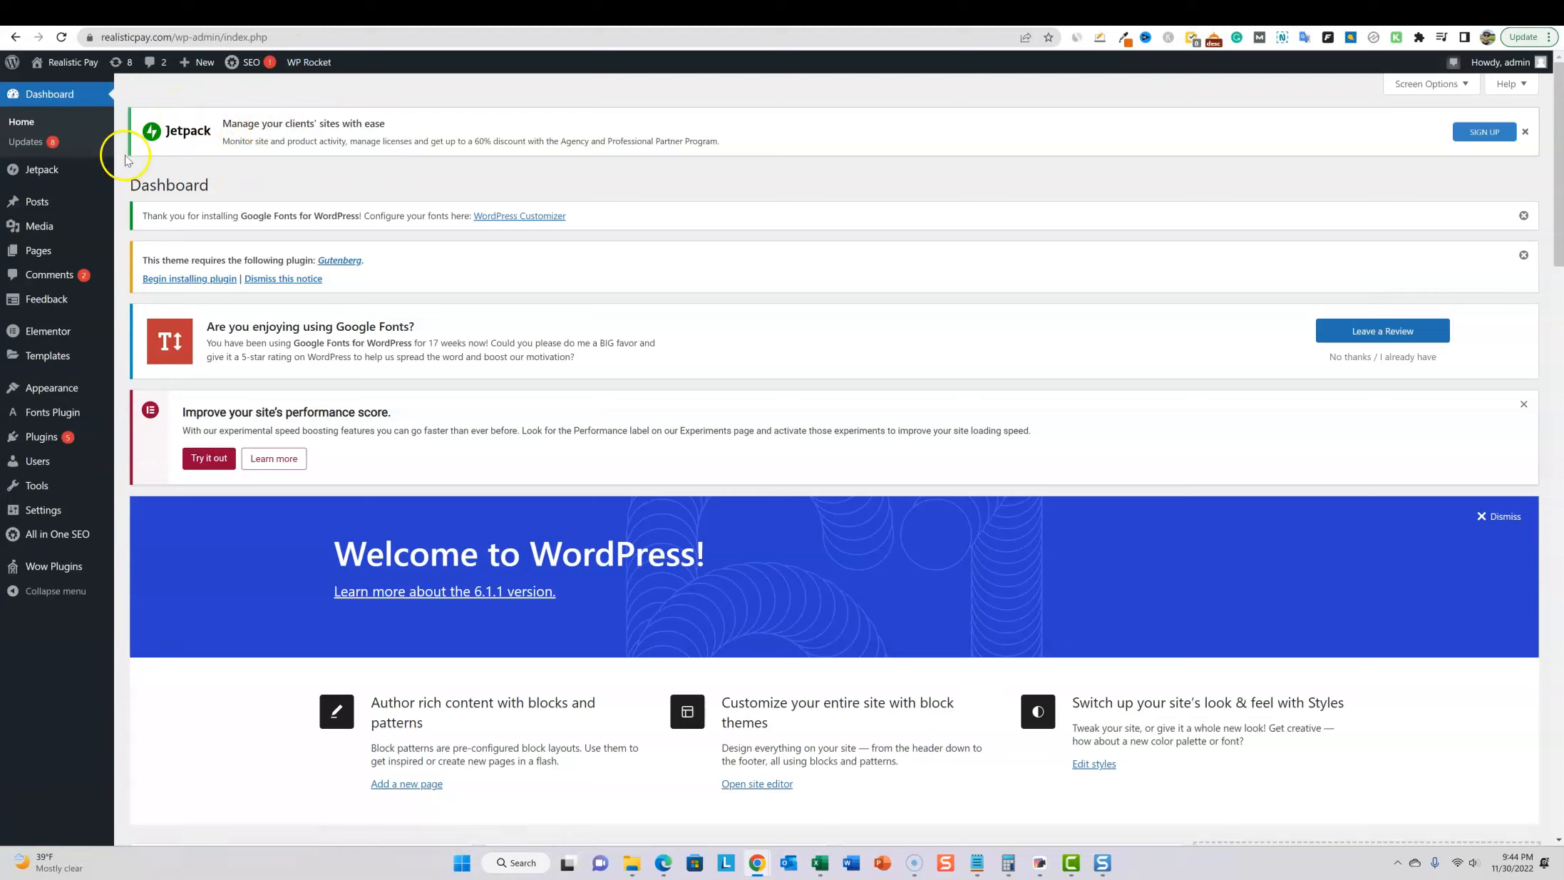
{"action": "mouse_move", "coordinate": [50, 172]}
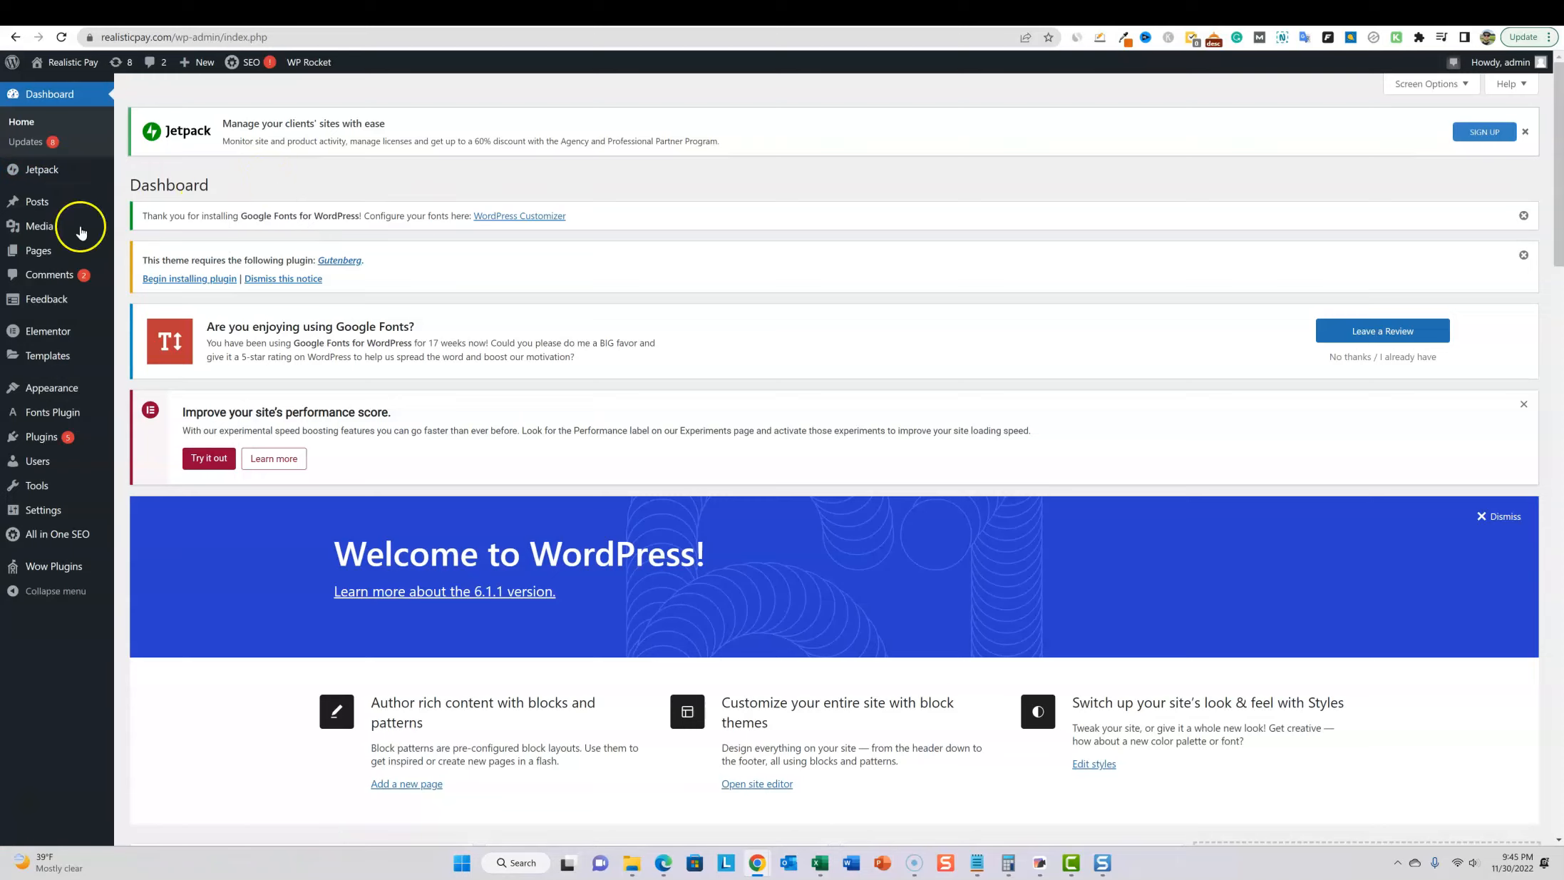
{"action": "mouse_move", "coordinate": [66, 414]}
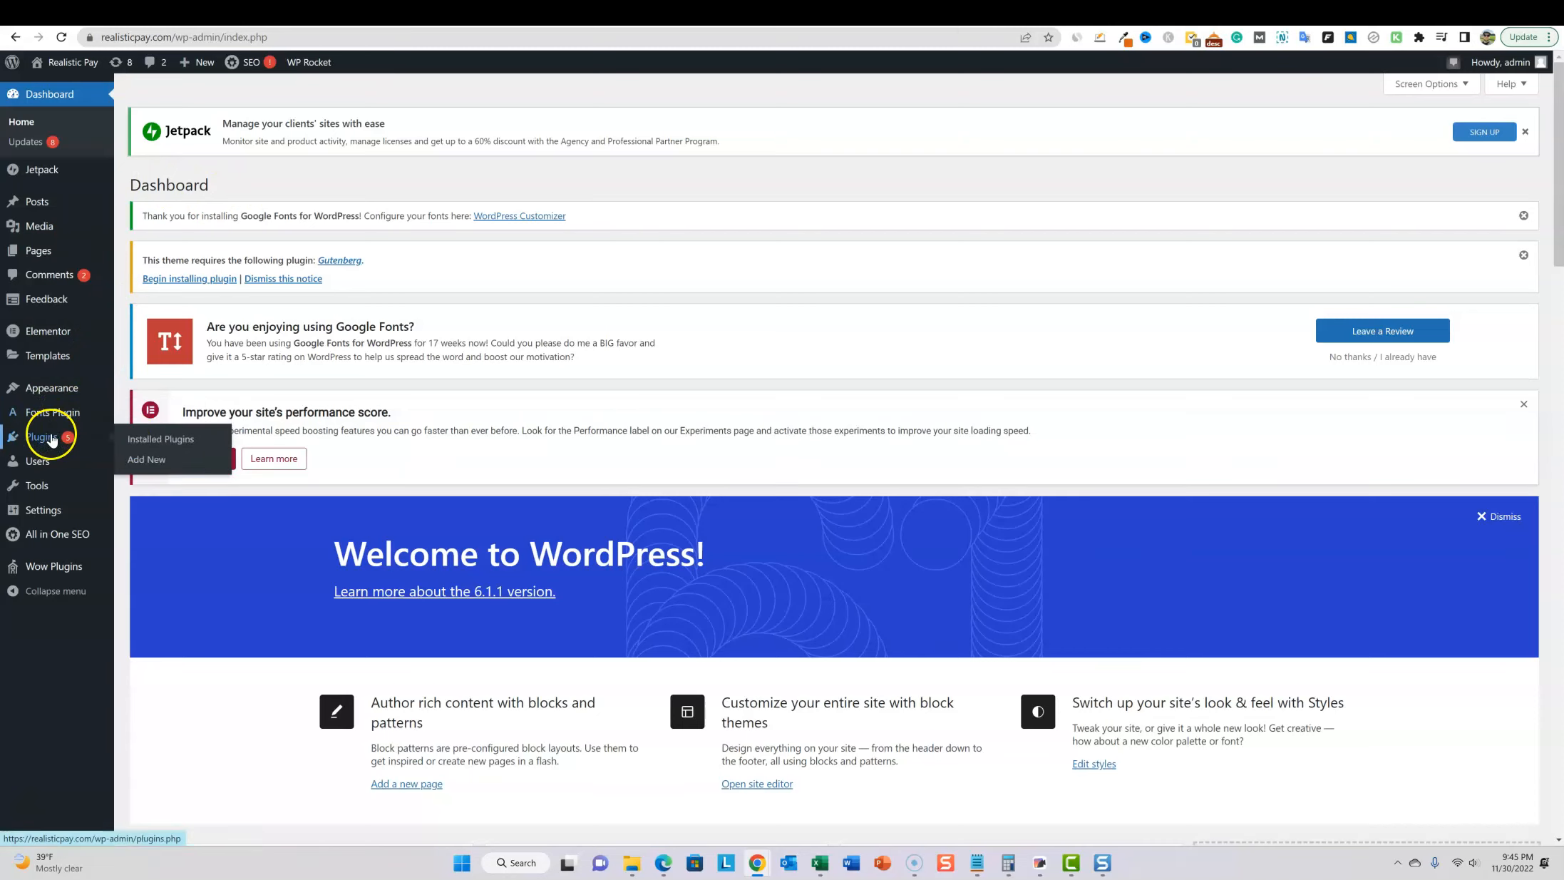
{"action": "left_click", "coordinate": [145, 441]}
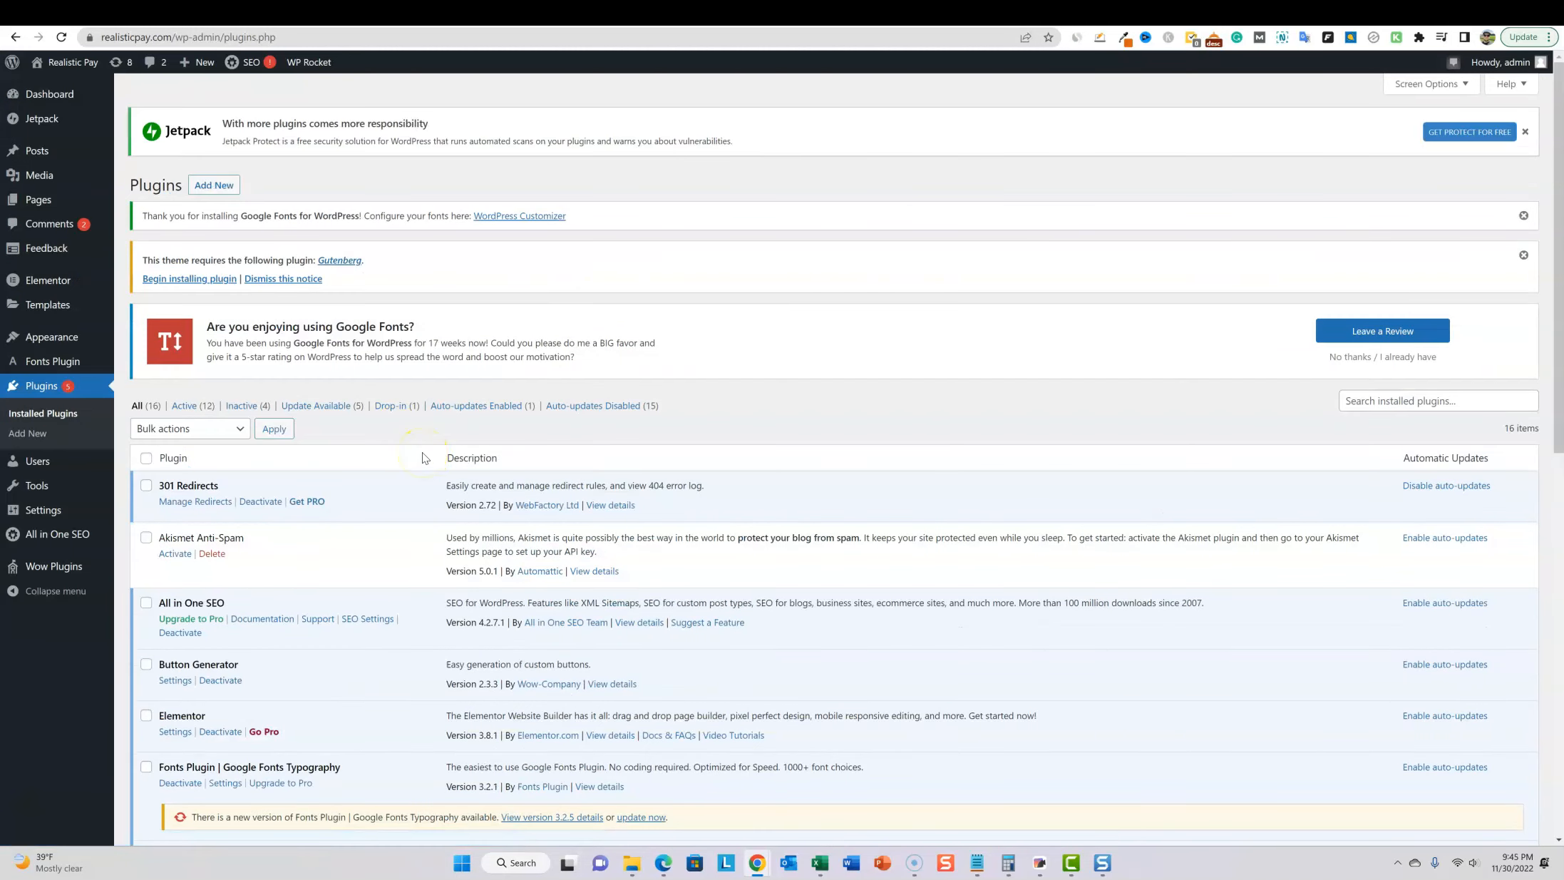
{"action": "scroll", "coordinate": [426, 442], "scroll_direction": "down", "scroll_amount": 5}
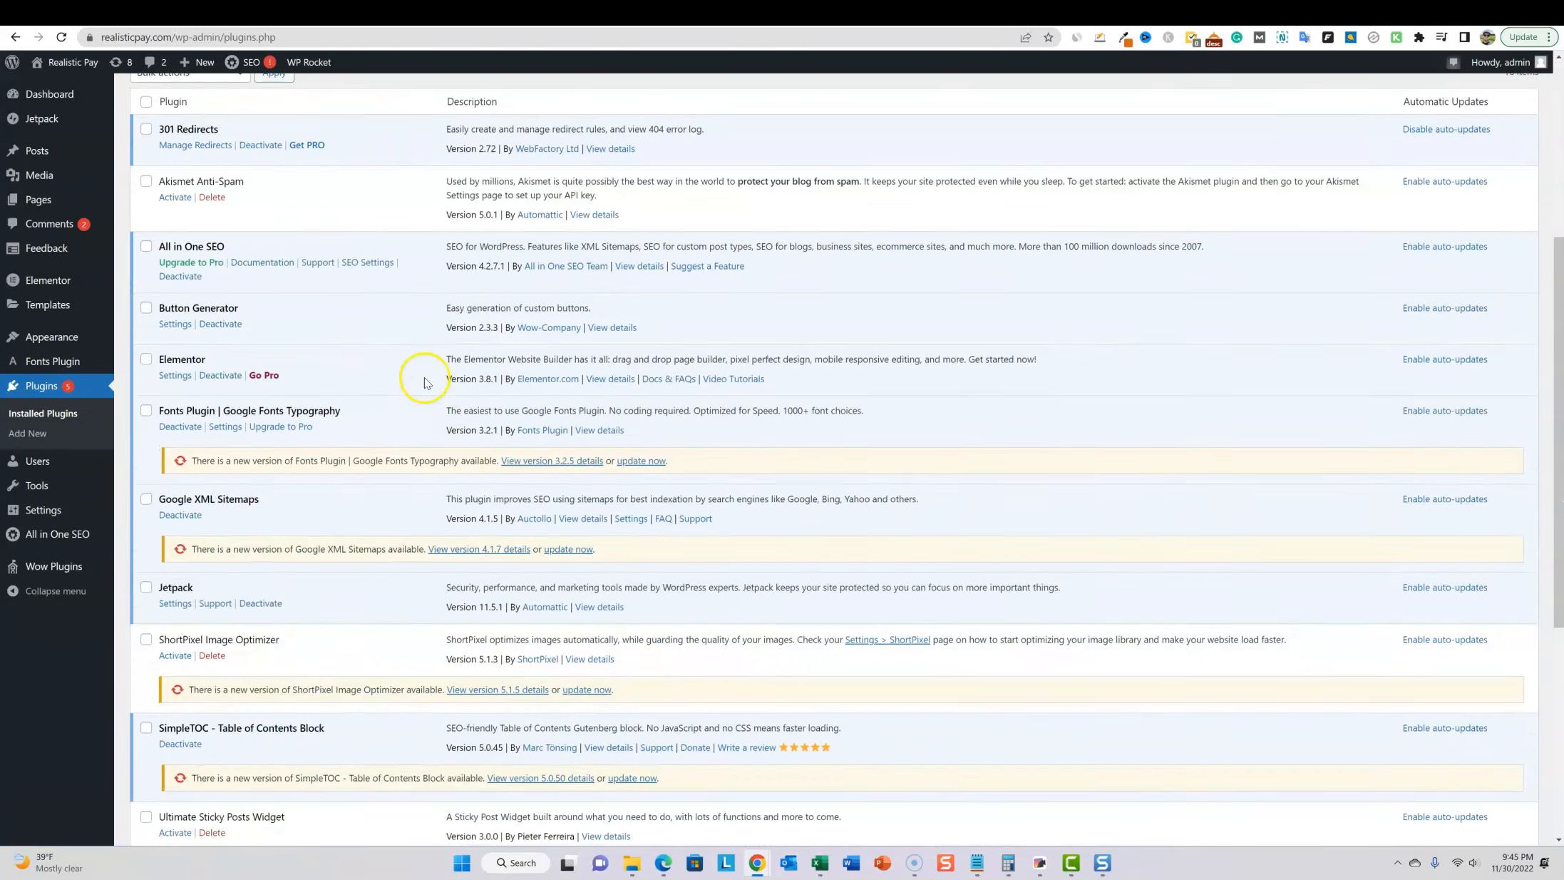
{"action": "scroll", "coordinate": [426, 383], "scroll_direction": "down", "scroll_amount": 6}
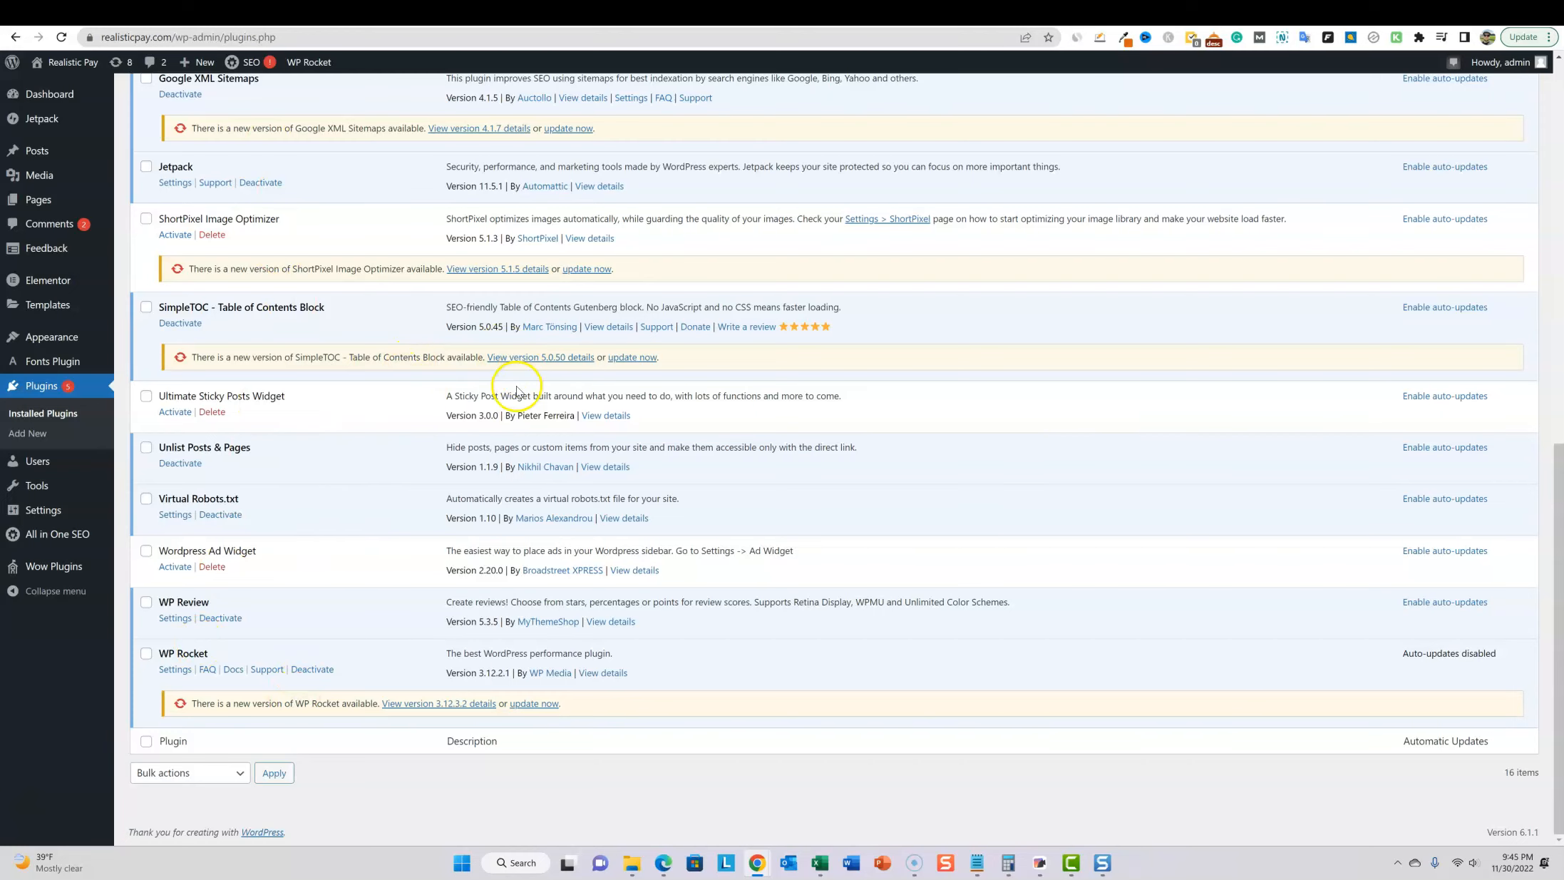
{"action": "scroll", "coordinate": [517, 391], "scroll_direction": "up", "scroll_amount": 6}
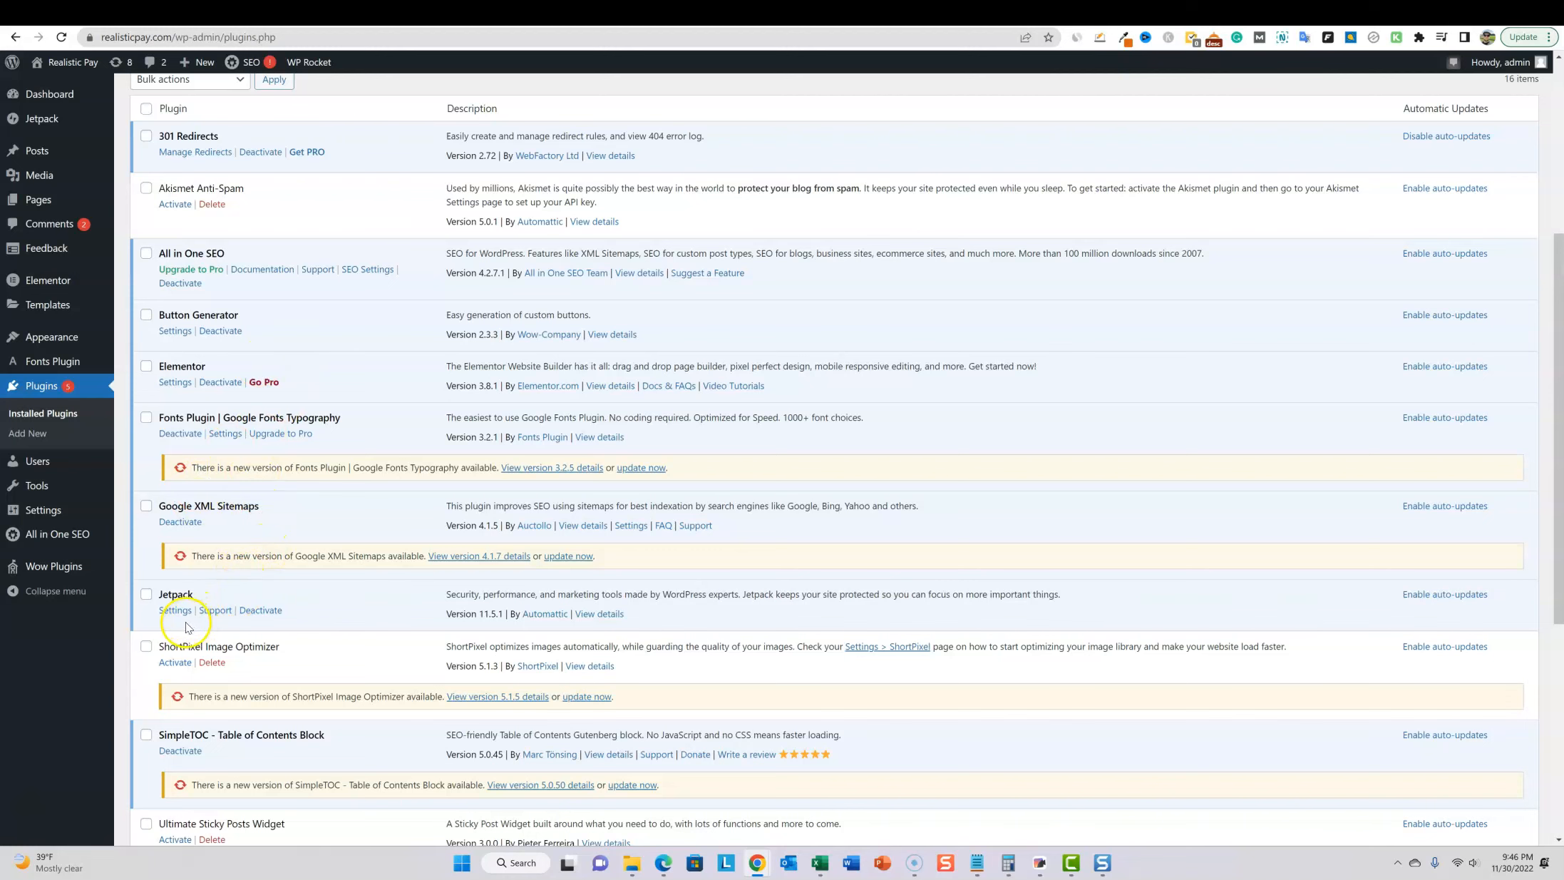
Deactivate the Jetpack plugin after reviewing the features it powers on the site
{"action": "left_click", "coordinate": [261, 611]}
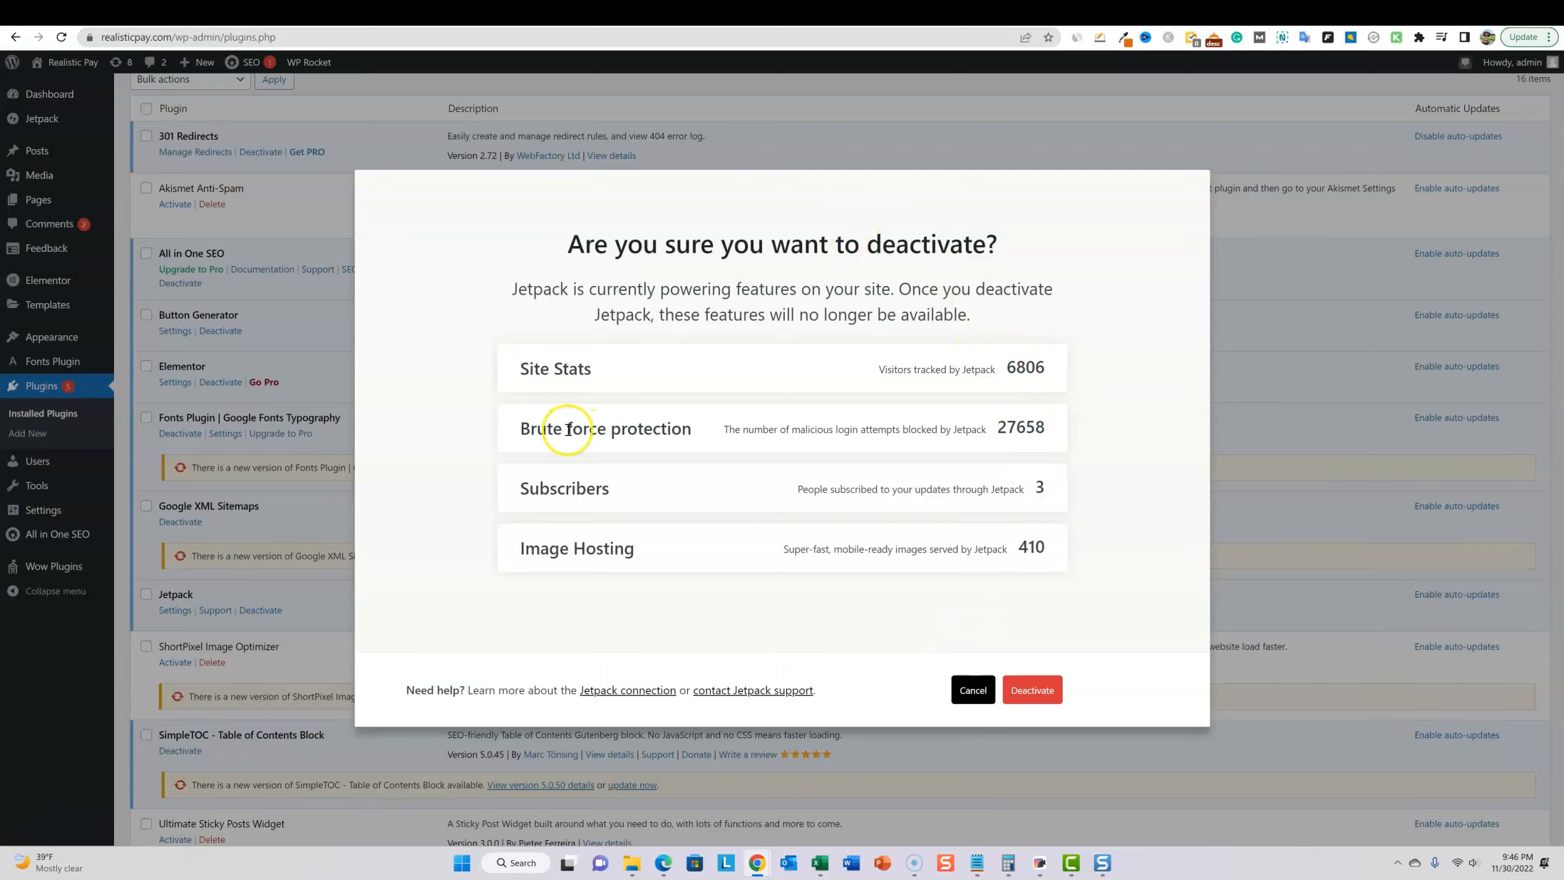
{"action": "left_click_drag", "start_coordinate": [1049, 430], "coordinate": [486, 434]}
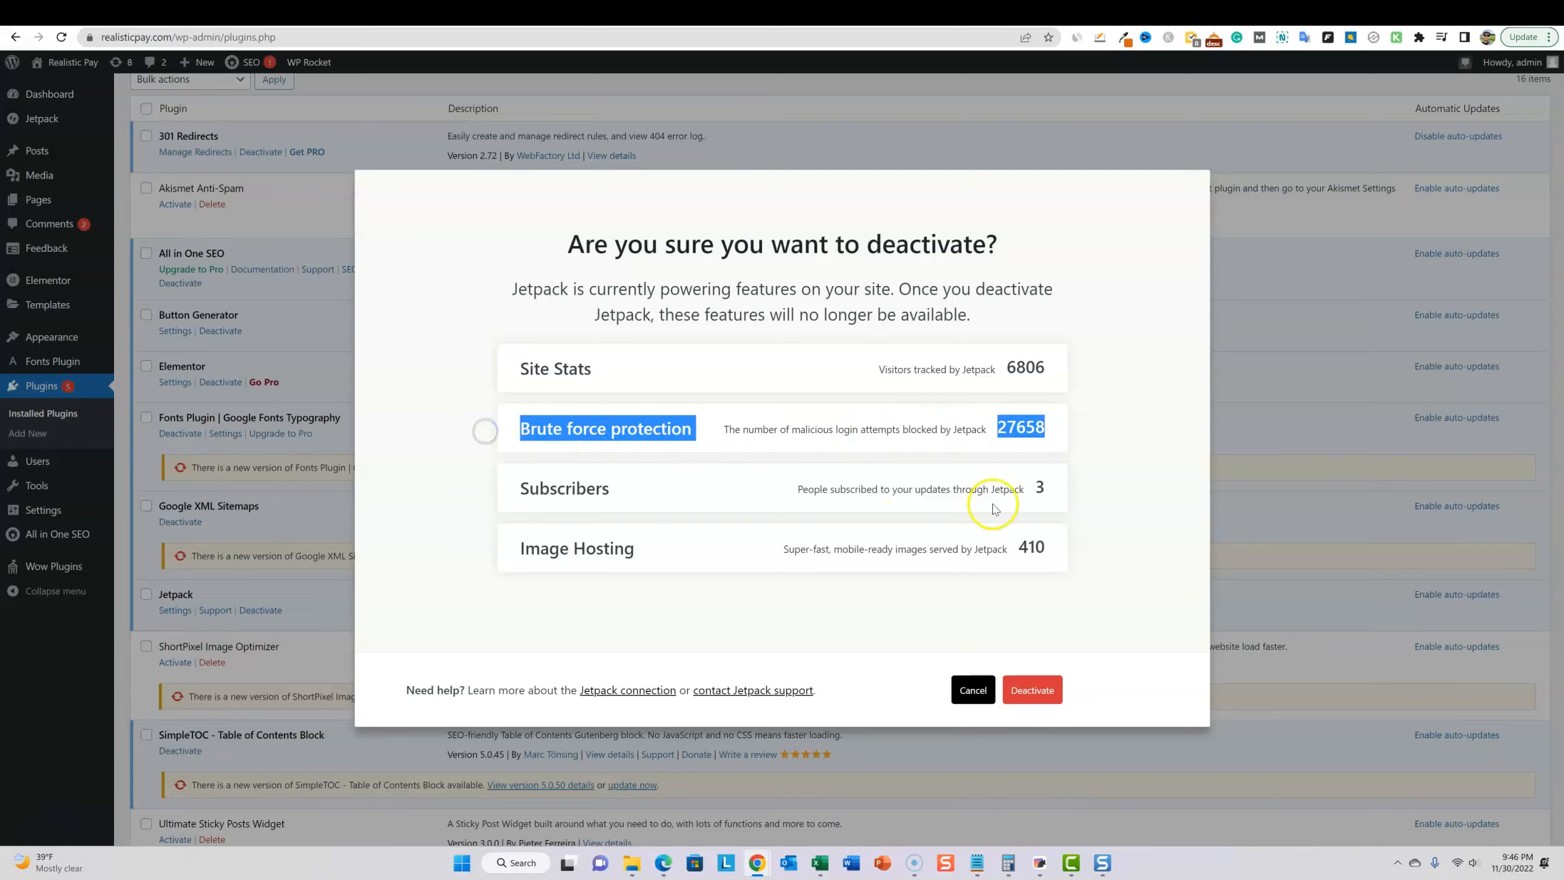
{"action": "left_click_drag", "start_coordinate": [1068, 486], "coordinate": [676, 493]}
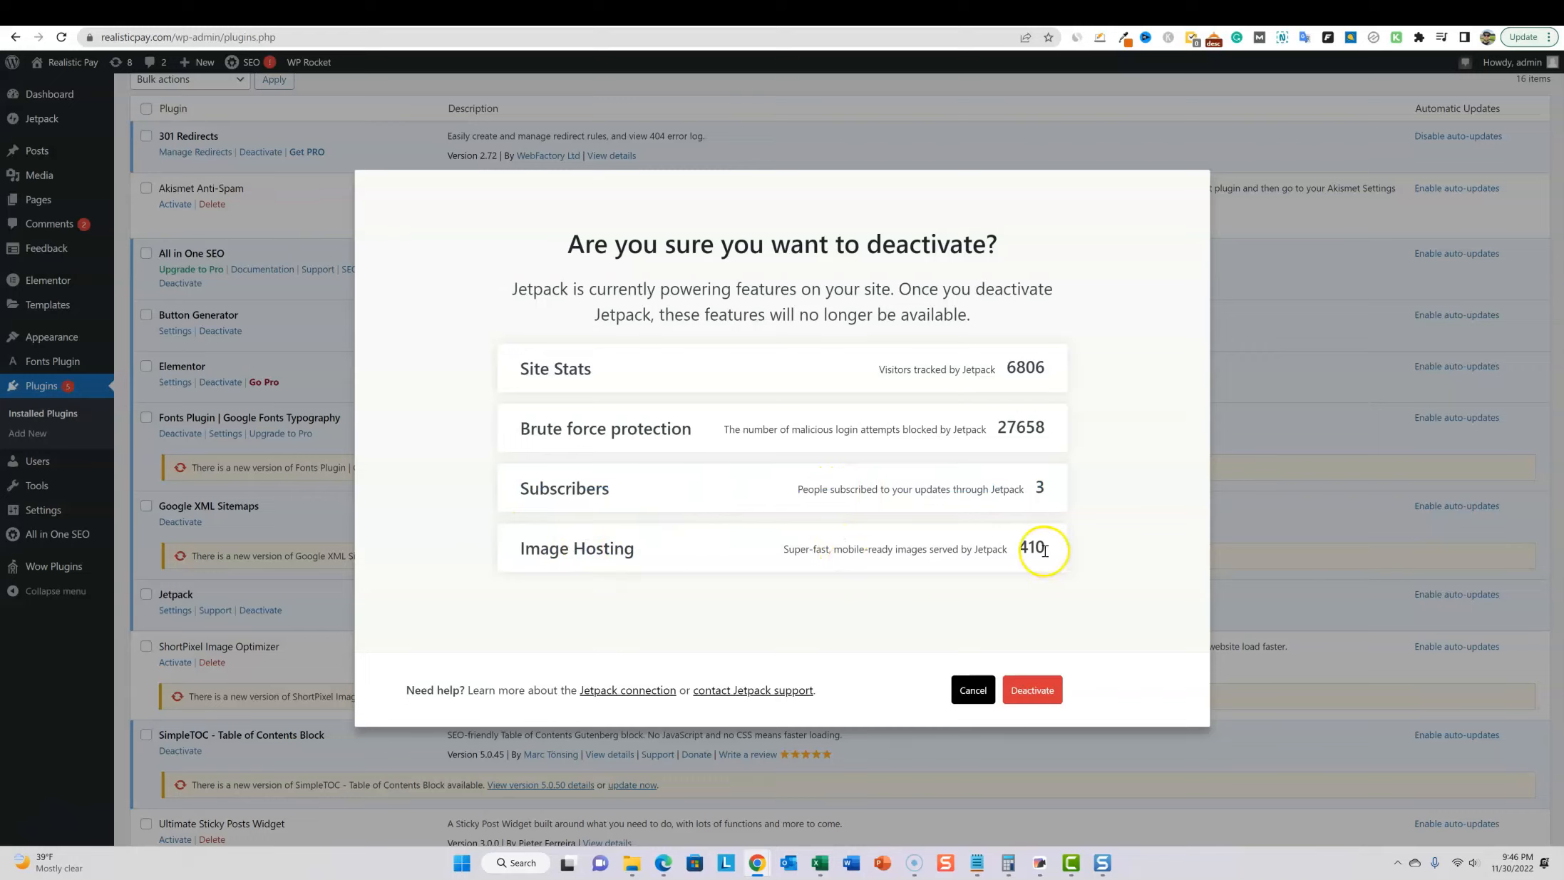
{"action": "left_click_drag", "start_coordinate": [1055, 548], "coordinate": [514, 552]}
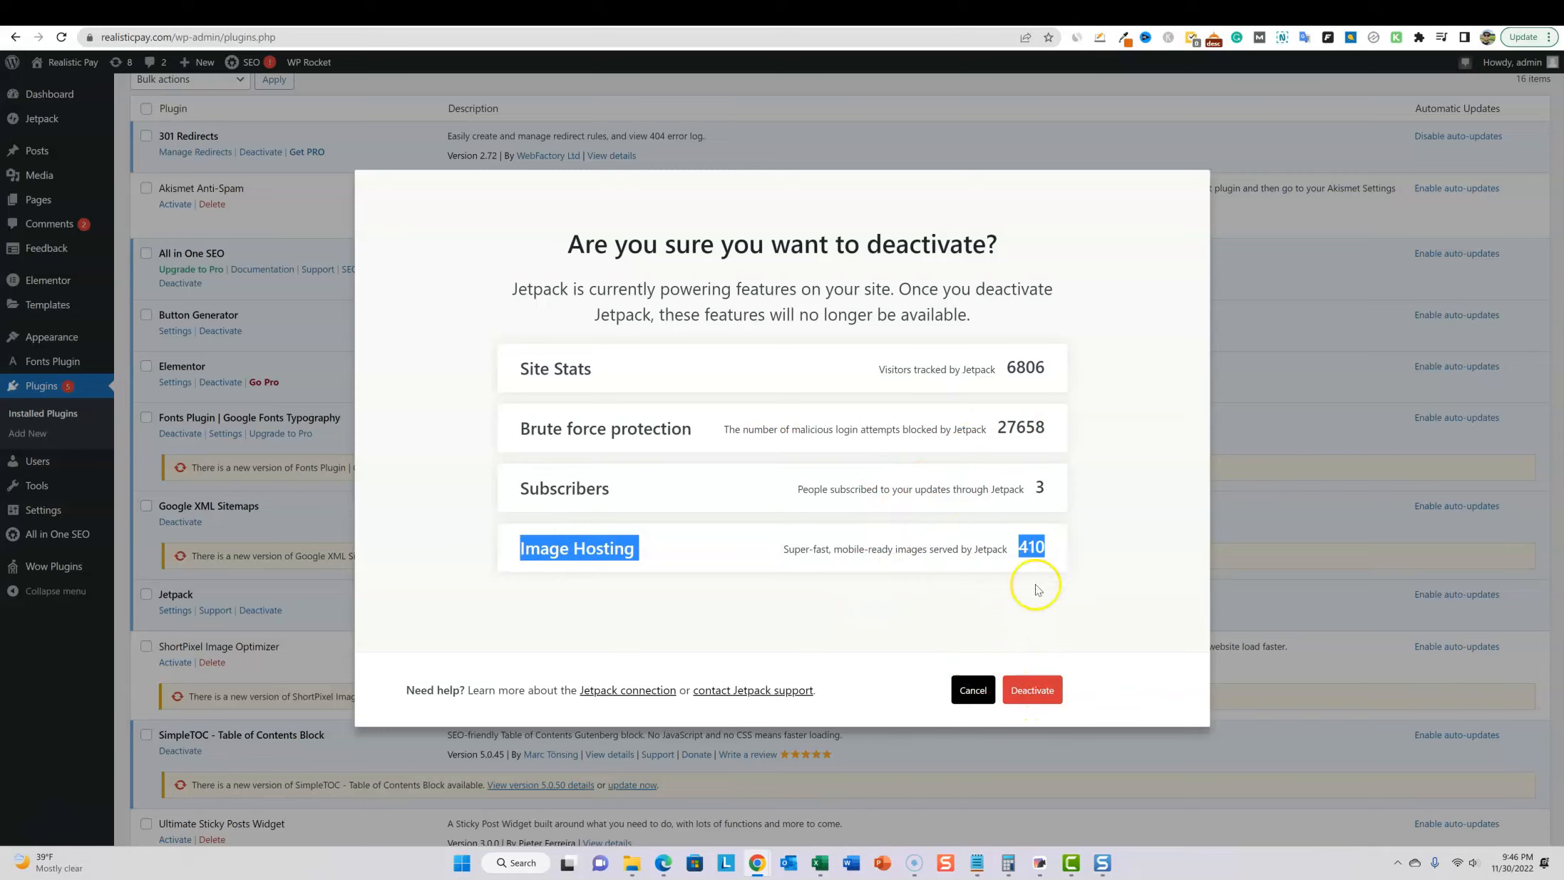
{"action": "left_click", "coordinate": [1046, 691]}
Delete the inactive Jetpack and Ultimate Sticky Posts Widget plugins from the site
{"action": "scroll", "coordinate": [216, 483], "scroll_direction": "down", "scroll_amount": 4}
{"action": "left_click", "coordinate": [216, 483]}
{"action": "left_click", "coordinate": [849, 119]}
{"action": "left_click", "coordinate": [216, 688]}
{"action": "left_click", "coordinate": [849, 119]}
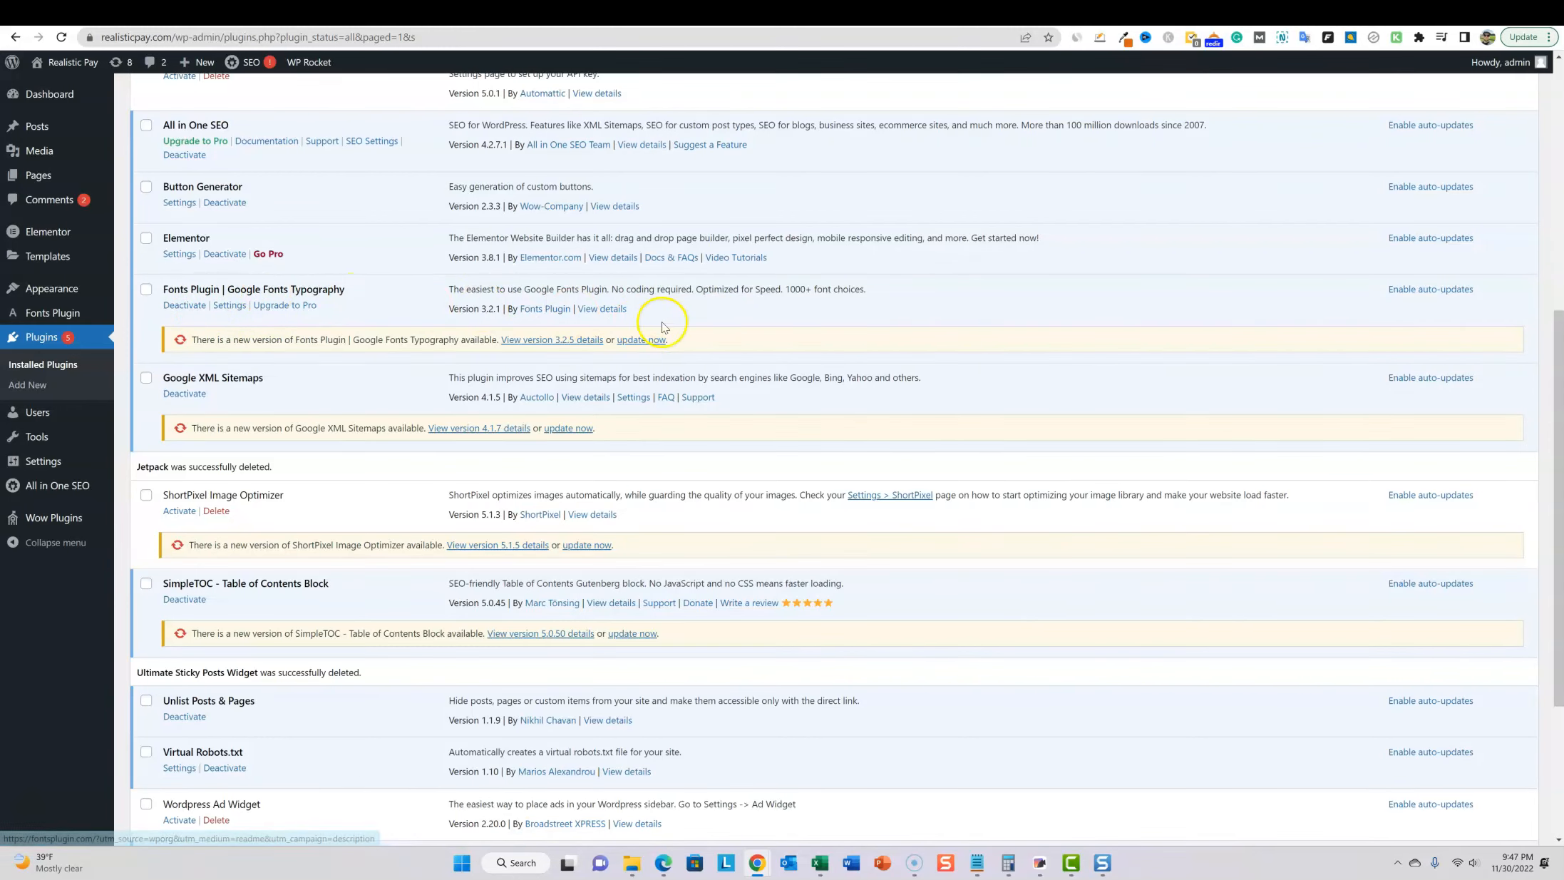
Switch to PageSpeed Insights, reload the realisticpay.com report and check its mobile results
{"action": "scroll", "coordinate": [657, 329], "scroll_direction": "up", "scroll_amount": 1}
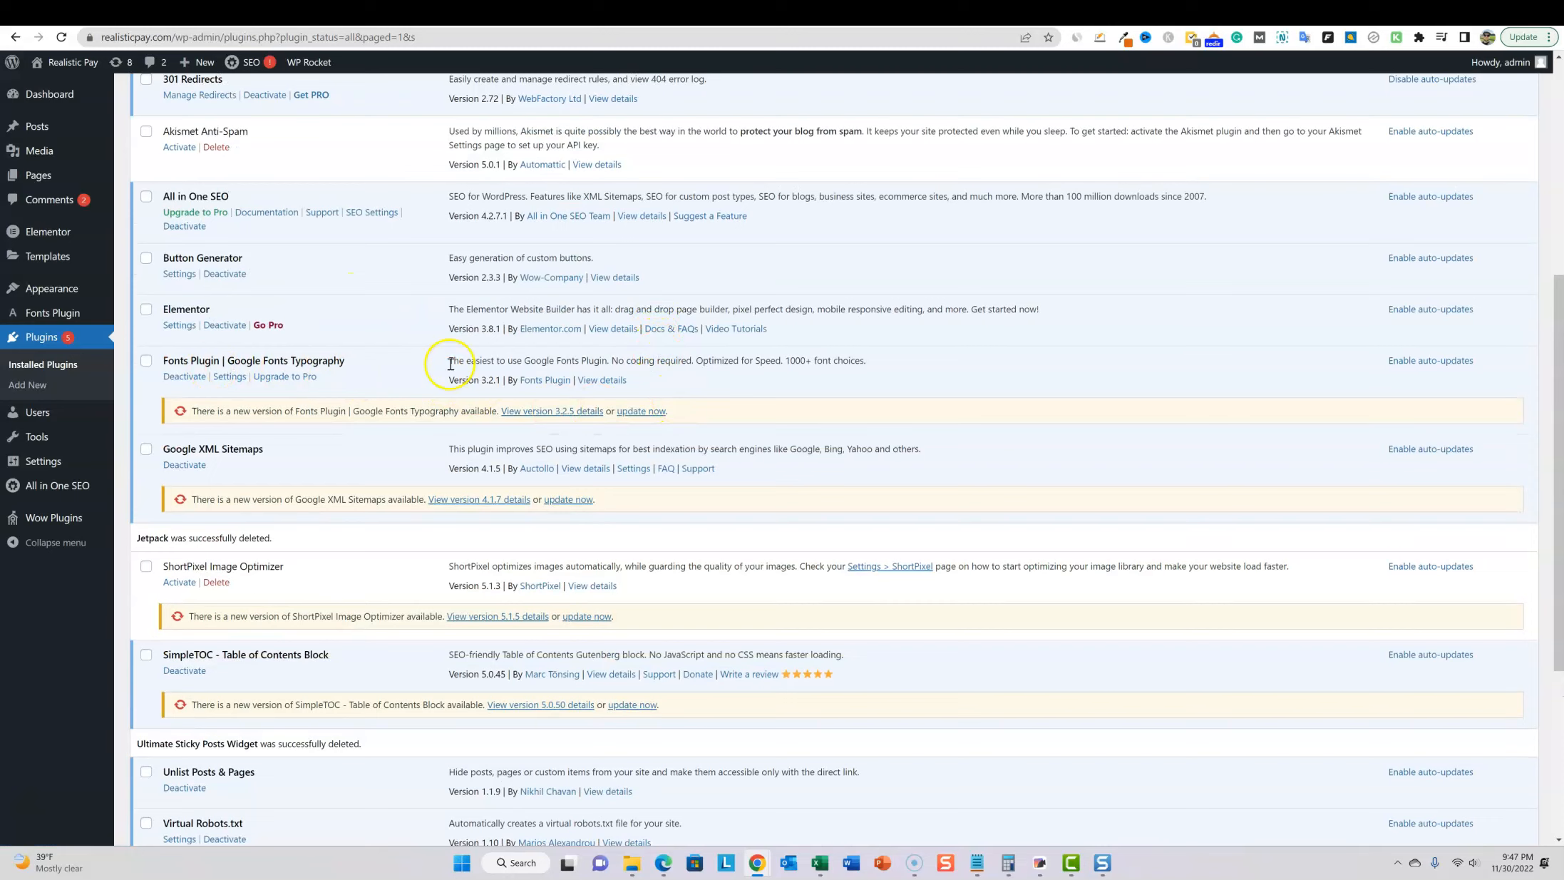
{"action": "scroll", "coordinate": [1170, 392], "scroll_direction": "up", "scroll_amount": 3}
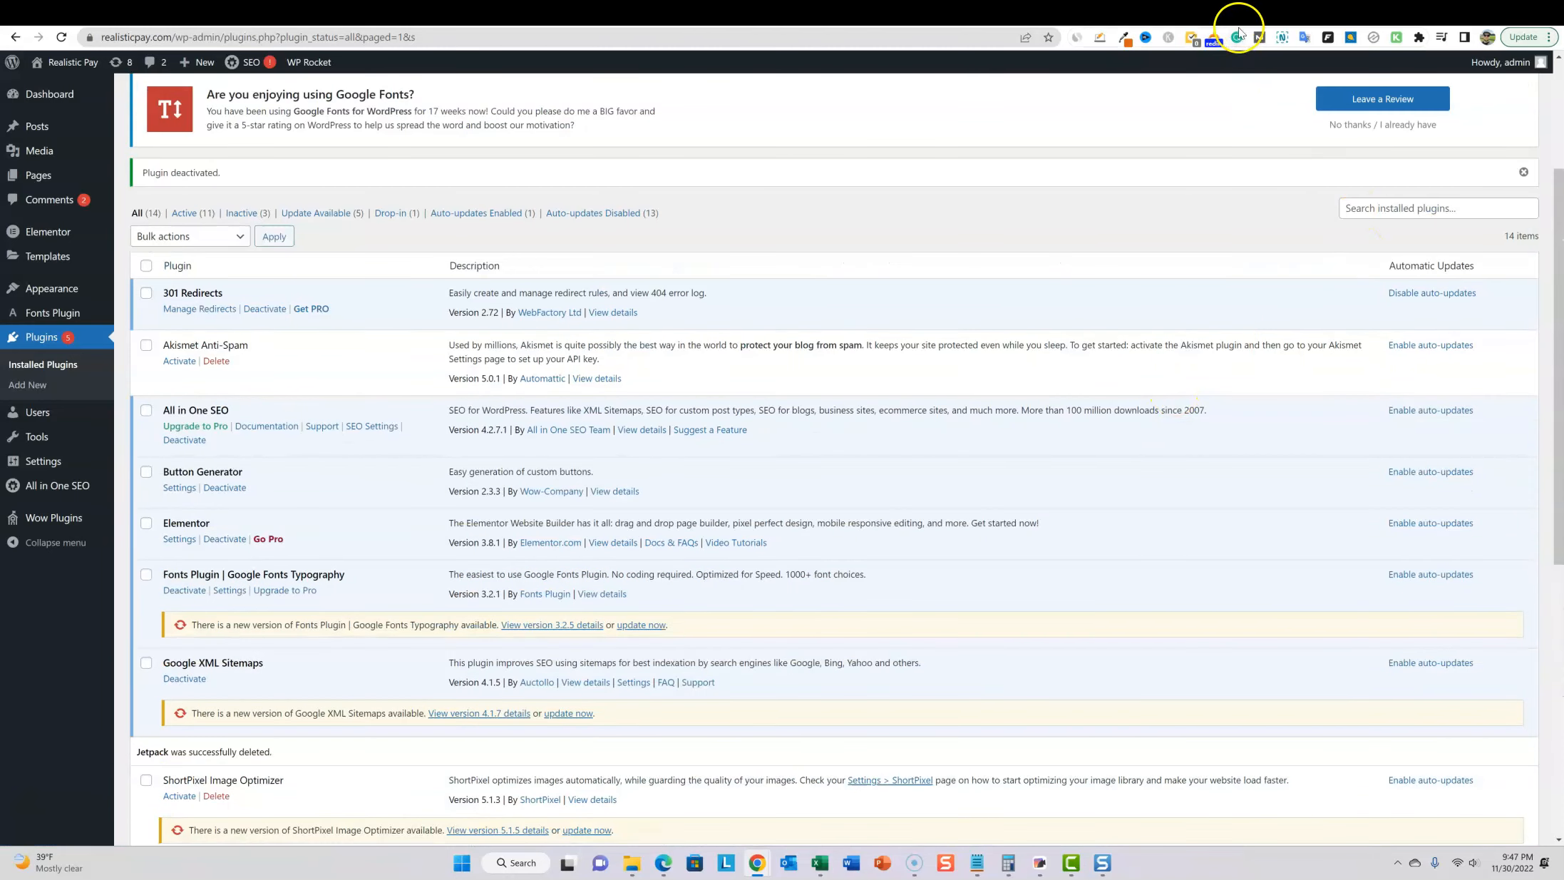
{"action": "left_click", "coordinate": [1328, 13]}
{"action": "left_click", "coordinate": [62, 37]}
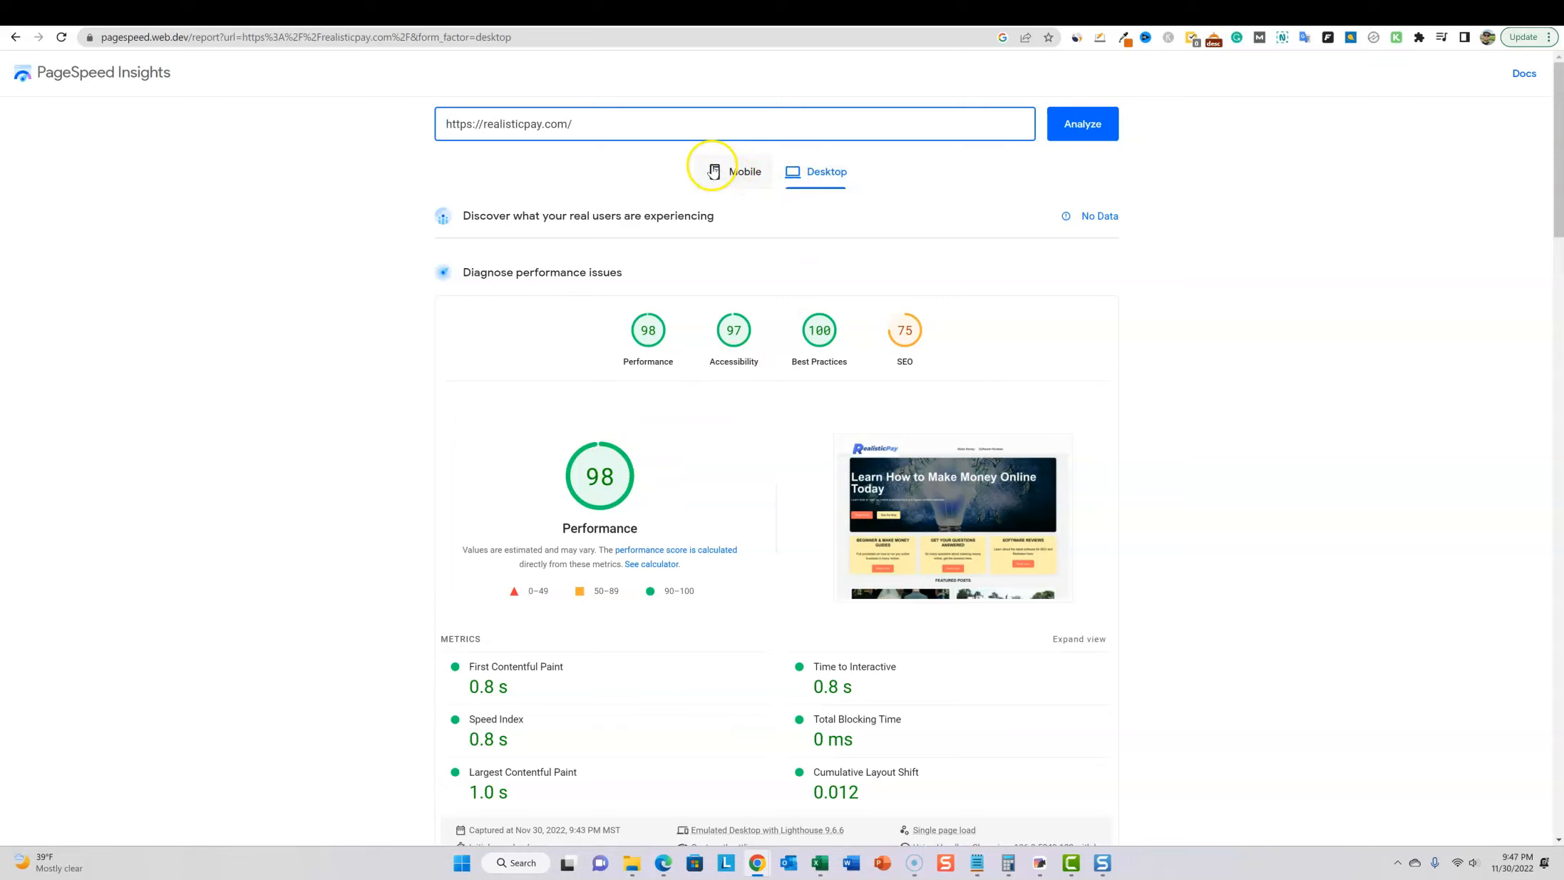
{"action": "left_click", "coordinate": [747, 176]}
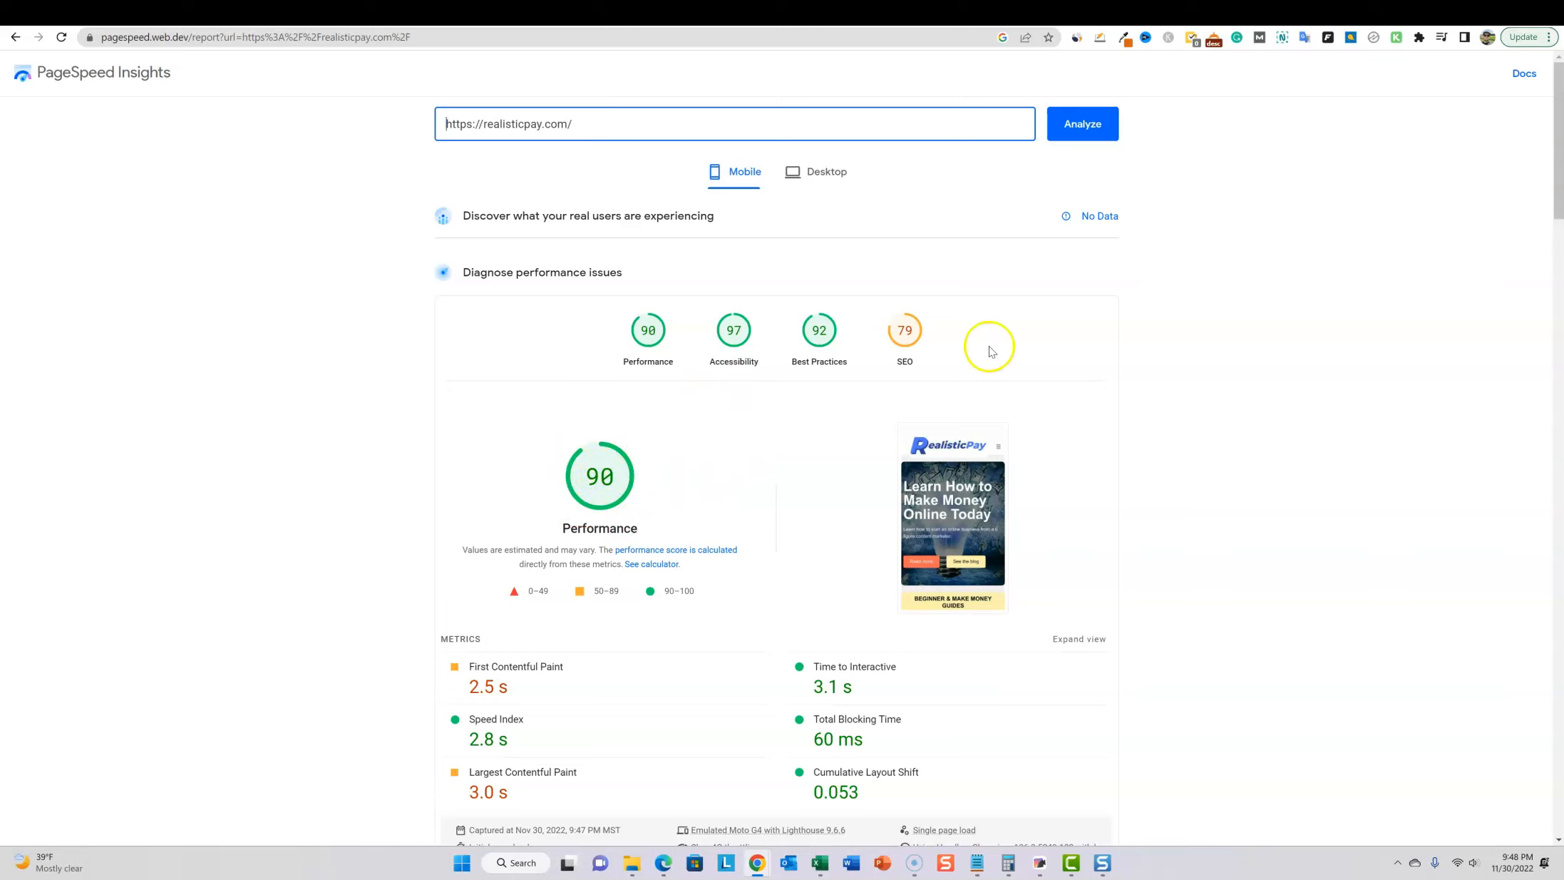
Compare the desktop results for realisticpay.com with the mobile ones, reloading the report page
{"action": "left_click", "coordinate": [826, 172]}
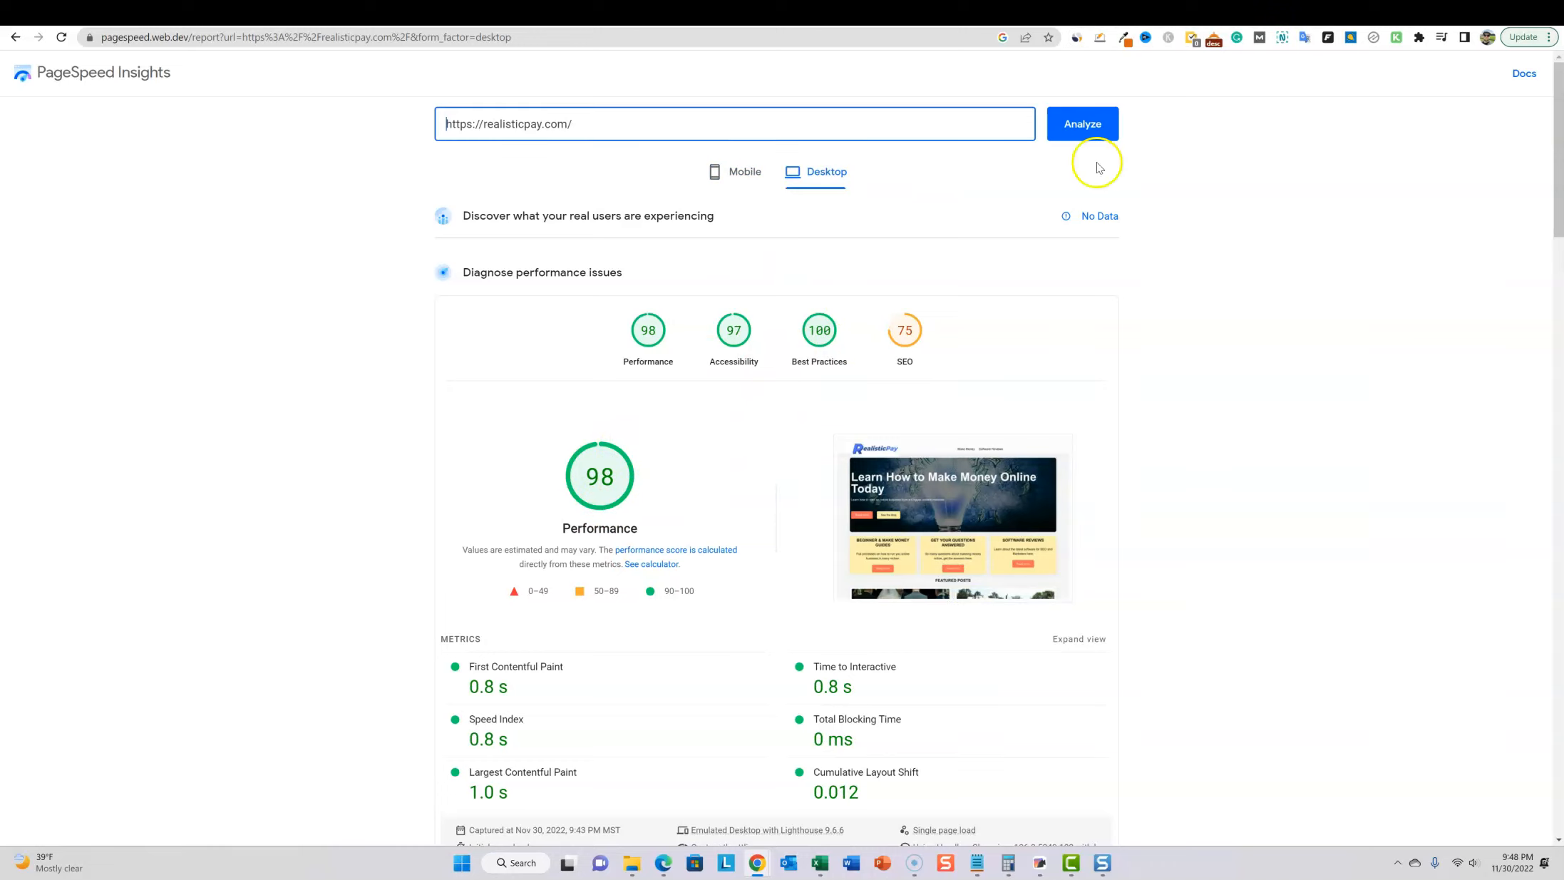
{"action": "left_click", "coordinate": [743, 173]}
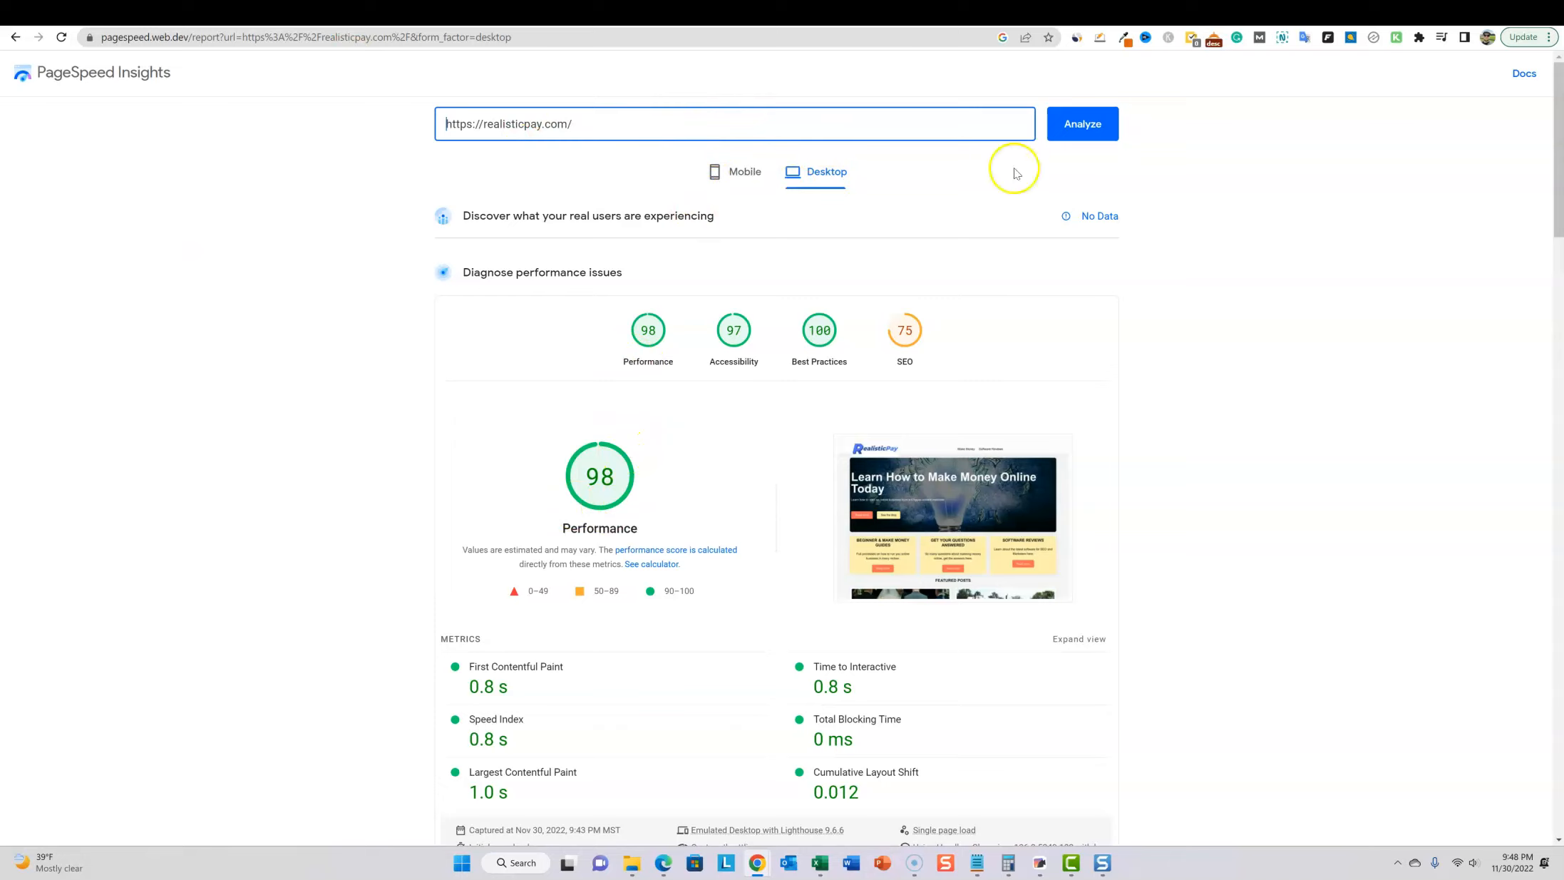
{"action": "left_click", "coordinate": [1328, 17]}
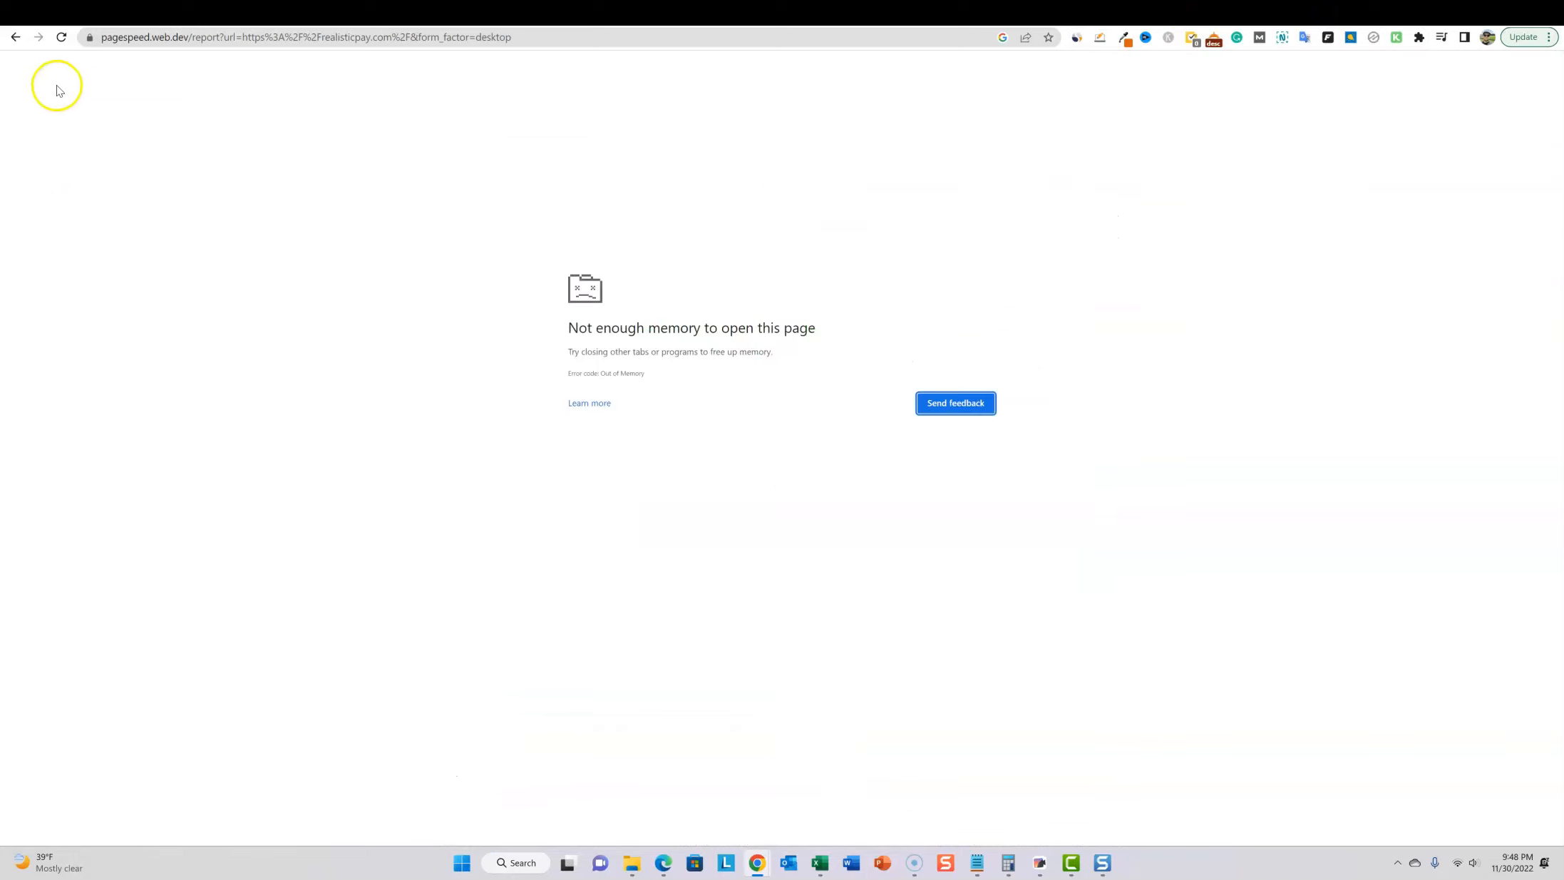
{"action": "left_click", "coordinate": [61, 37]}
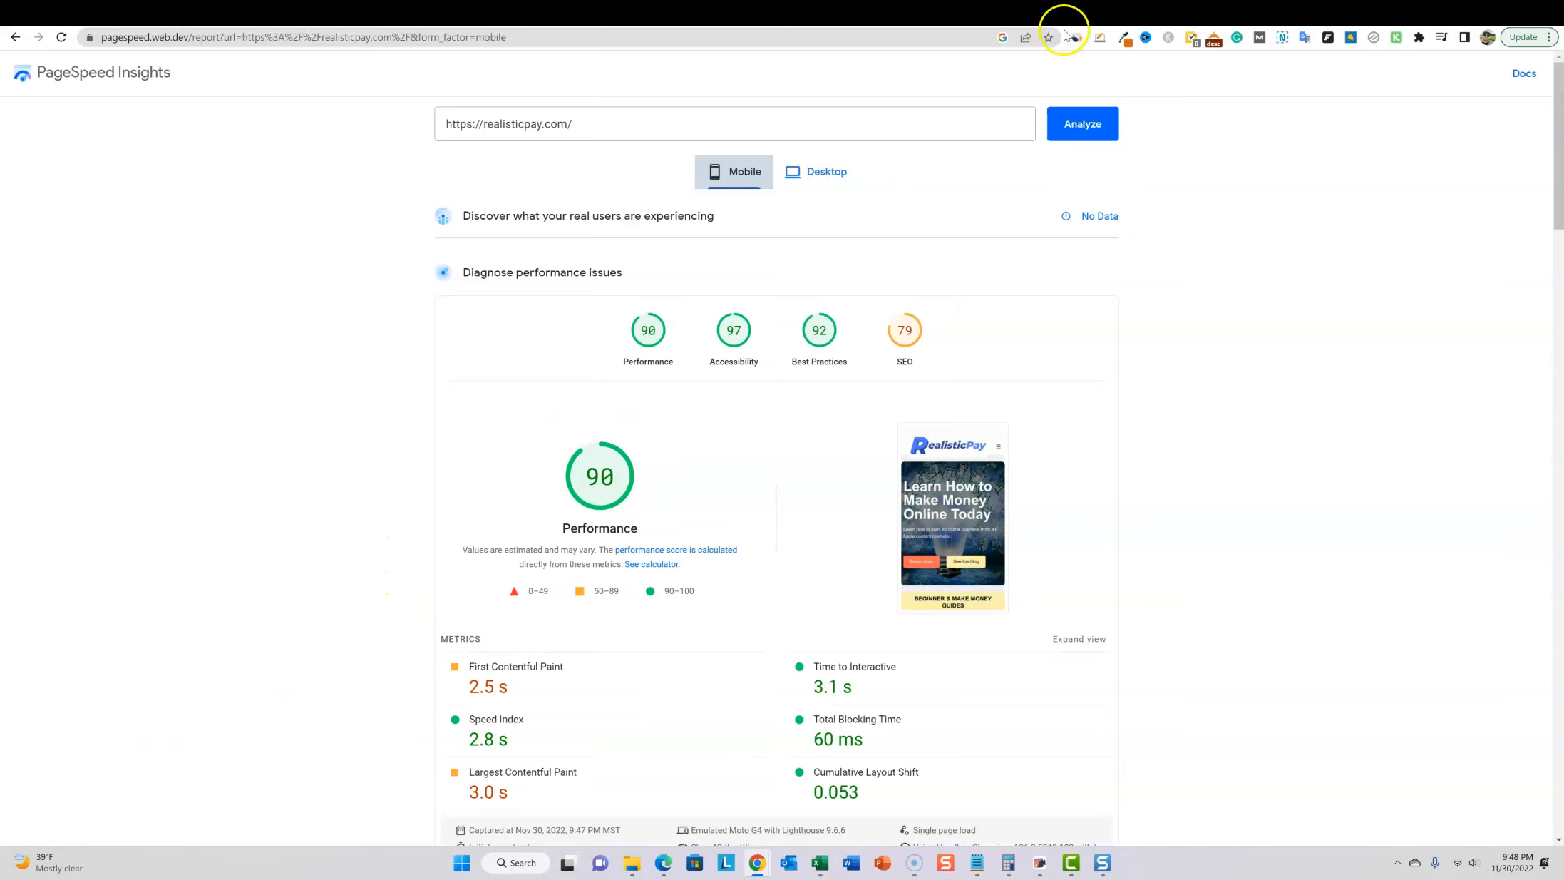
Return to the WordPress plugins list, deactivate the Elementor plugin and delete it
{"action": "left_click", "coordinate": [997, 13]}
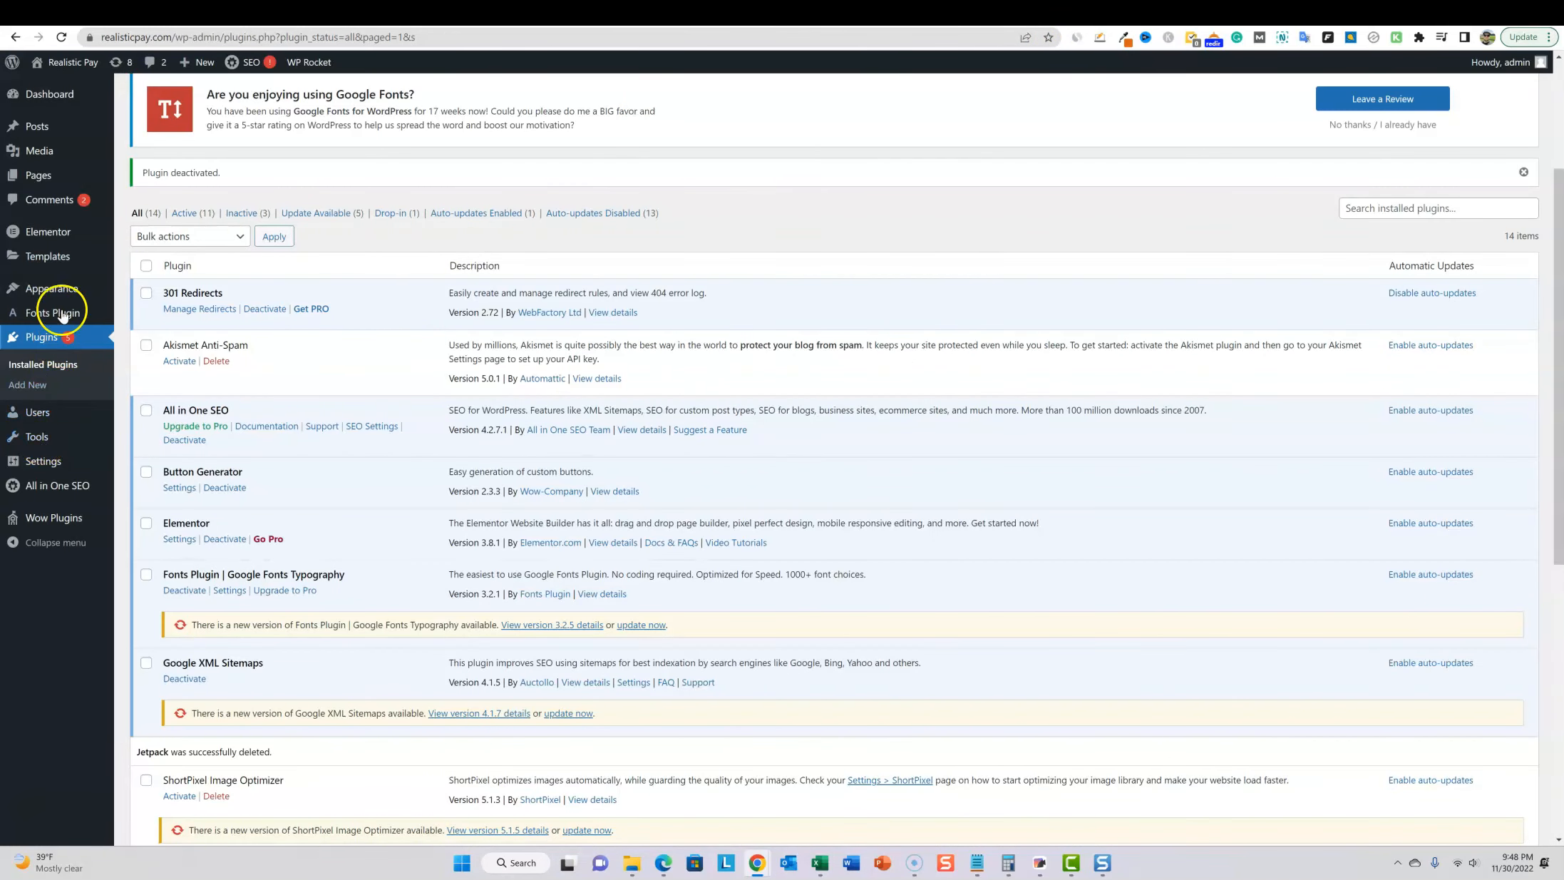
{"action": "mouse_move", "coordinate": [44, 233]}
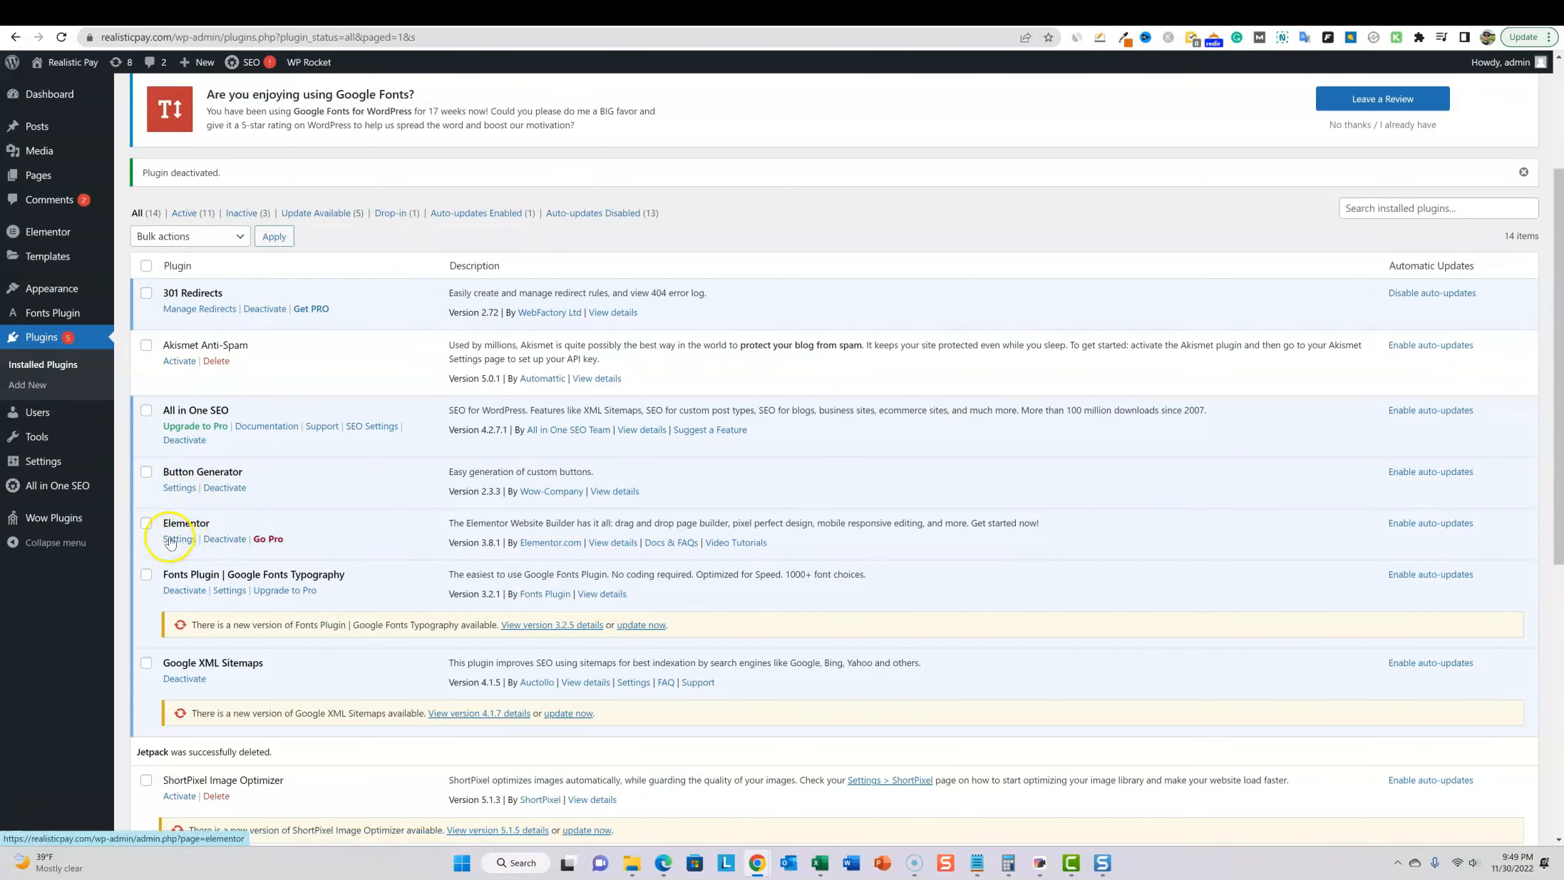
{"action": "left_click", "coordinate": [223, 539]}
{"action": "left_click", "coordinate": [609, 424]}
{"action": "left_click", "coordinate": [665, 576]}
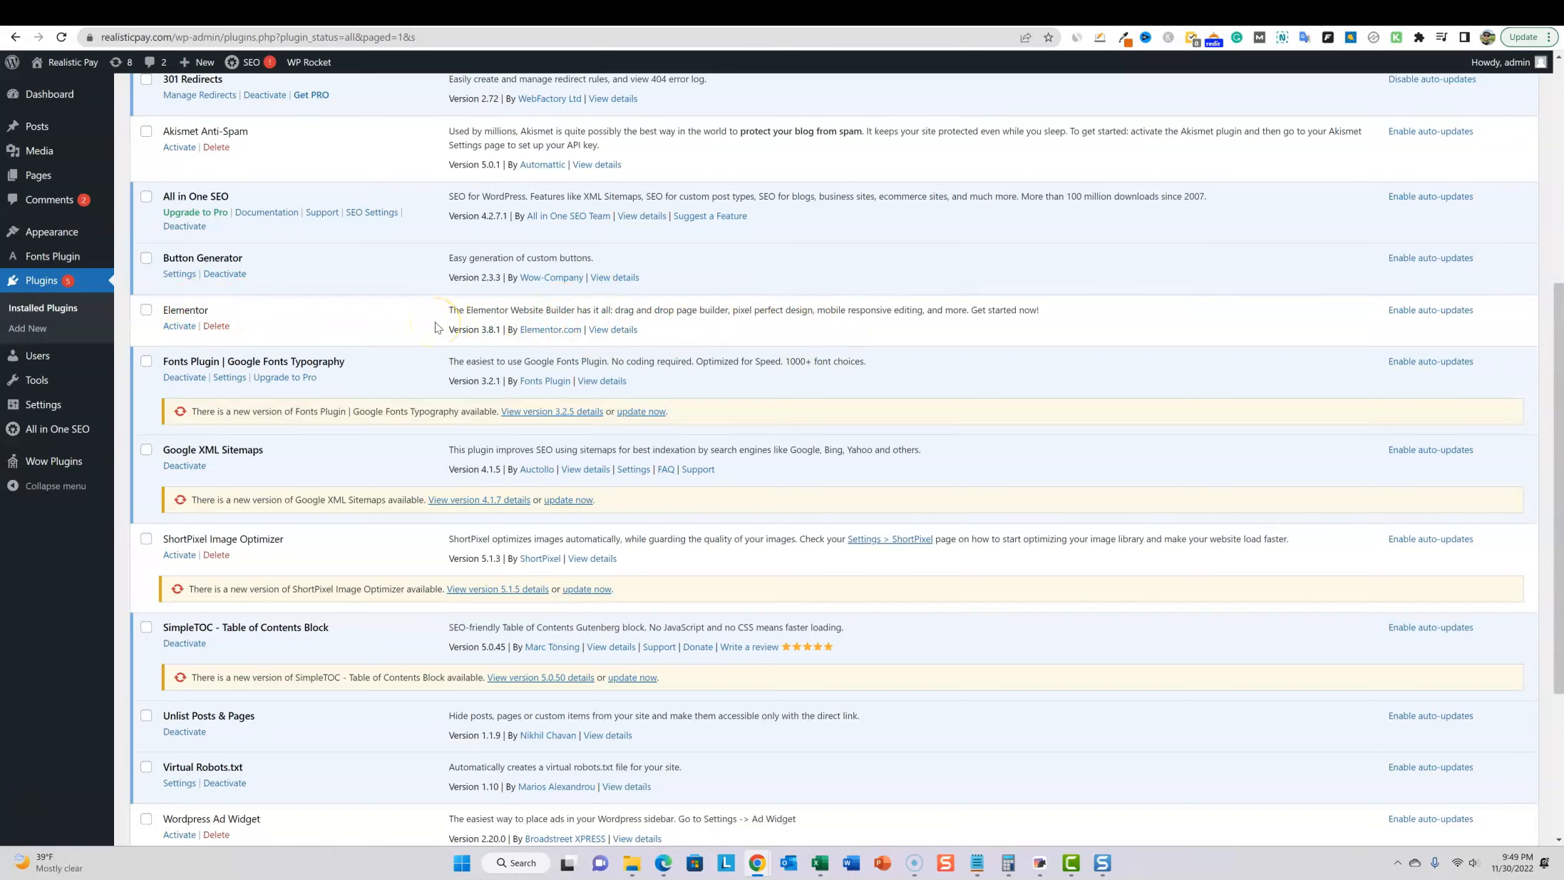
{"action": "left_click", "coordinate": [216, 326]}
{"action": "left_click", "coordinate": [851, 117]}
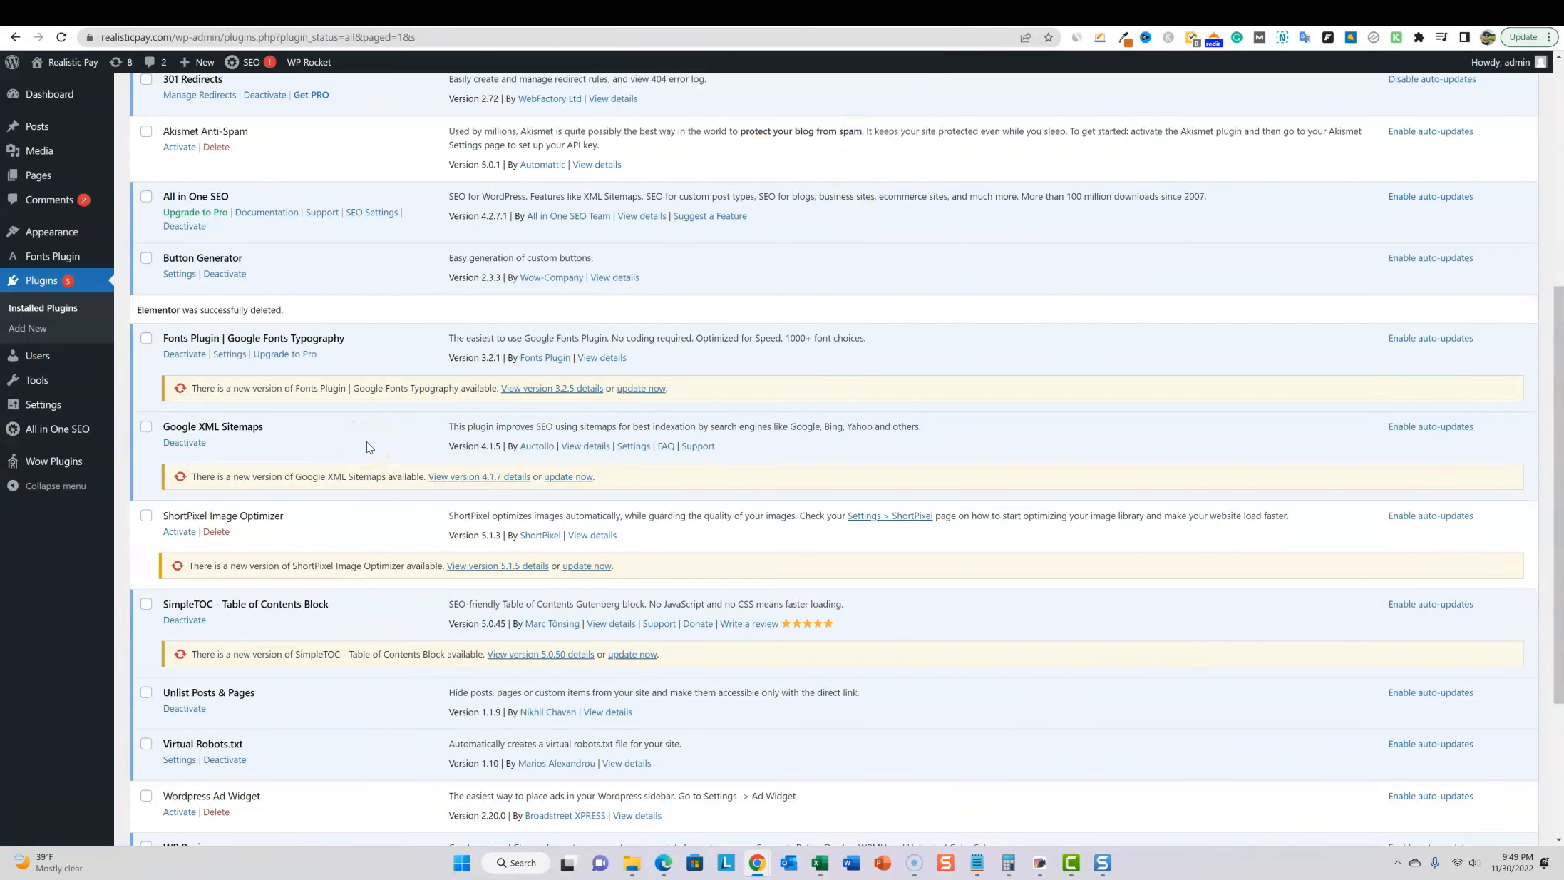
{"action": "scroll", "coordinate": [367, 447], "scroll_direction": "up", "scroll_amount": 6}
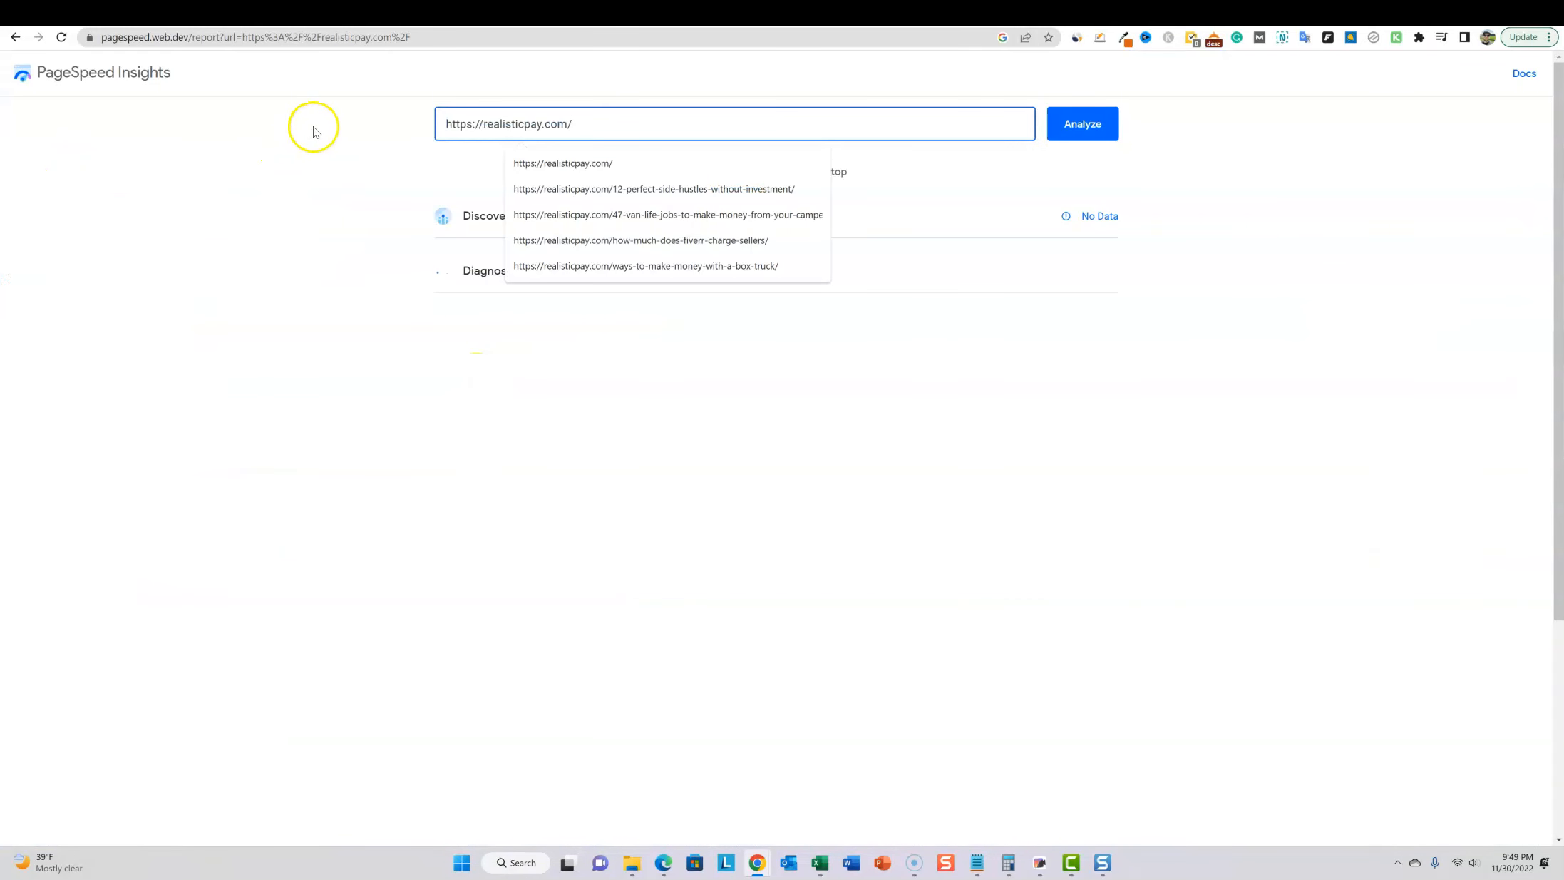
{"action": "left_click", "coordinate": [326, 137]}
{"action": "left_click", "coordinate": [342, 138]}
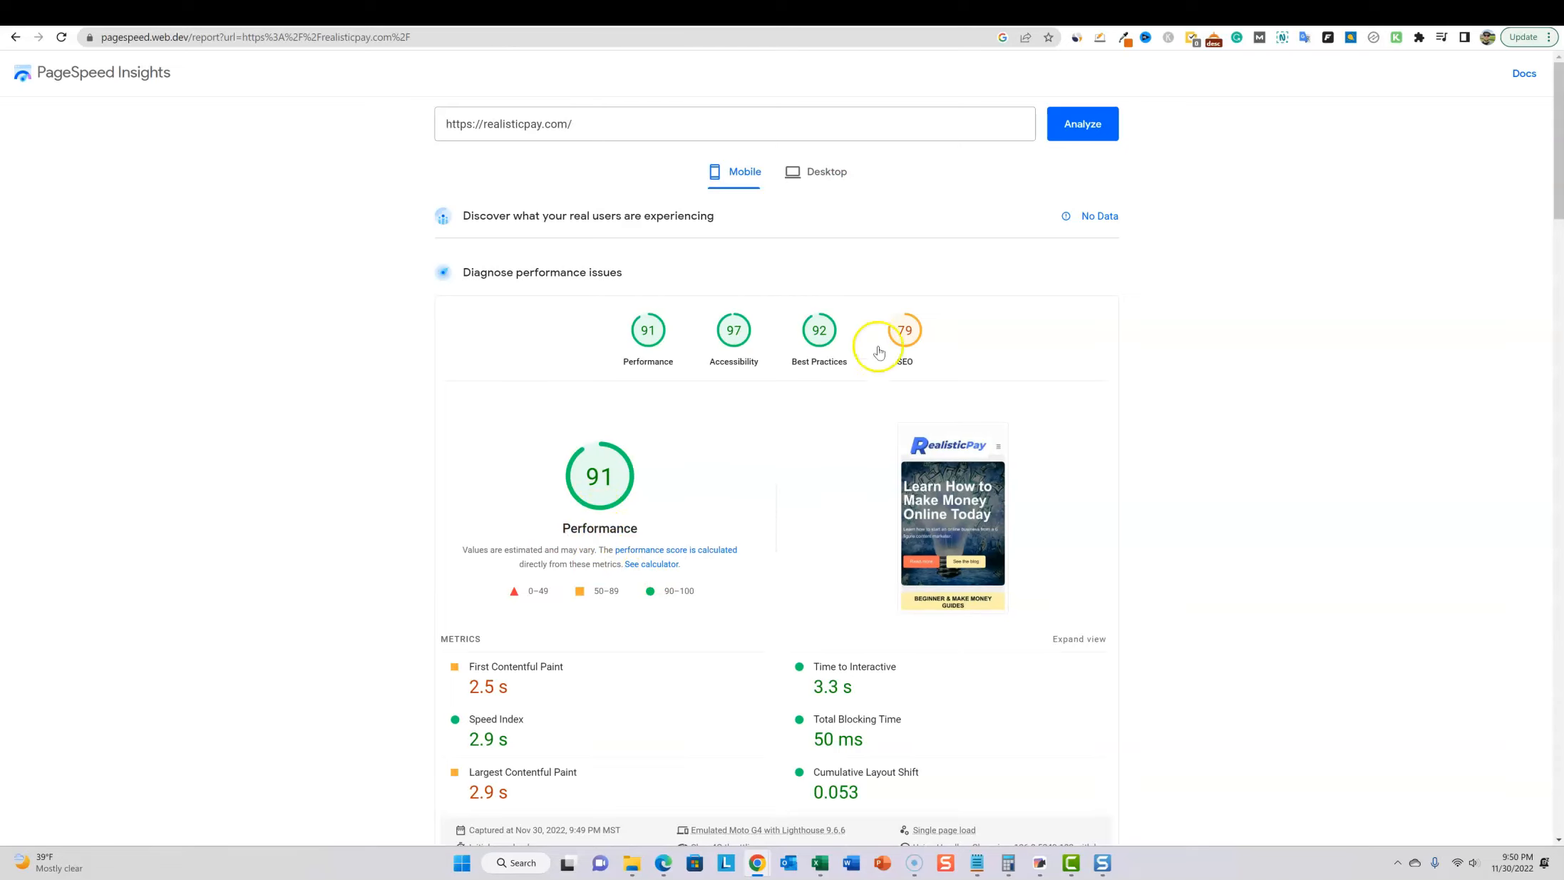
{"action": "left_click", "coordinate": [827, 171]}
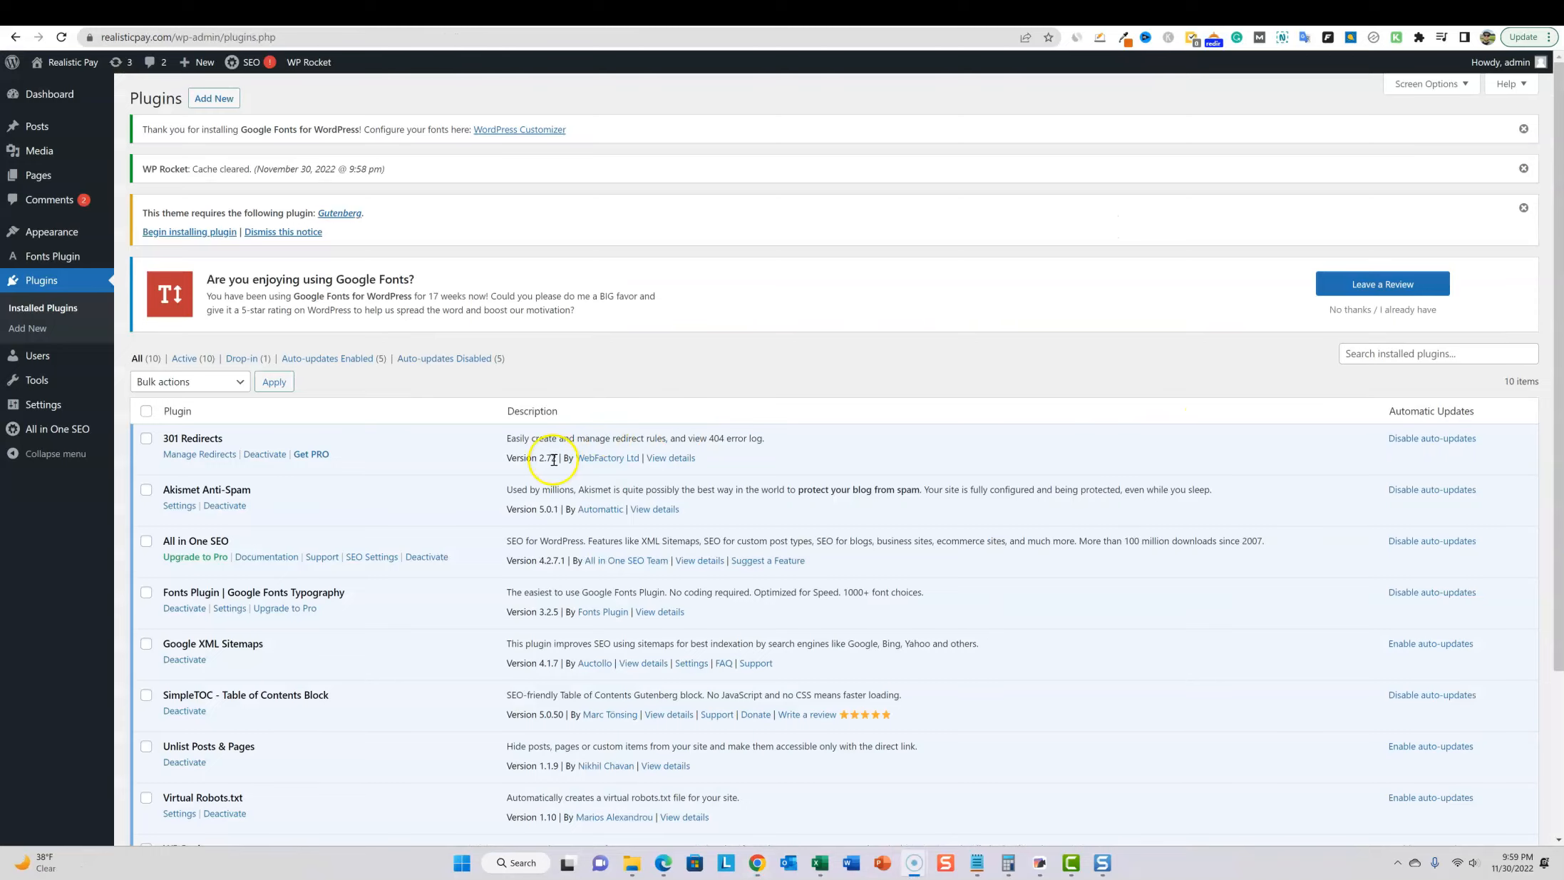
Review the remaining plugins in the WordPress installed plugins list
{"action": "scroll", "coordinate": [541, 456], "scroll_direction": "down", "scroll_amount": 2}
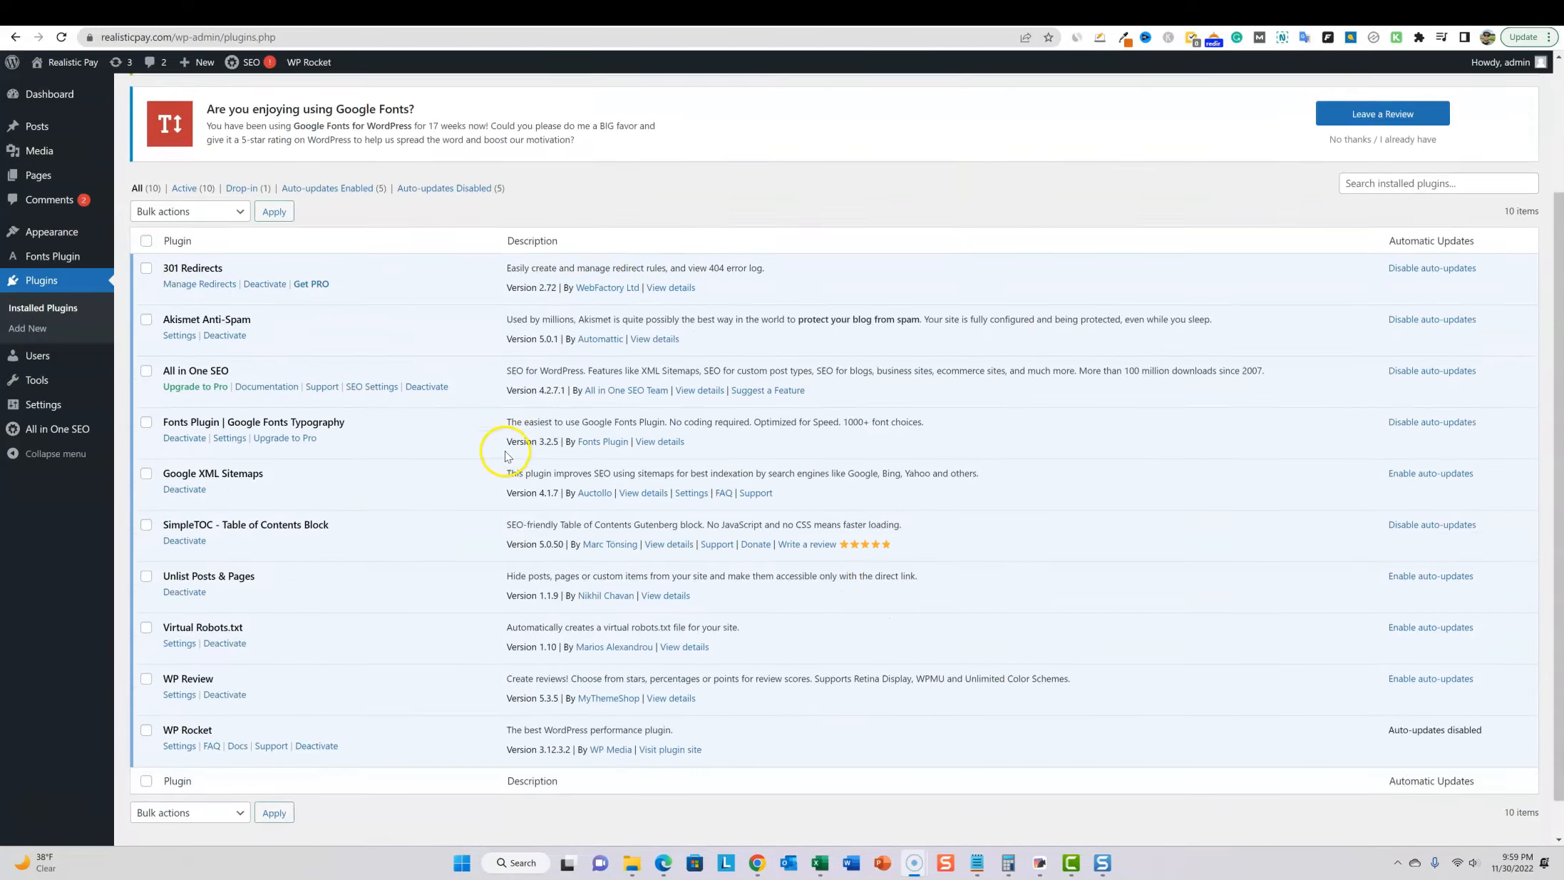
{"action": "scroll", "coordinate": [517, 448], "scroll_direction": "up", "scroll_amount": 1}
{"action": "scroll", "coordinate": [503, 456], "scroll_direction": "down", "scroll_amount": 1}
{"action": "scroll", "coordinate": [502, 455], "scroll_direction": "down", "scroll_amount": 1}
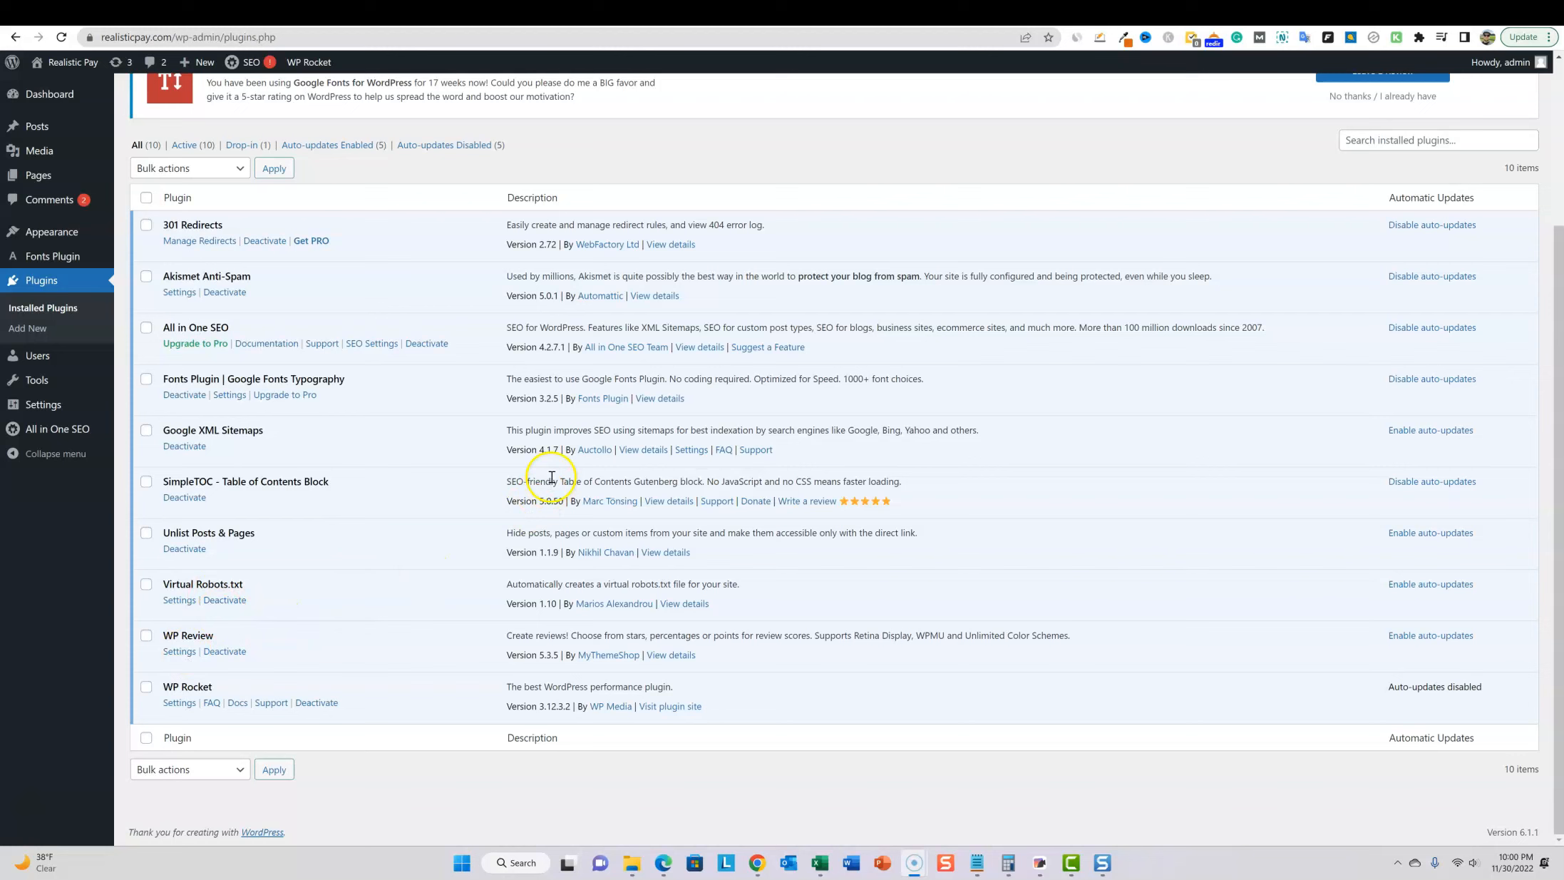
{"action": "scroll", "coordinate": [492, 488], "scroll_direction": "up", "scroll_amount": 3}
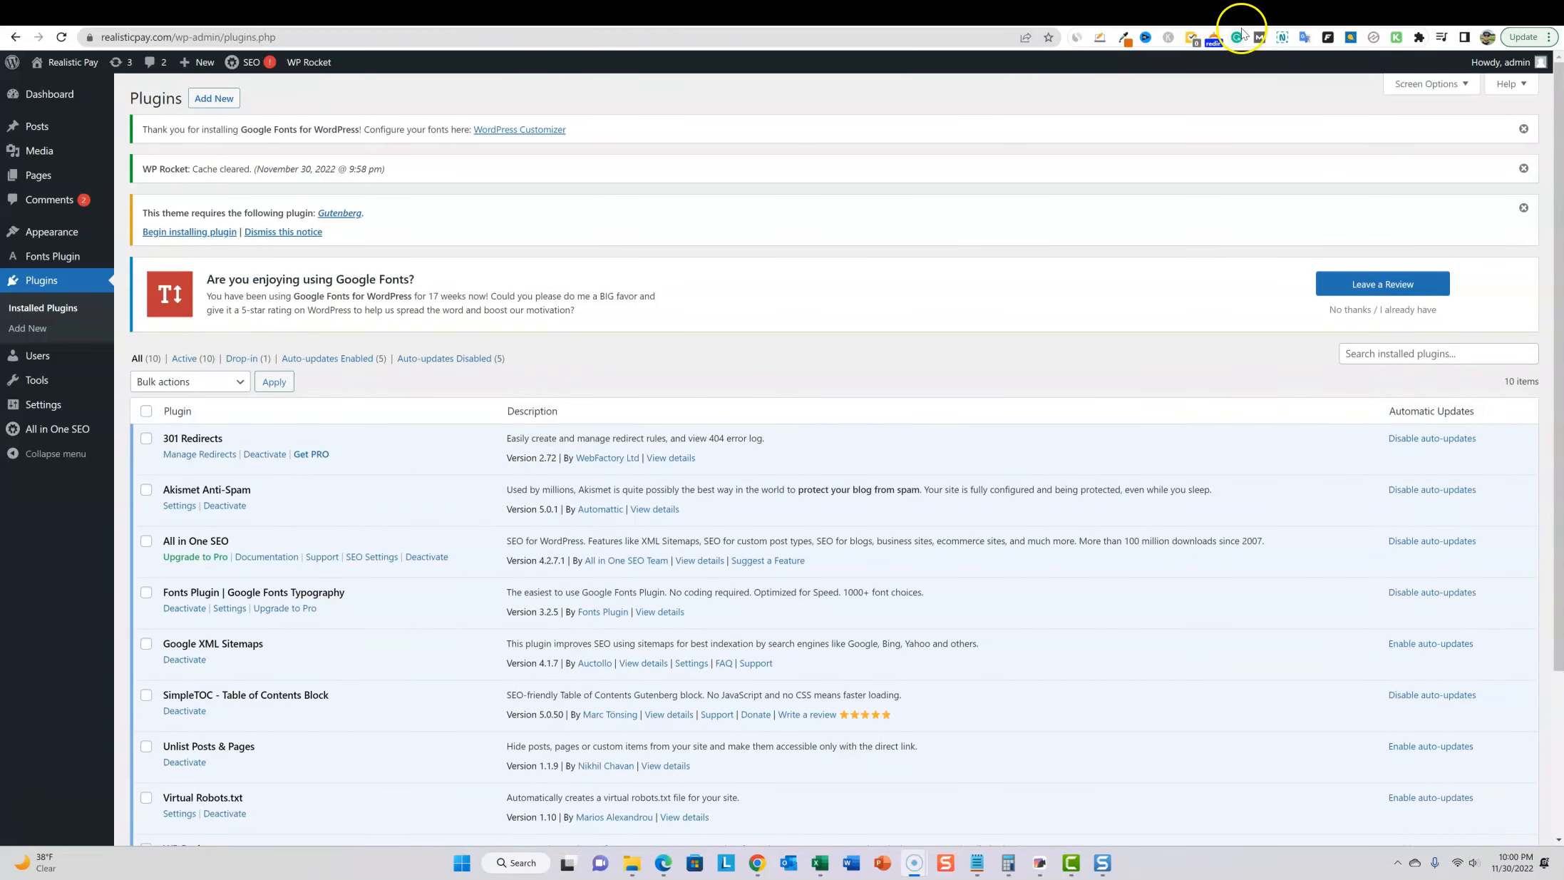
Switch to the latest PageSpeed Insights report for realisticpay.com and check its mobile and desktop scores
{"action": "left_click", "coordinate": [1178, 14]}
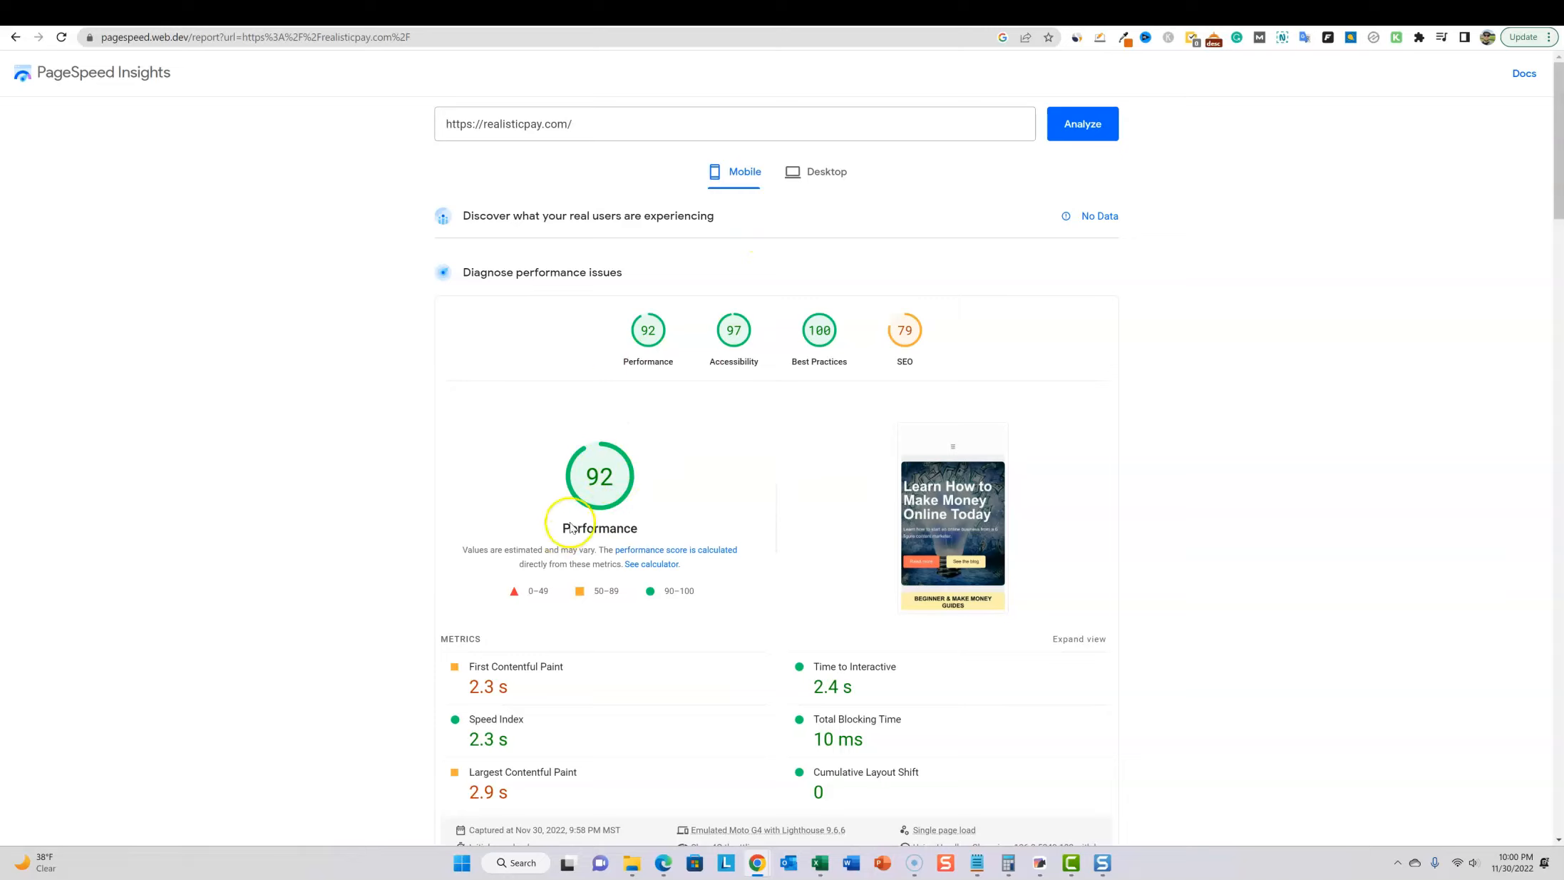
{"action": "left_click", "coordinate": [827, 174]}
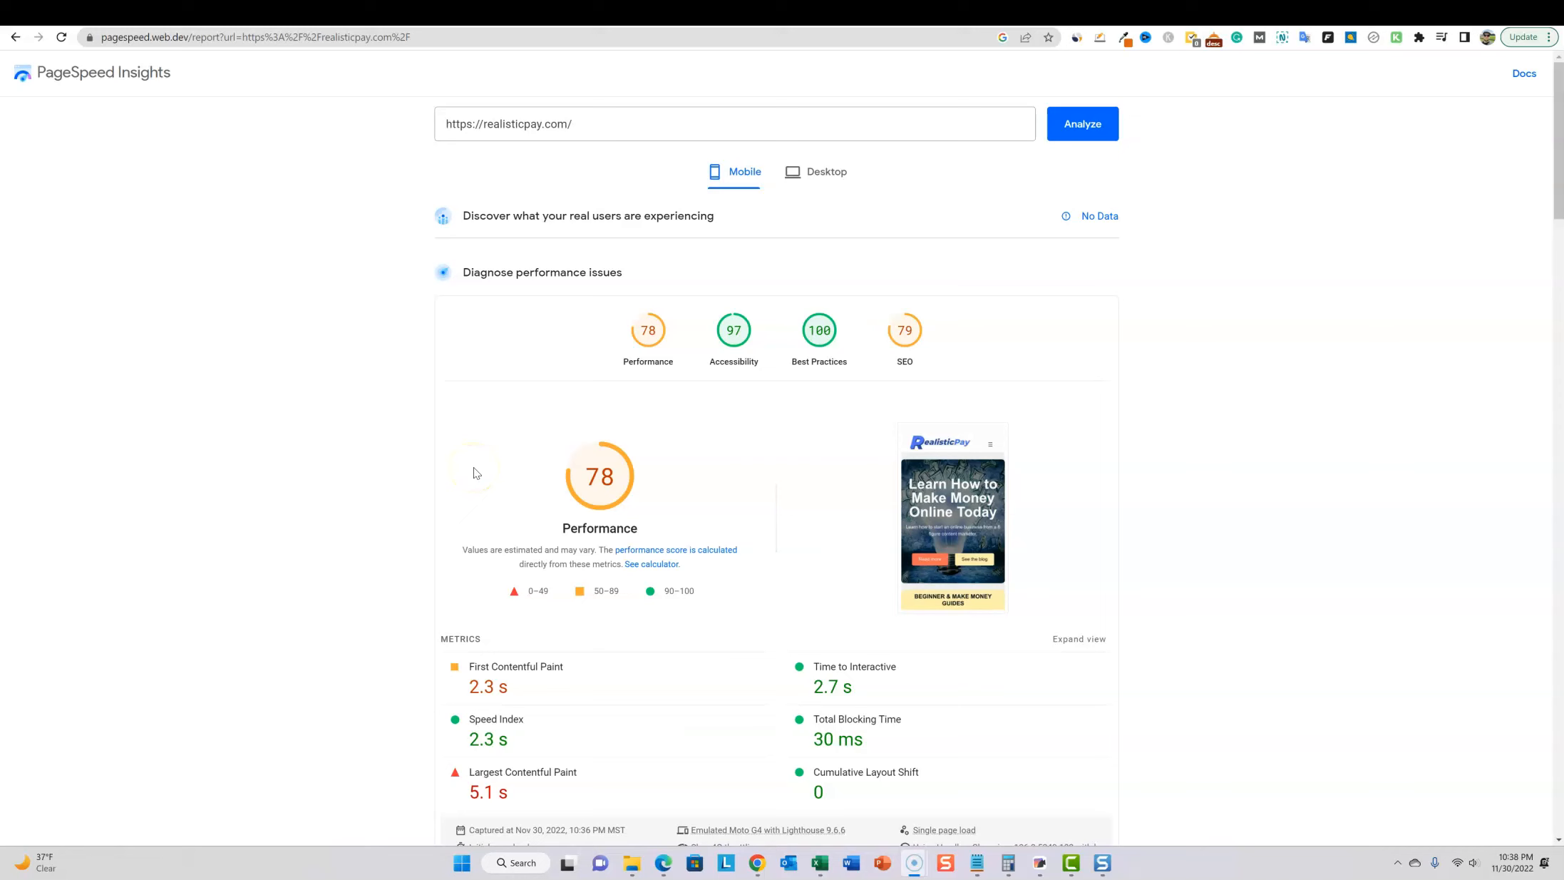
Browse the live realisticpay.com site: open the Make Money category and look through the article How to Make Money Bowling (The Complete Guide)
{"action": "left_click", "coordinate": [1274, 17]}
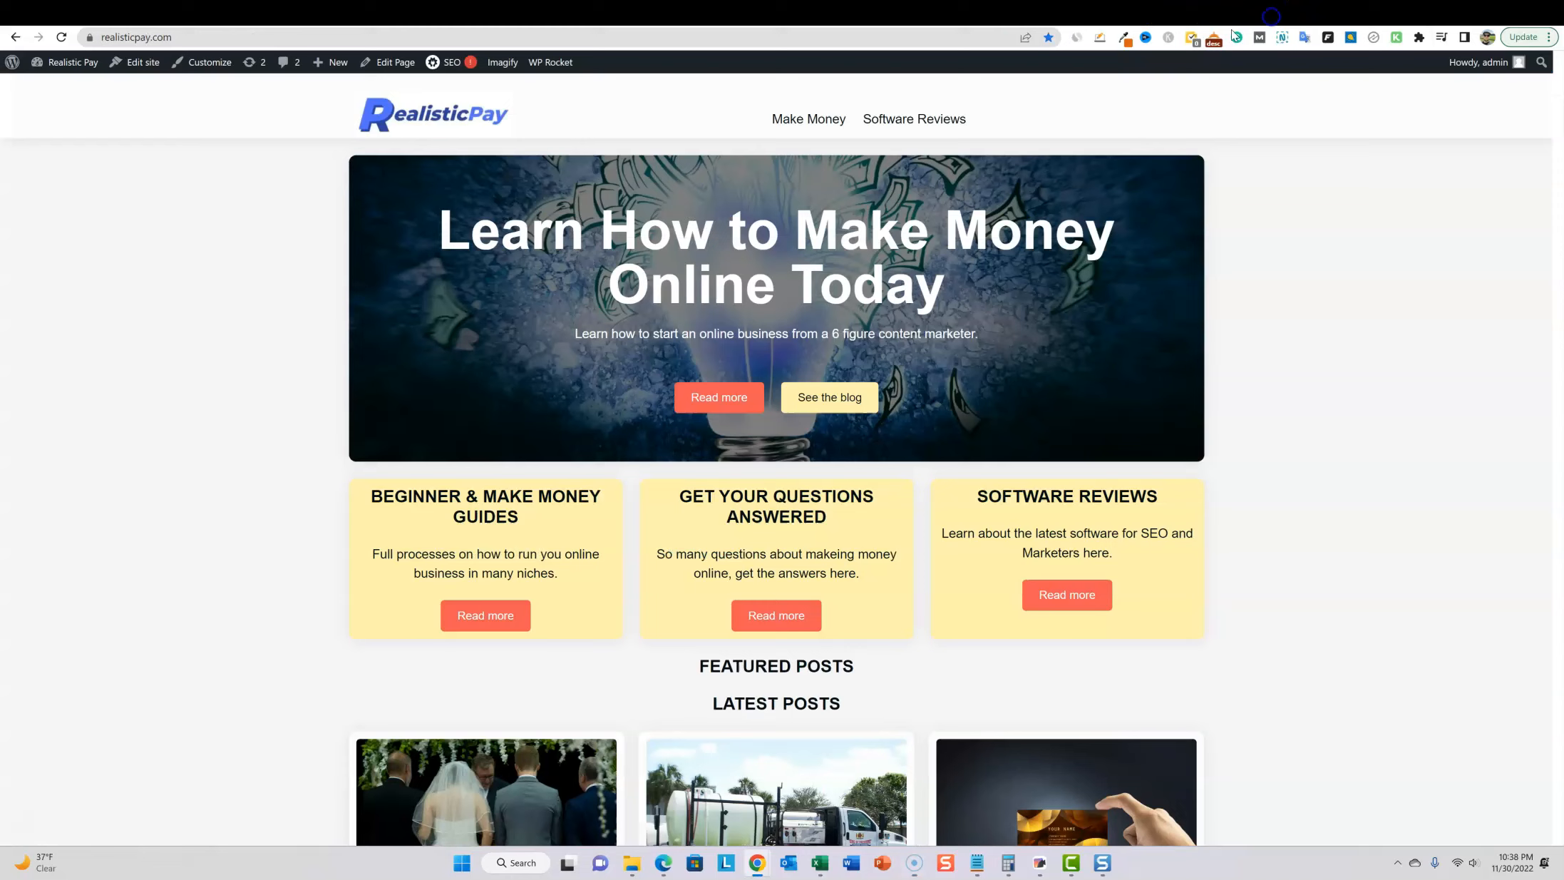
{"action": "left_click", "coordinate": [813, 132]}
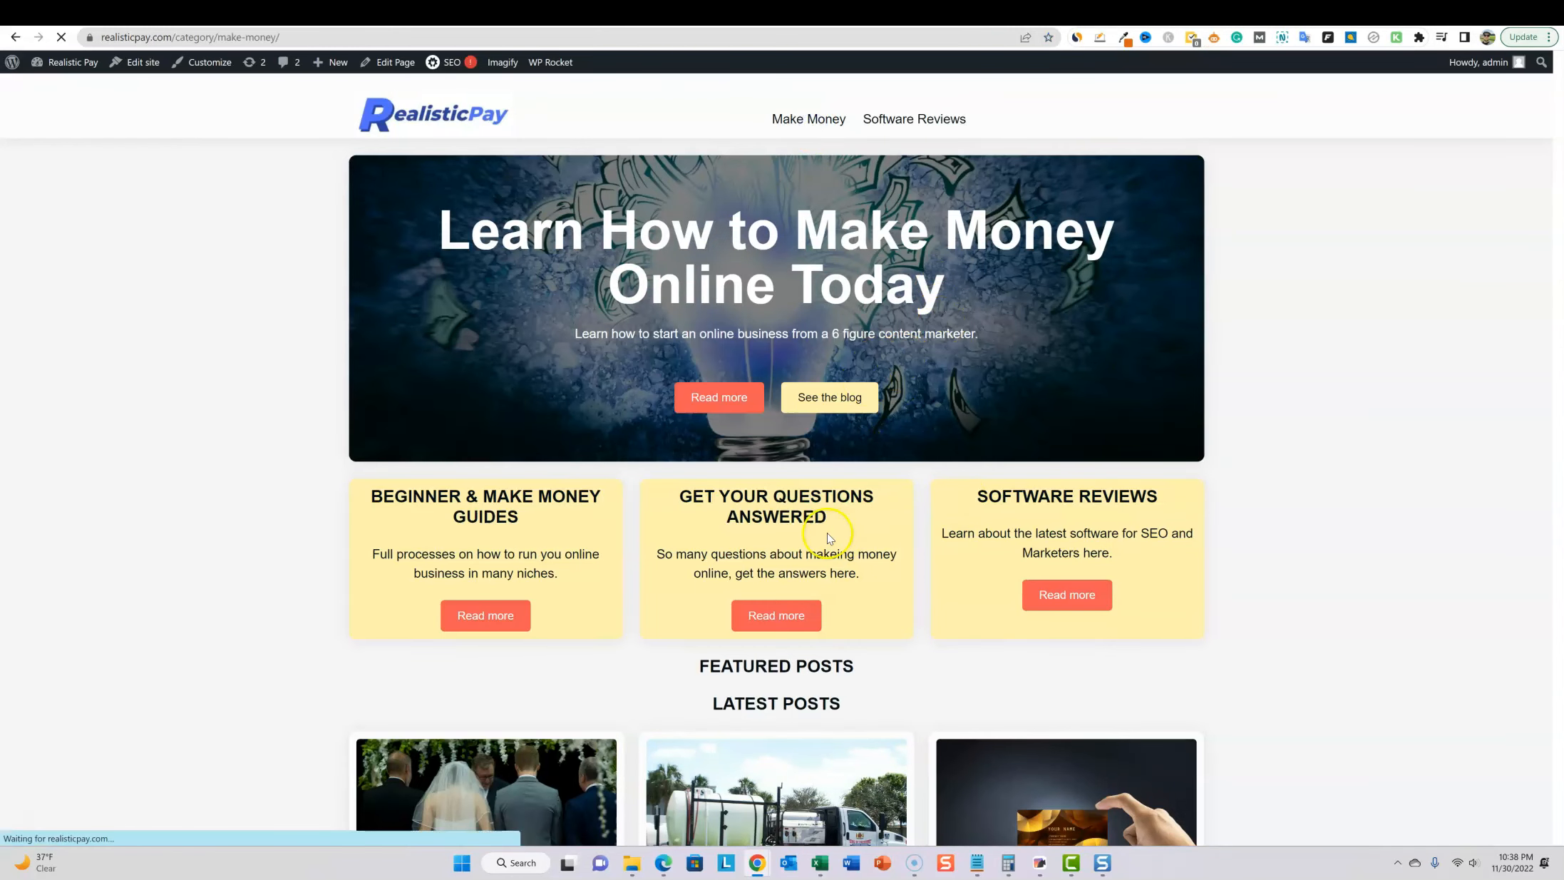
{"action": "scroll", "coordinate": [824, 541], "scroll_direction": "down", "scroll_amount": 5}
{"action": "scroll", "coordinate": [827, 536], "scroll_direction": "up", "scroll_amount": 5}
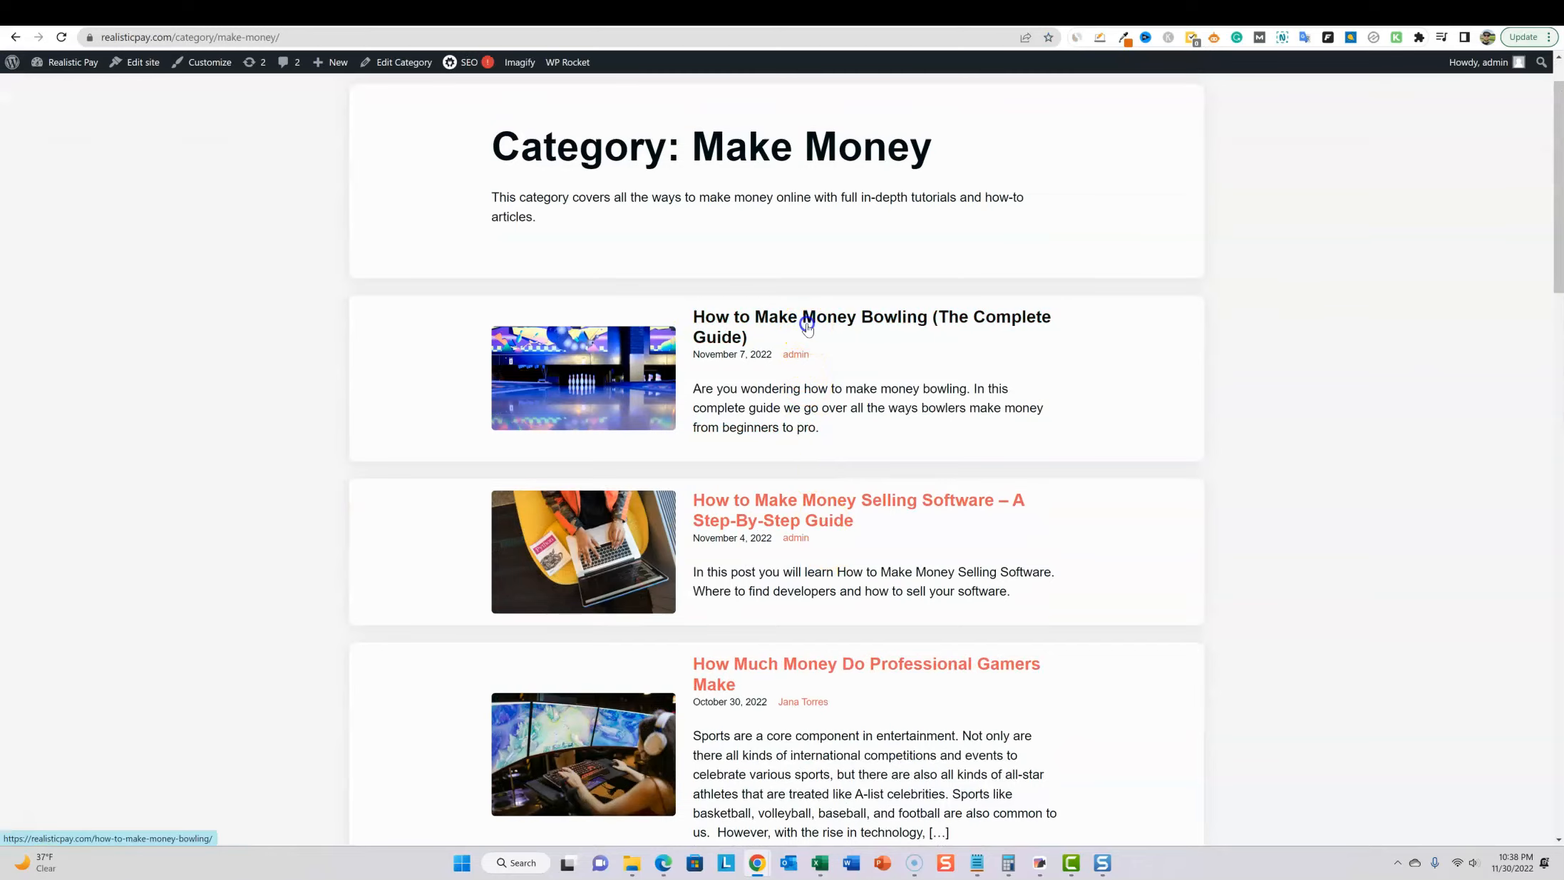
{"action": "left_click", "coordinate": [800, 319]}
{"action": "scroll", "coordinate": [943, 472], "scroll_direction": "down", "scroll_amount": 20}
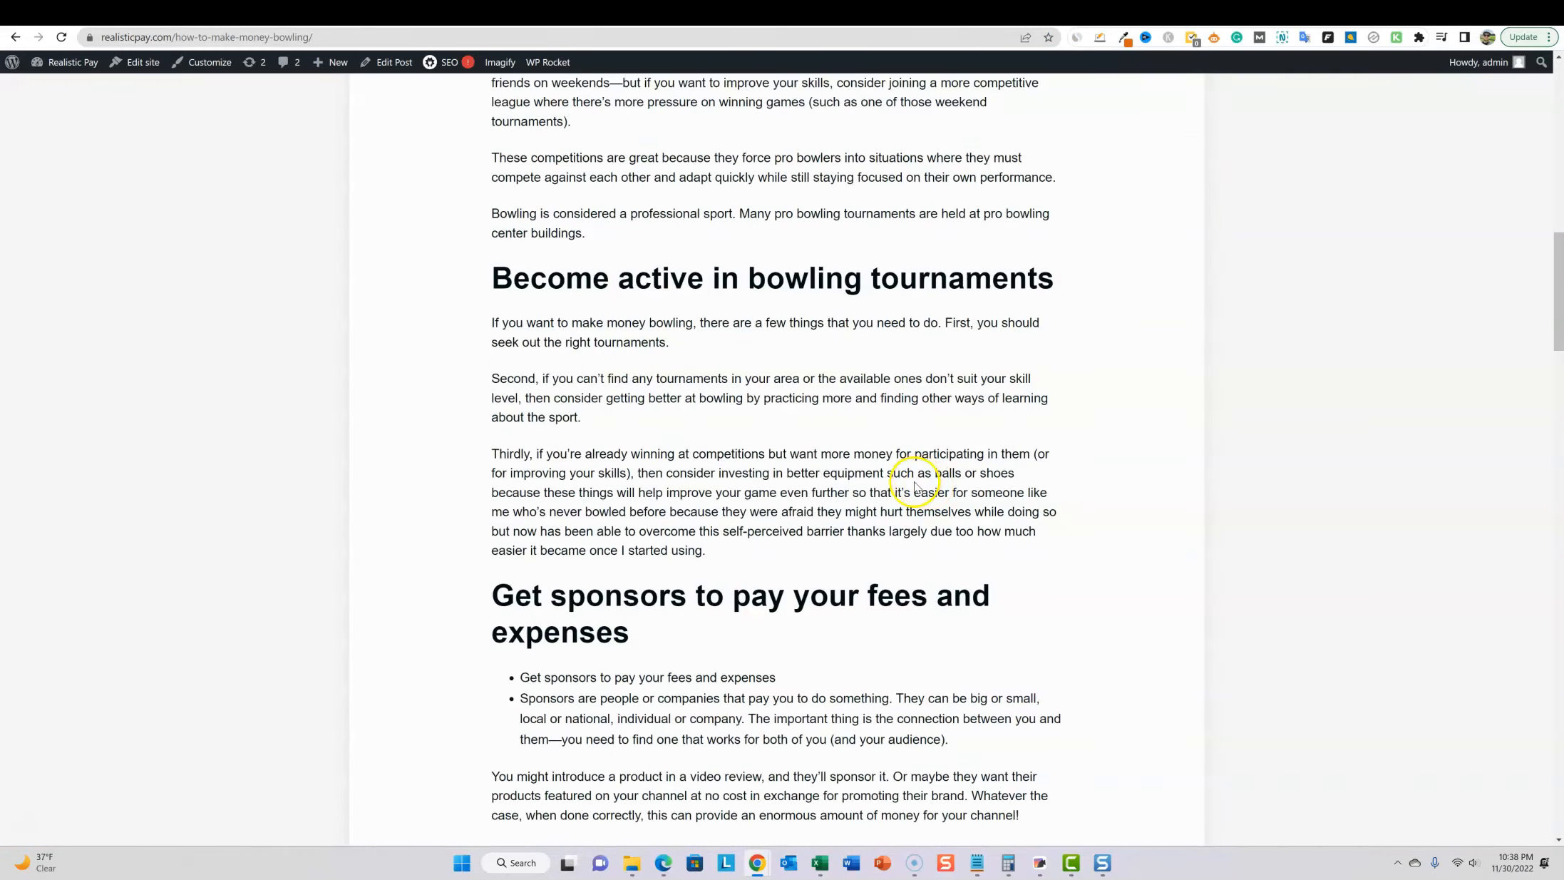
{"action": "scroll", "coordinate": [892, 487], "scroll_direction": "up", "scroll_amount": 8}
{"action": "scroll", "coordinate": [892, 487], "scroll_direction": "up", "scroll_amount": 12}
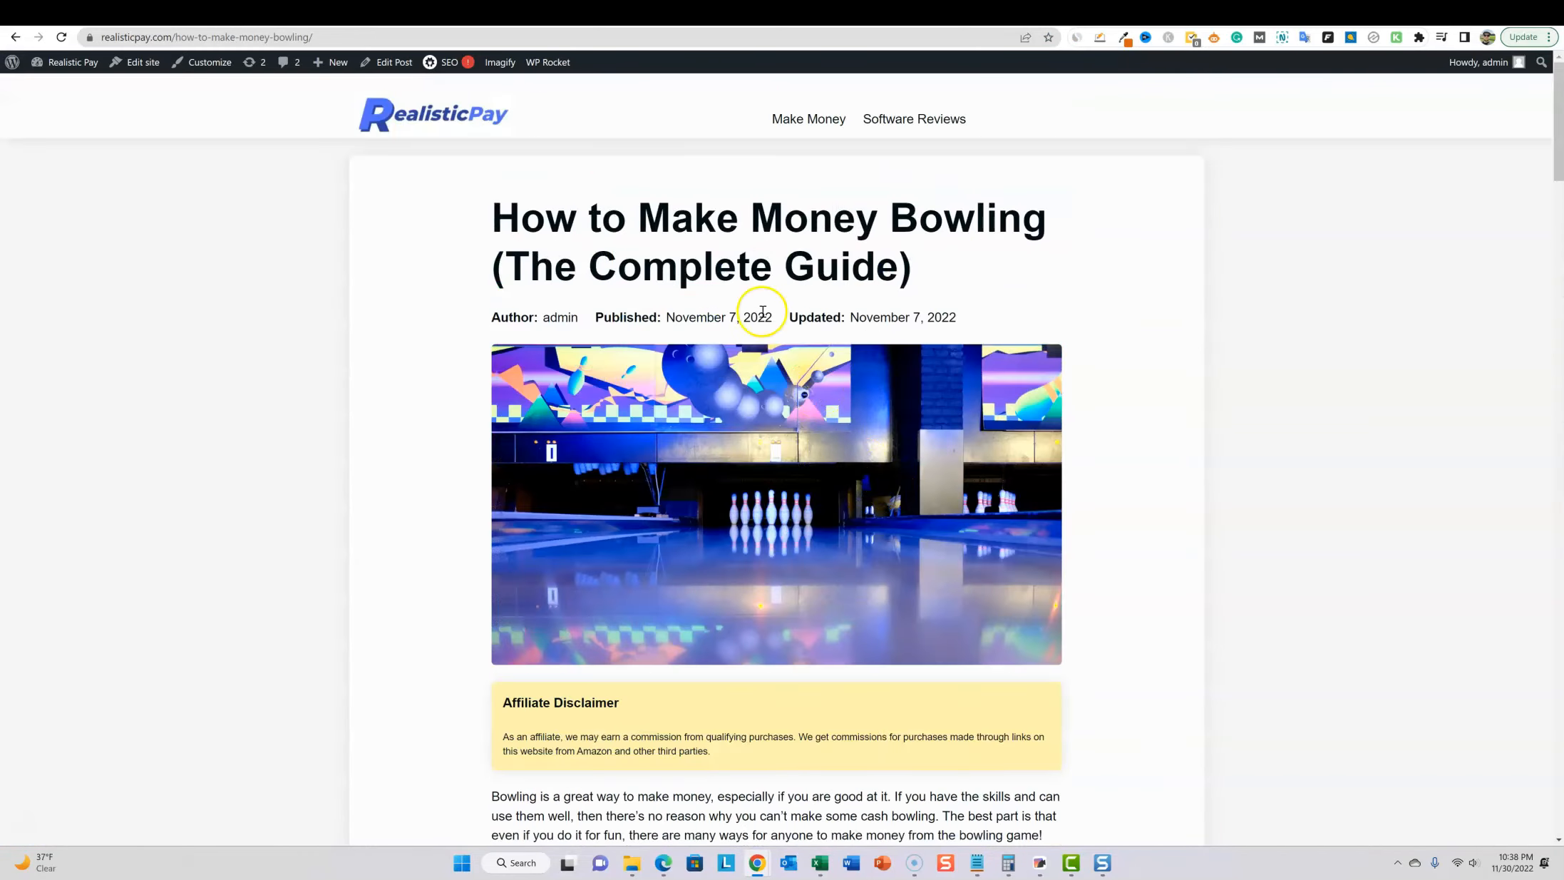
Return to the RealisticPay home page and look it over down to the footer
{"action": "left_click", "coordinate": [476, 121]}
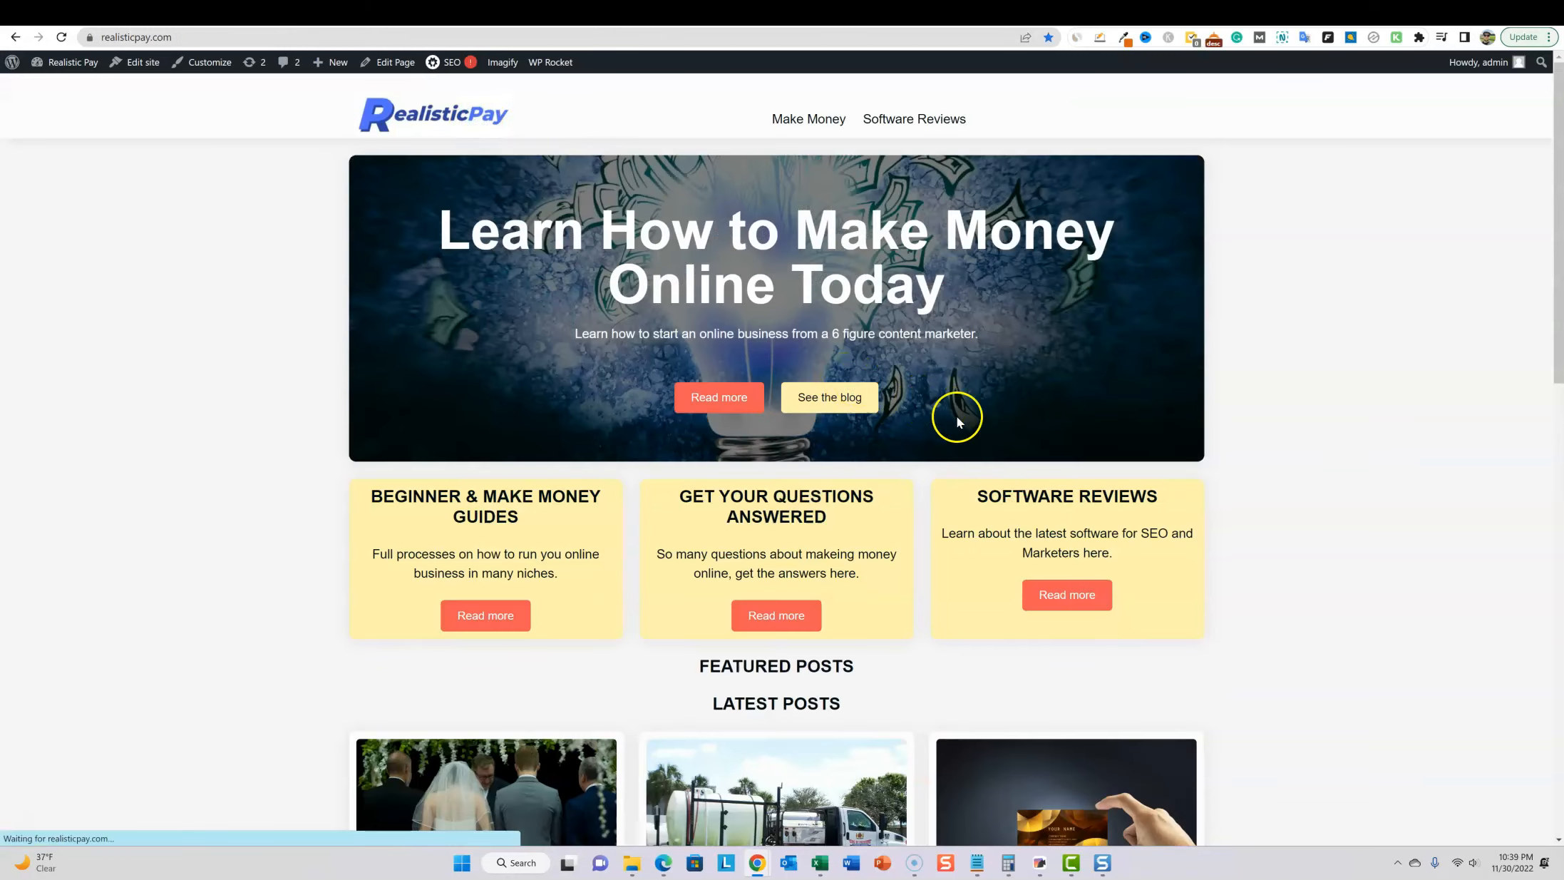
{"action": "scroll", "coordinate": [957, 419], "scroll_direction": "down", "scroll_amount": 7}
{"action": "scroll", "coordinate": [1088, 457], "scroll_direction": "down", "scroll_amount": 7}
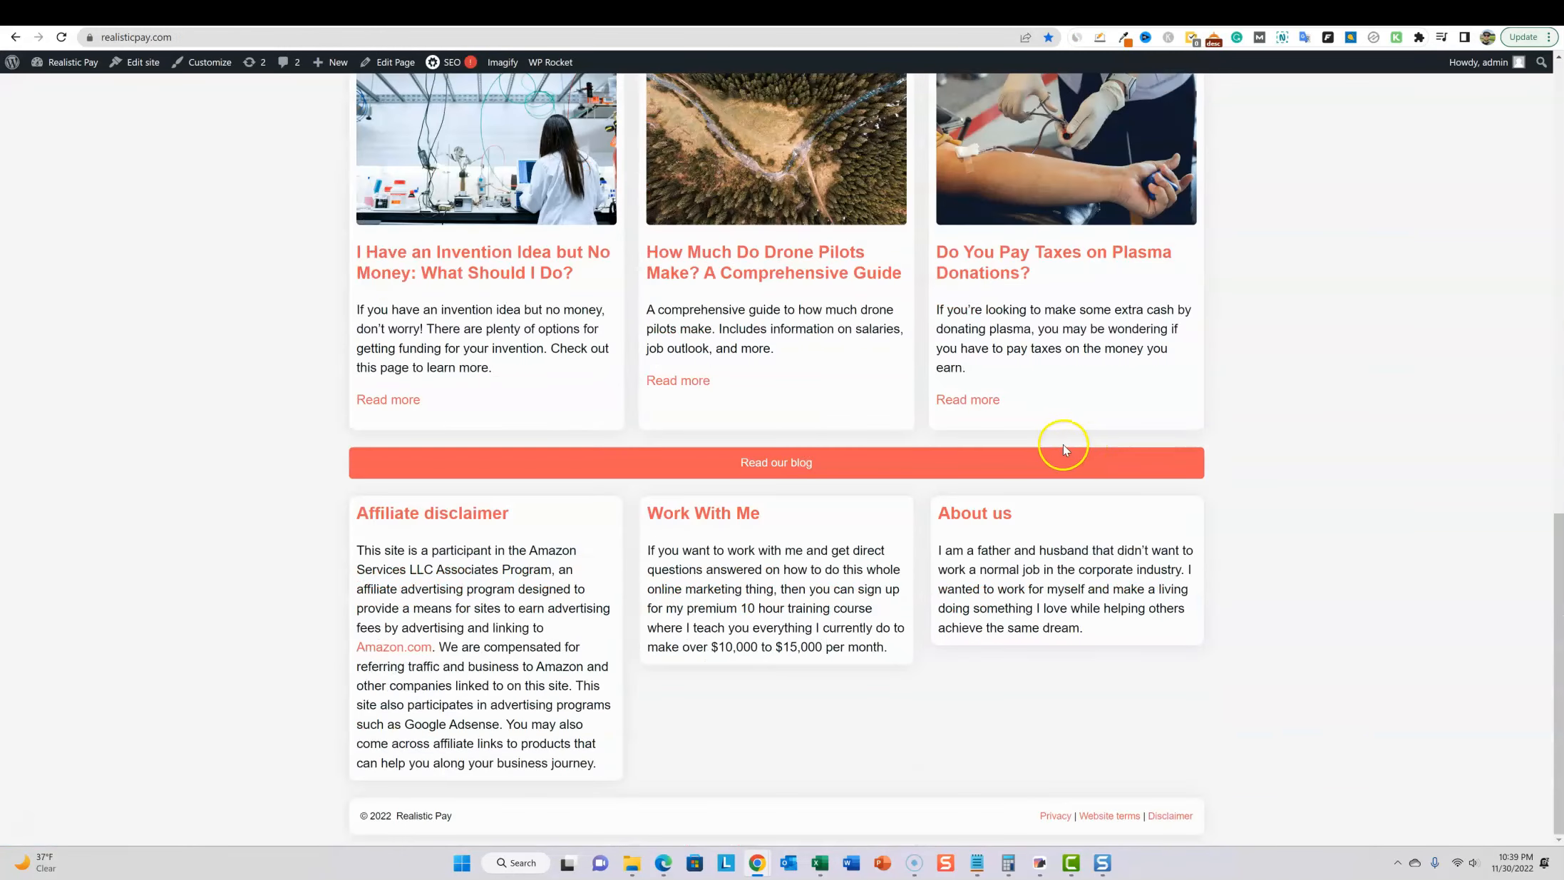
{"action": "scroll", "coordinate": [1082, 443], "scroll_direction": "up", "scroll_amount": 14}
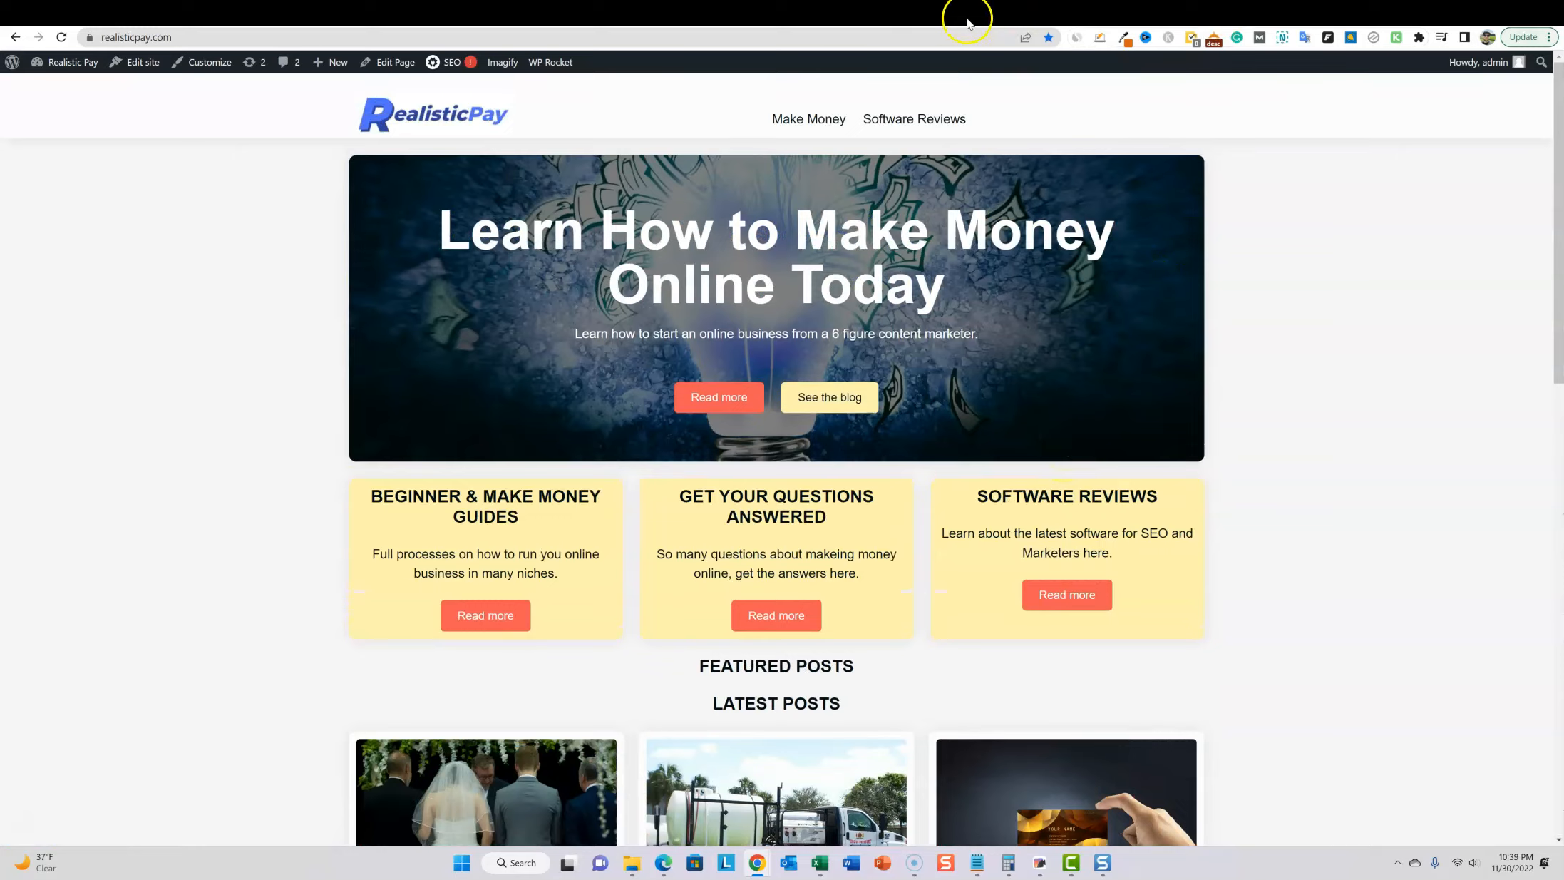
Check the PageSpeed Insights mobile report and the Pingdom Website Speed Test results for realisticpay.com
{"action": "left_click", "coordinate": [881, 18]}
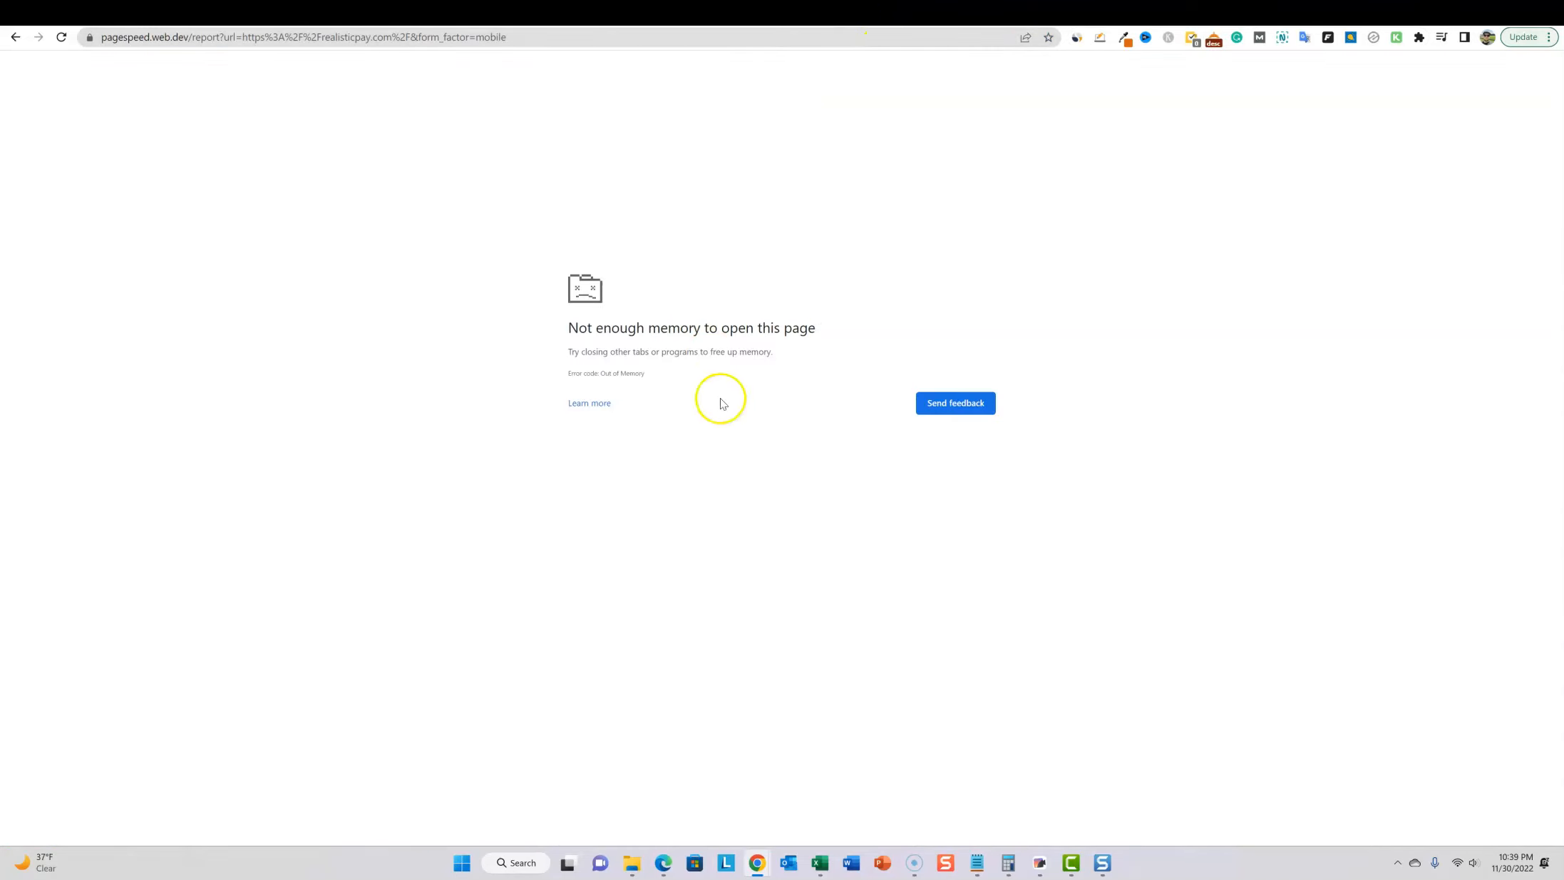
{"action": "left_click", "coordinate": [820, 27]}
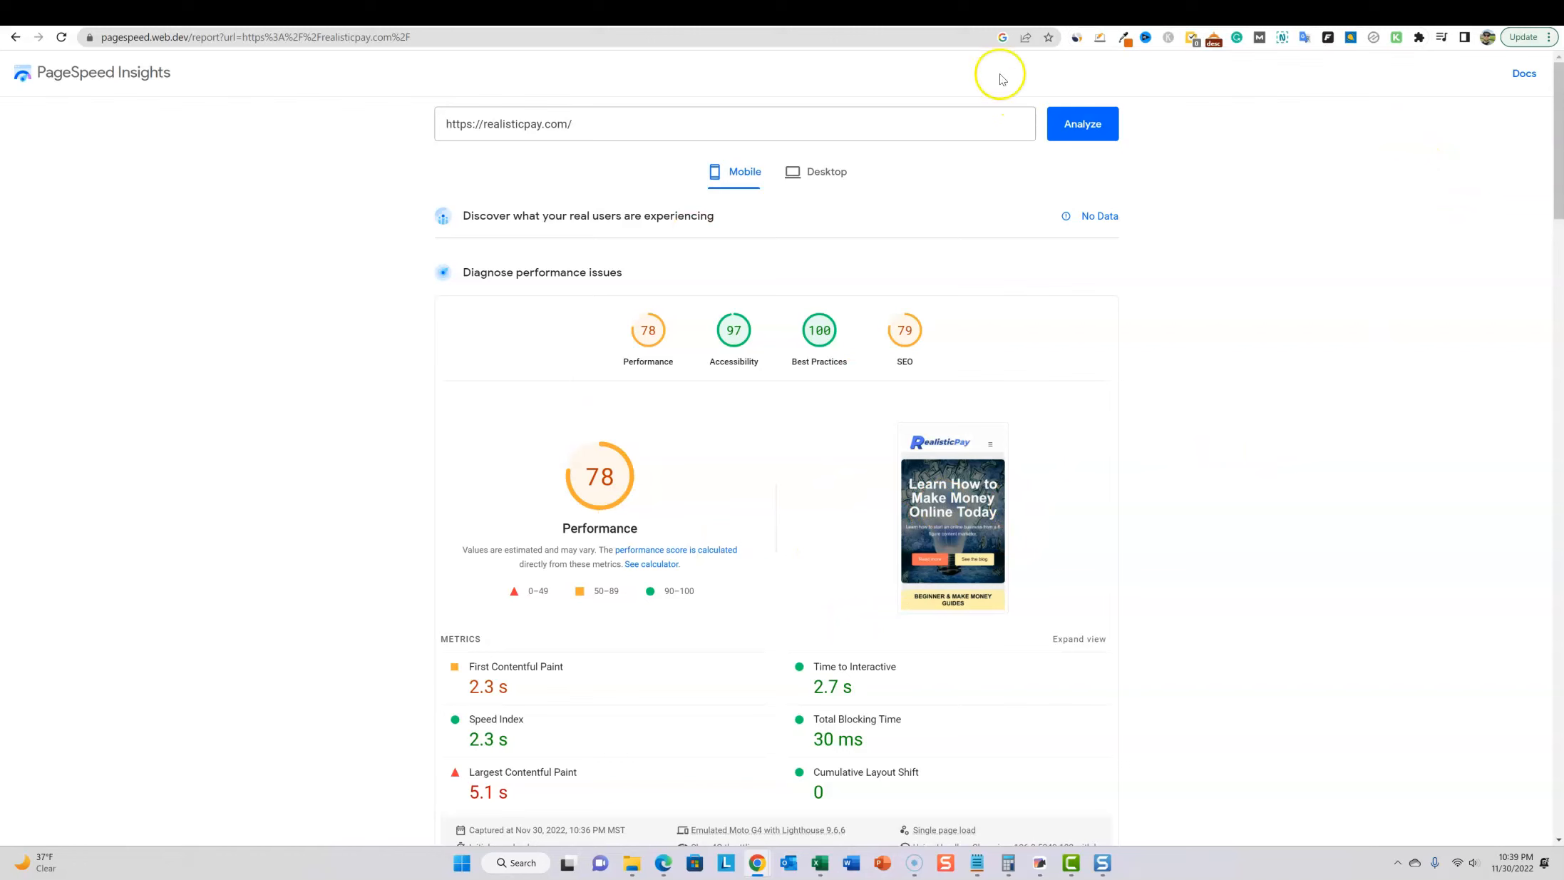
{"action": "left_click", "coordinate": [959, 19]}
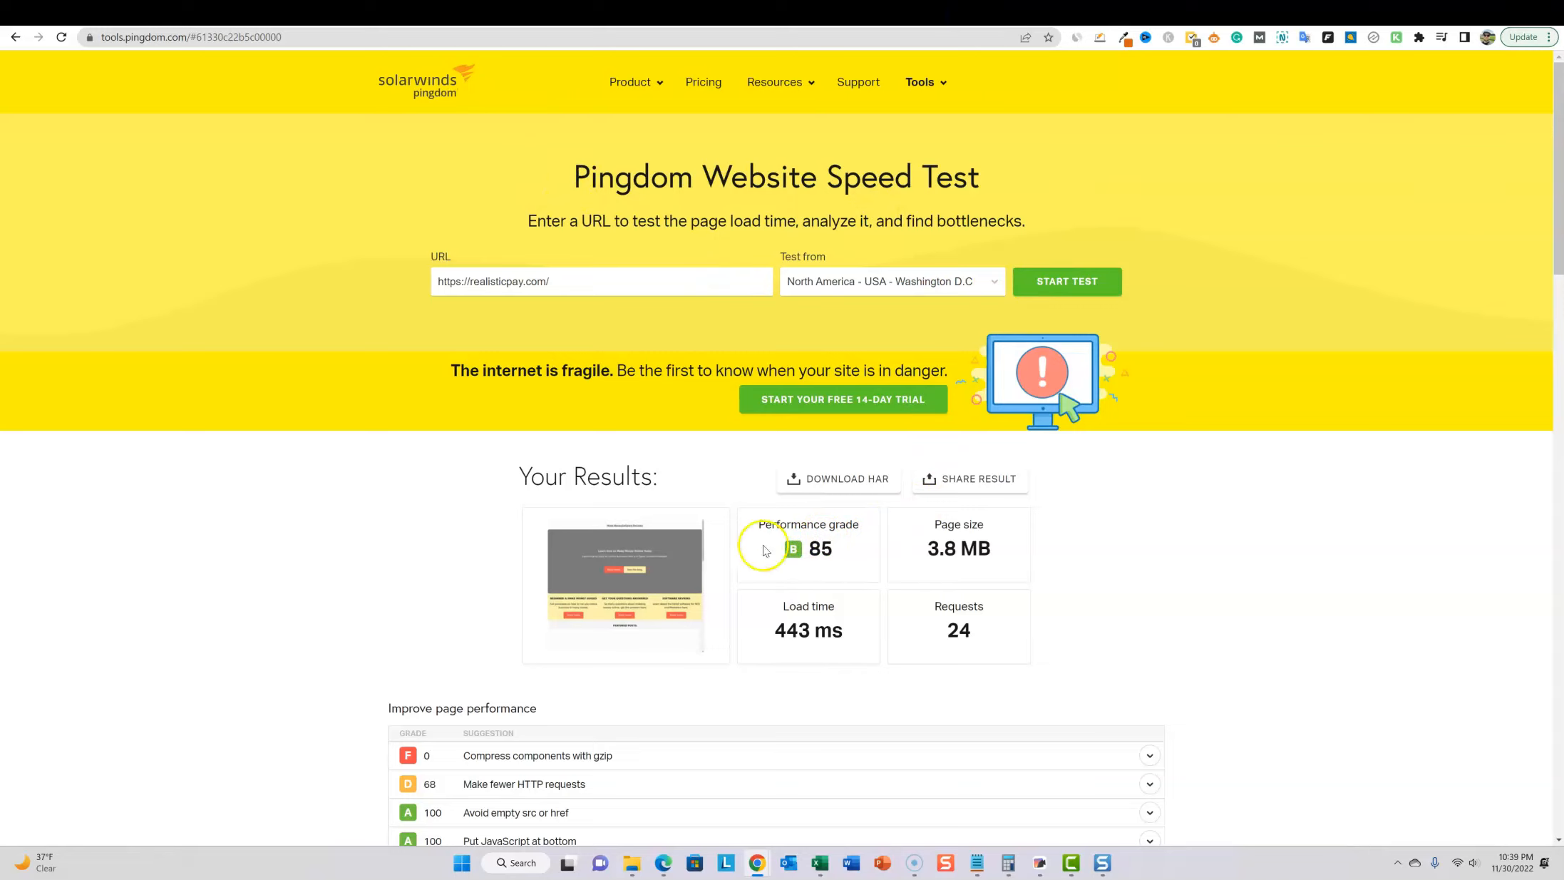
Examine the GTmetrix performance report for realisticpay.com, including its grade, web vitals, top issues and page details
{"action": "left_click", "coordinate": [997, 11]}
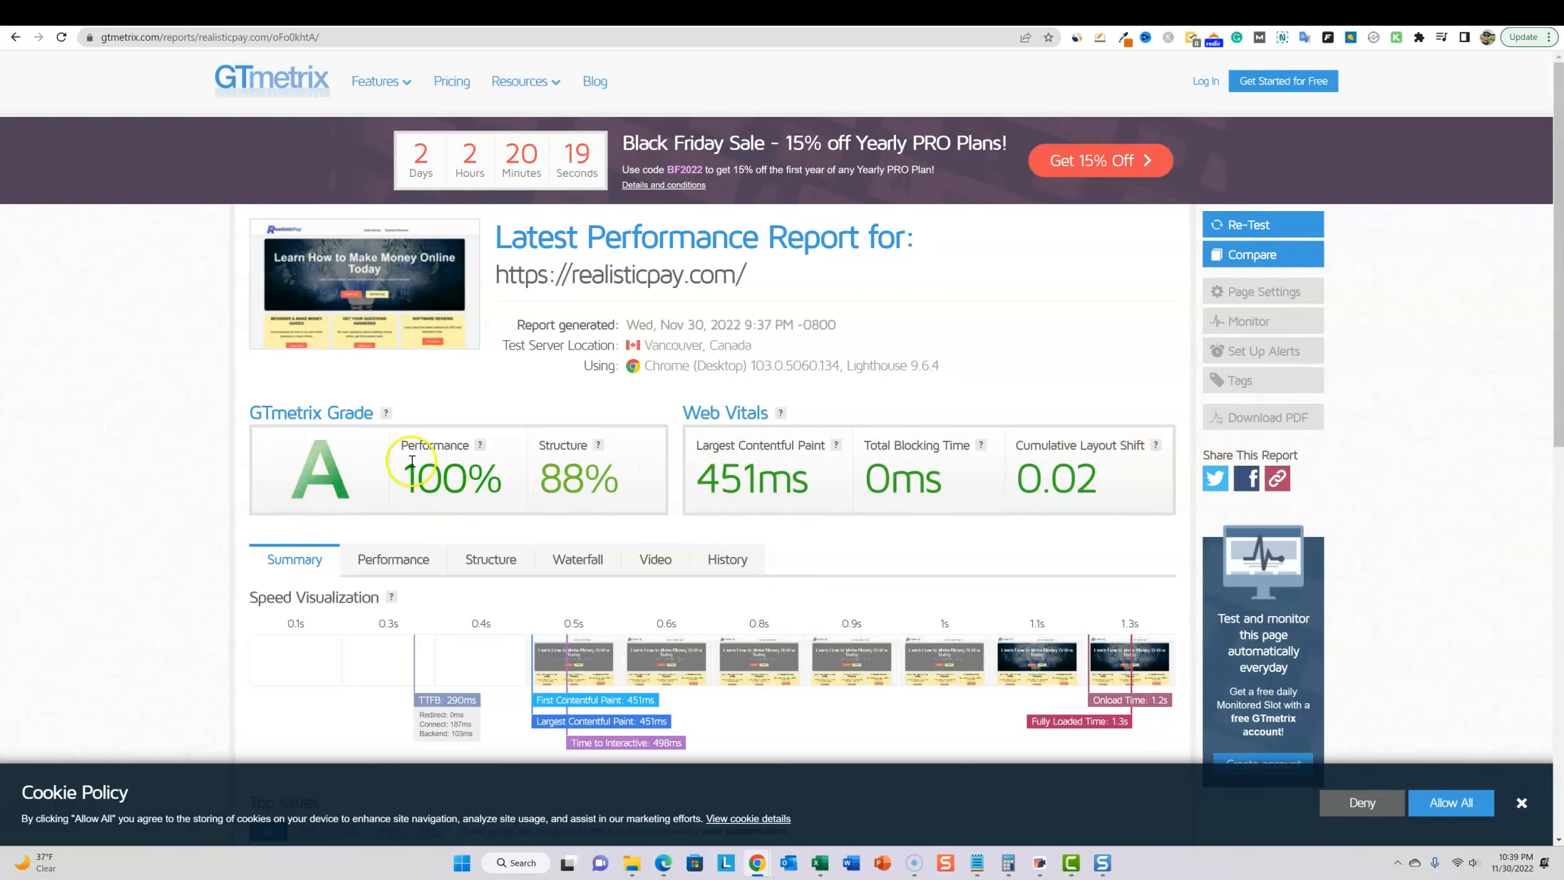
{"action": "scroll", "coordinate": [629, 682], "scroll_direction": "down", "scroll_amount": 1}
{"action": "scroll", "coordinate": [628, 682], "scroll_direction": "down", "scroll_amount": 5}
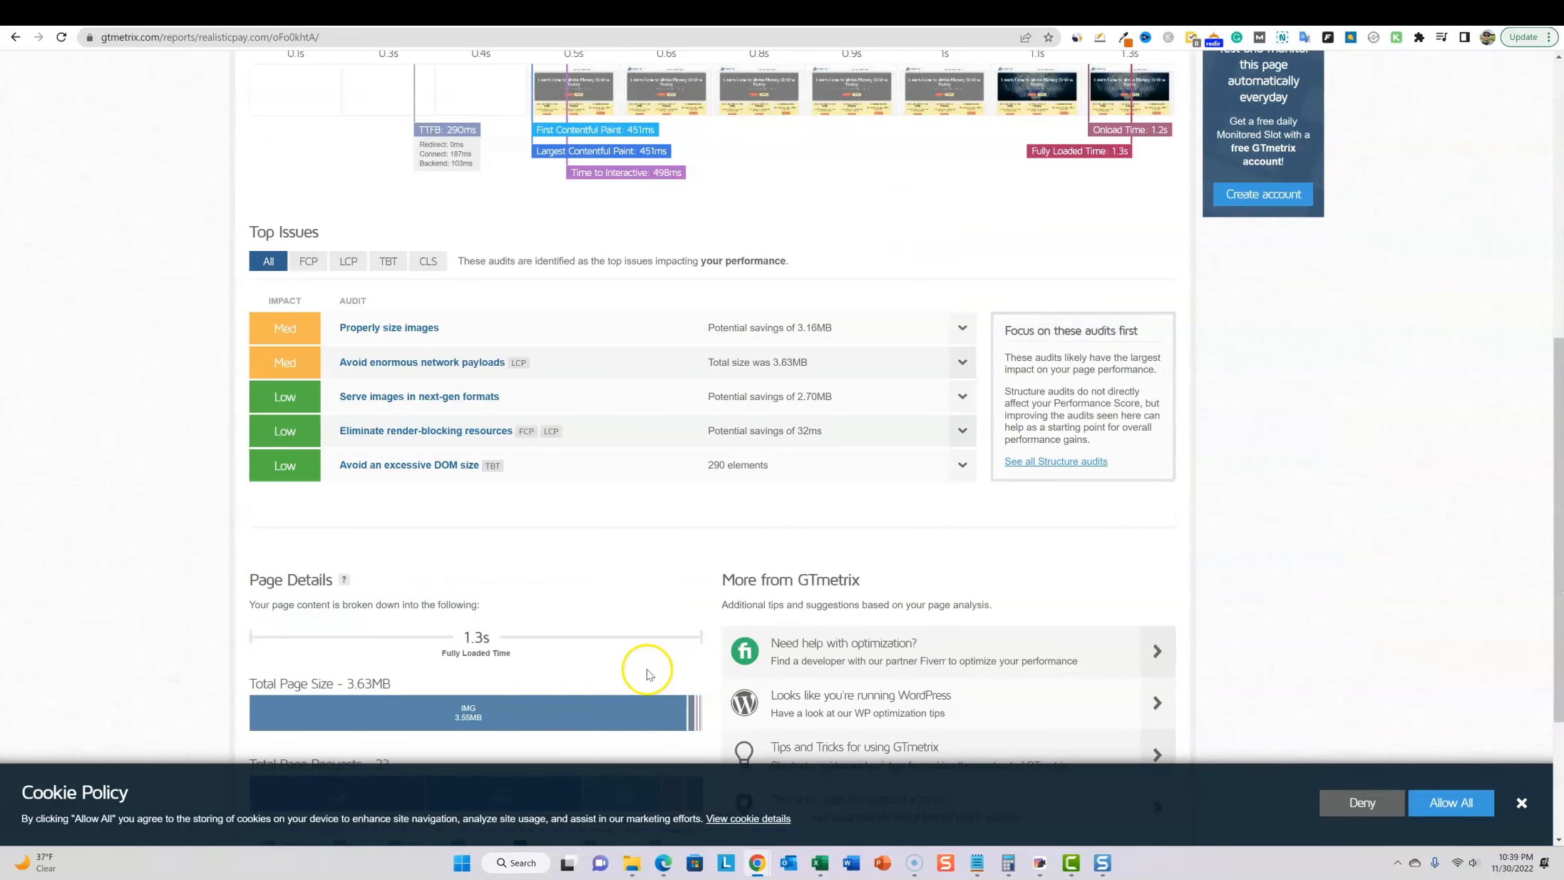
{"action": "scroll", "coordinate": [639, 663], "scroll_direction": "up", "scroll_amount": 5}
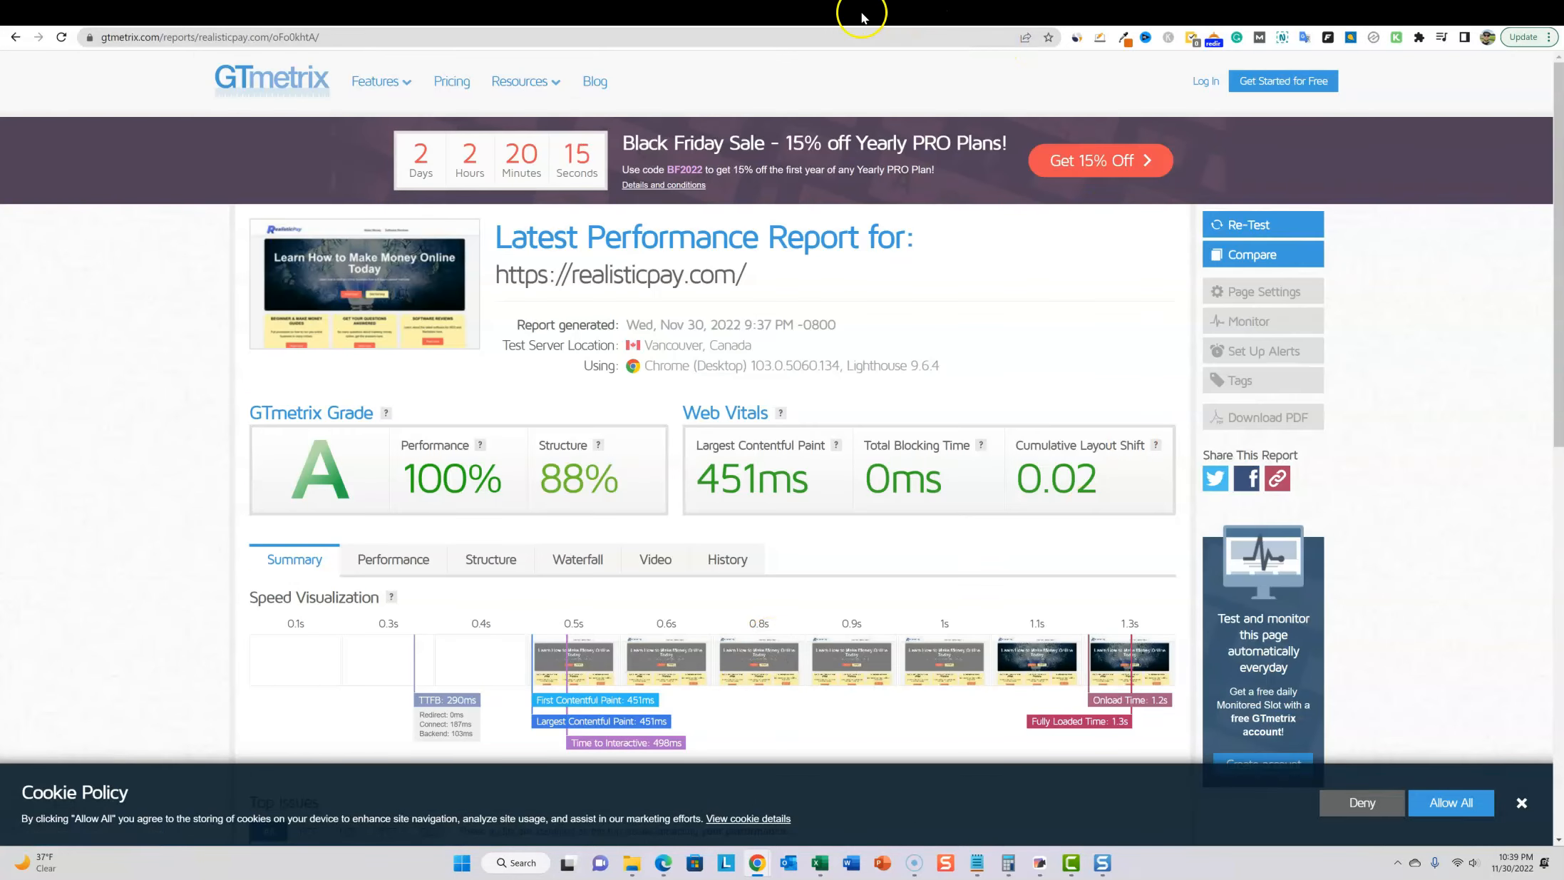
Return to the PageSpeed Insights report for realisticpay.com and review its mobile performance
{"action": "left_click", "coordinate": [883, 15]}
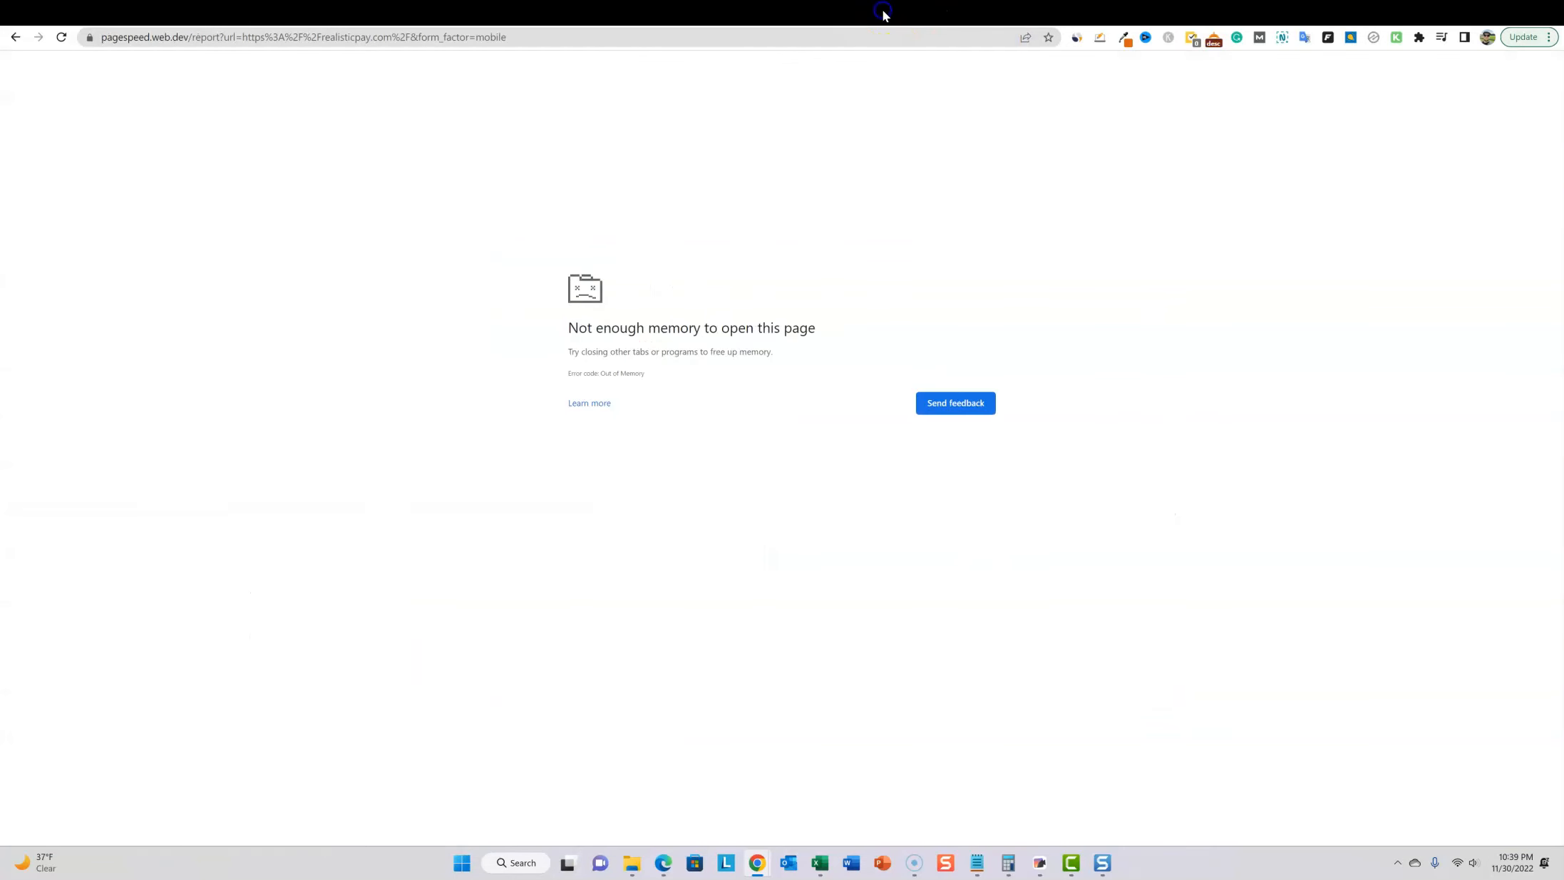
{"action": "left_click", "coordinate": [840, 14]}
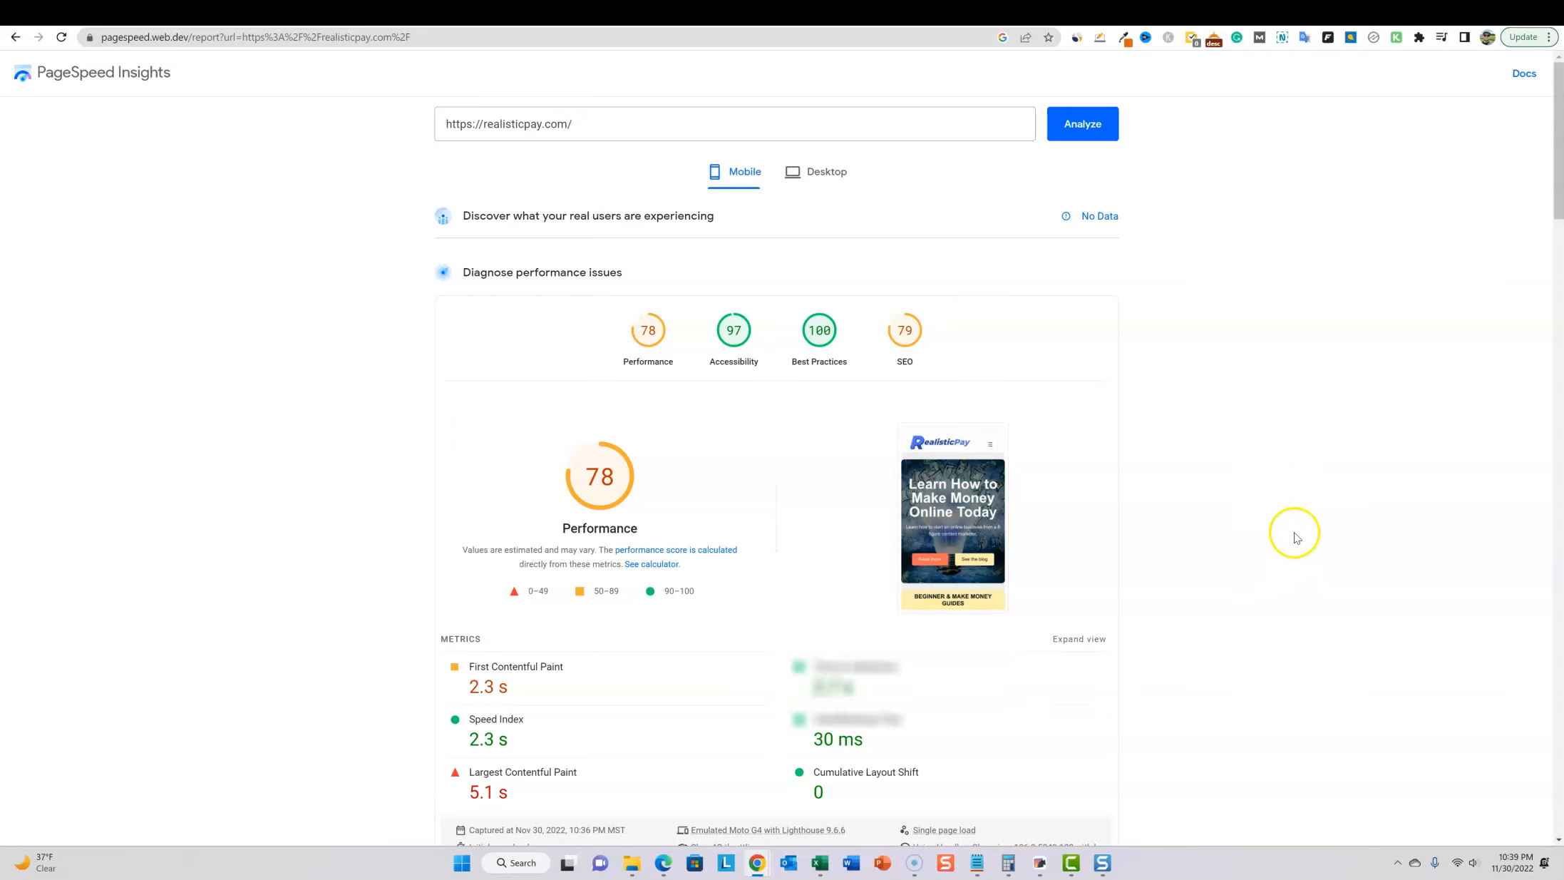
{"action": "left_click", "coordinate": [646, 14]}
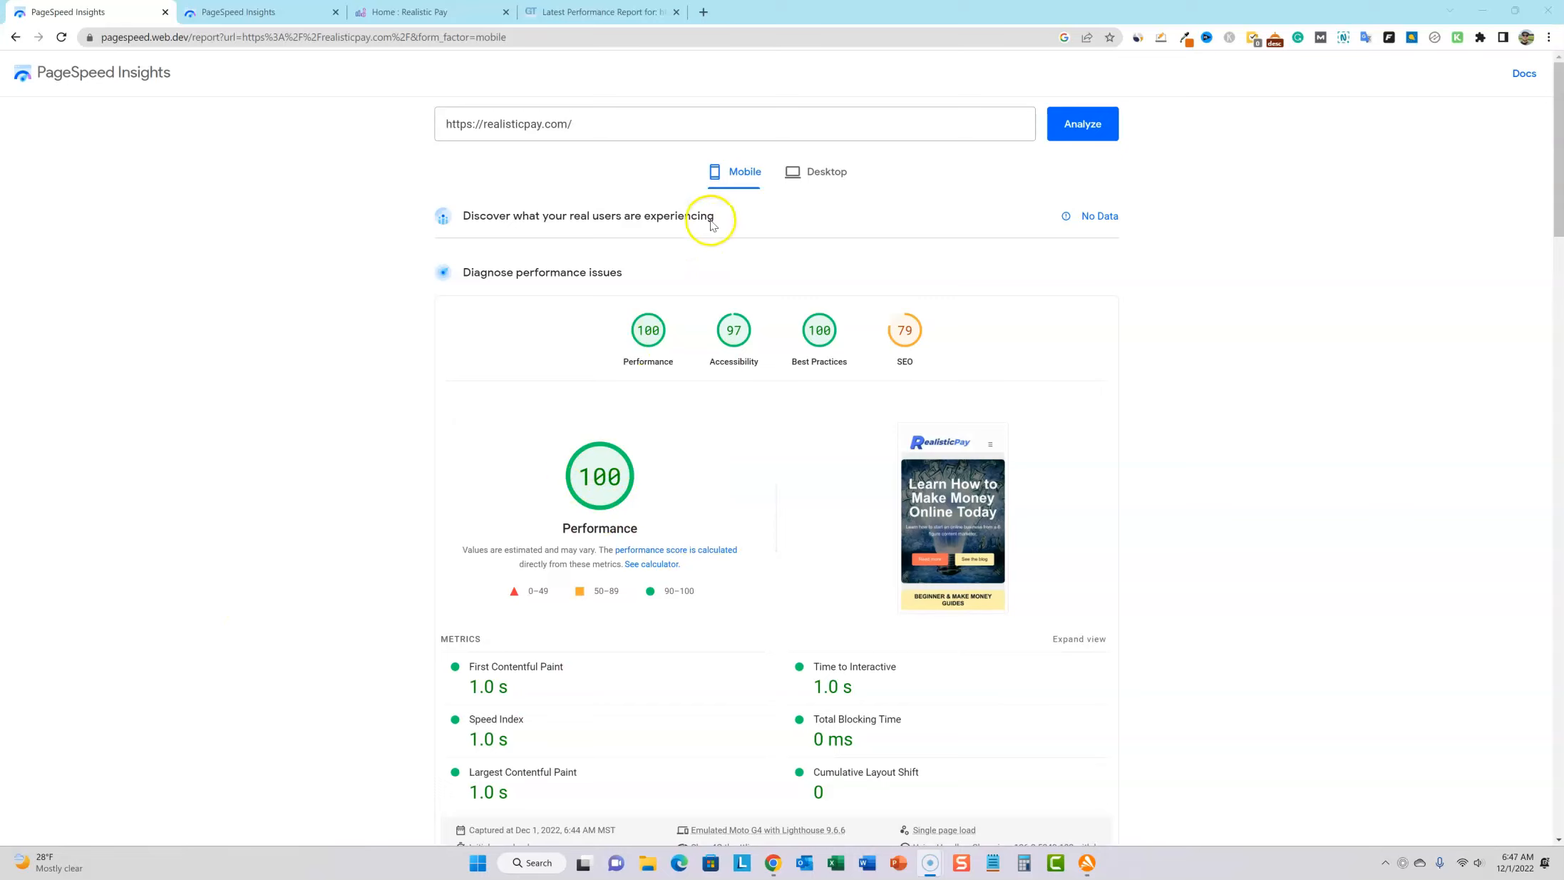
{"action": "left_click", "coordinate": [816, 173]}
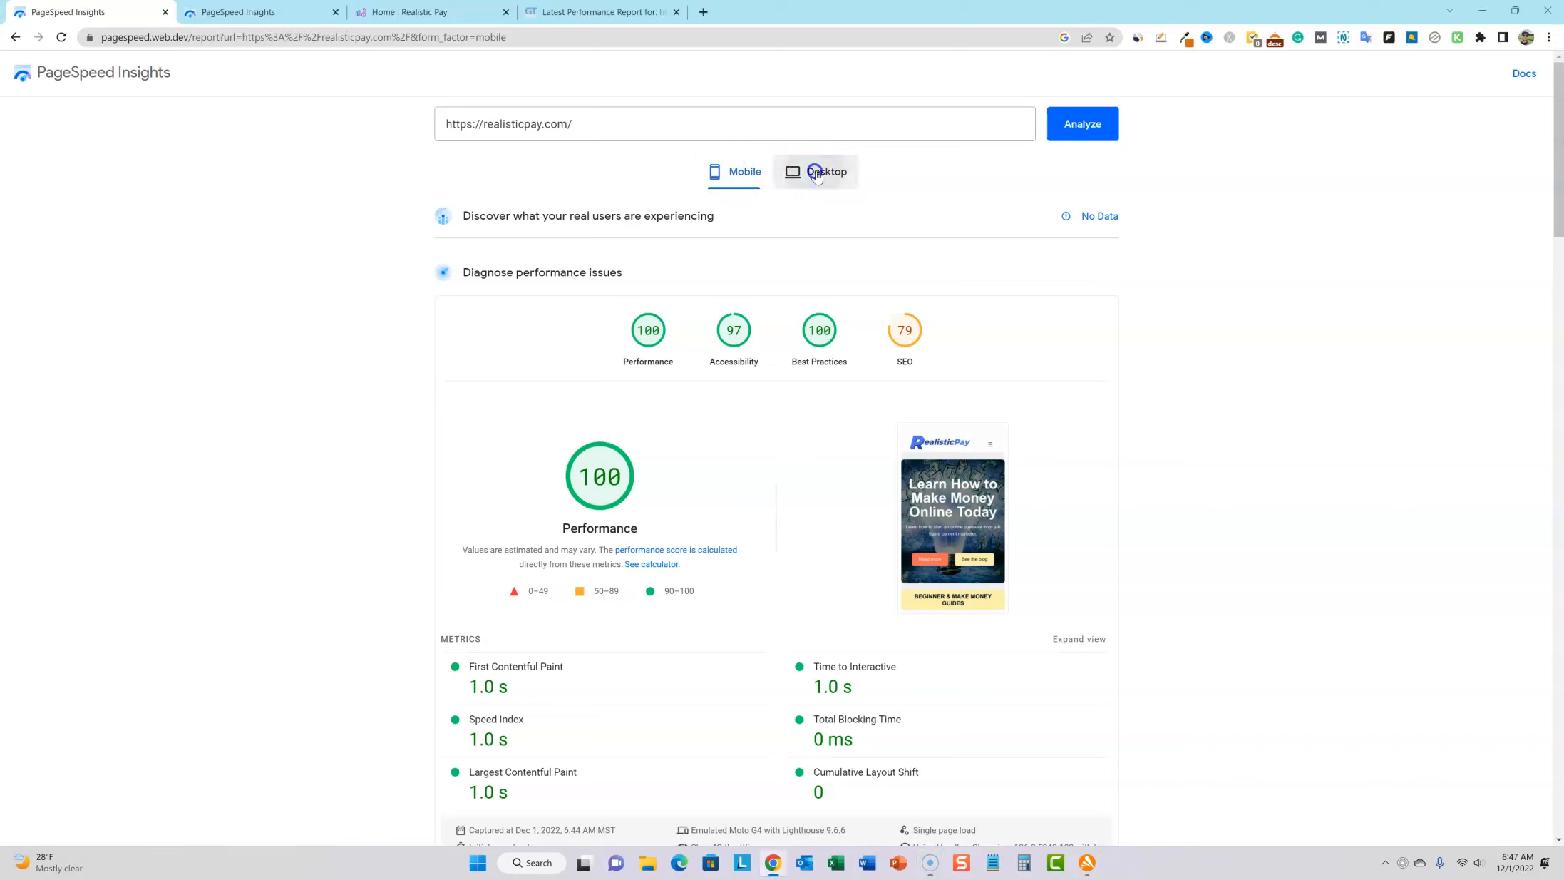
{"action": "left_click", "coordinate": [239, 11]}
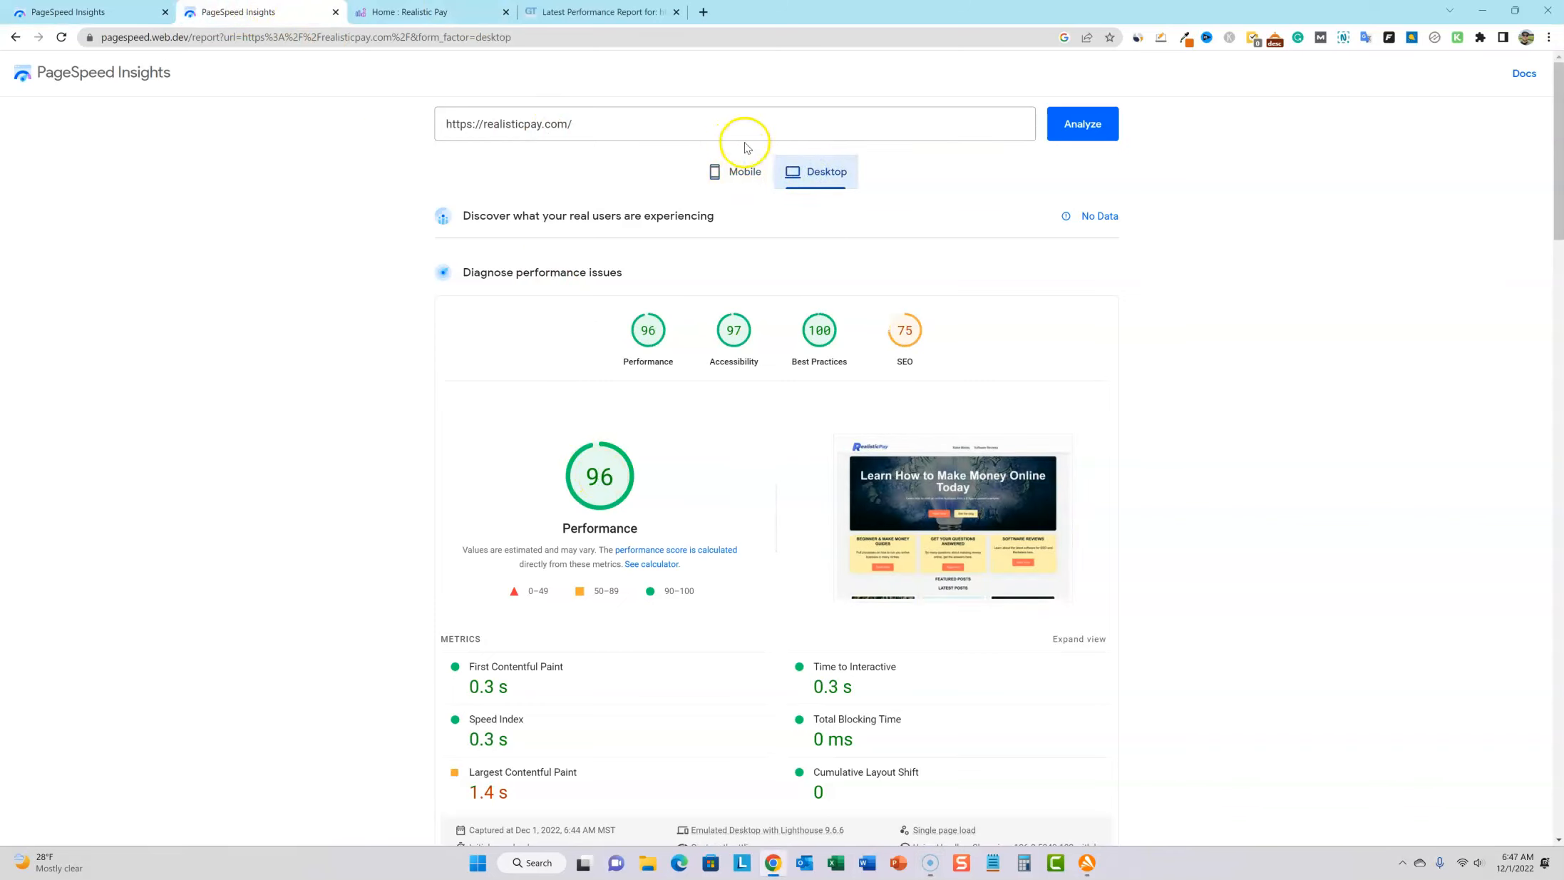
{"action": "left_click", "coordinate": [742, 175]}
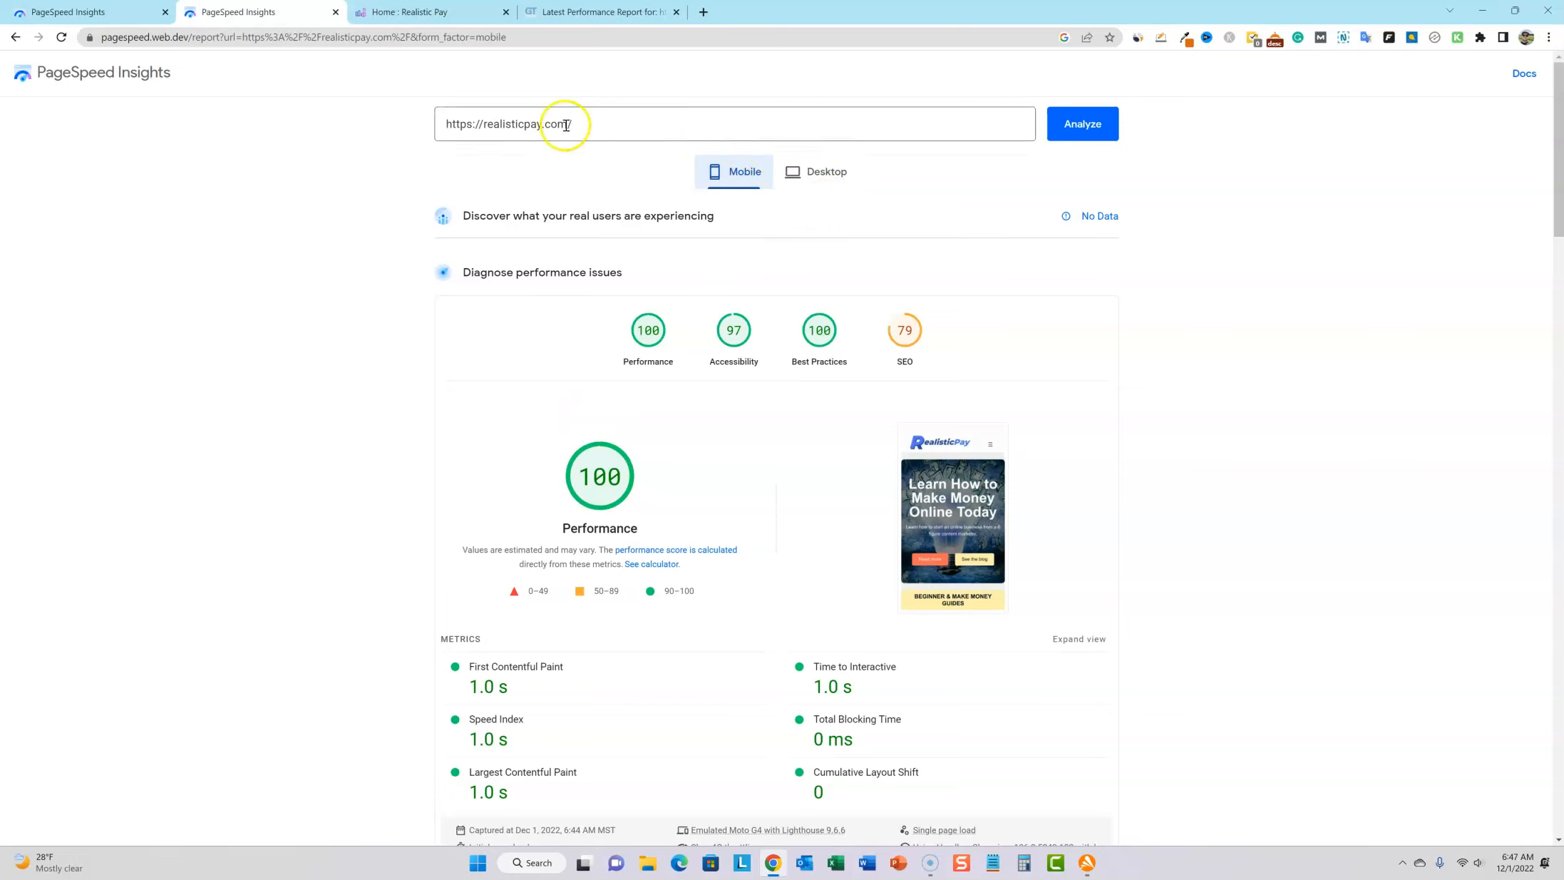
{"action": "left_click", "coordinate": [1083, 124]}
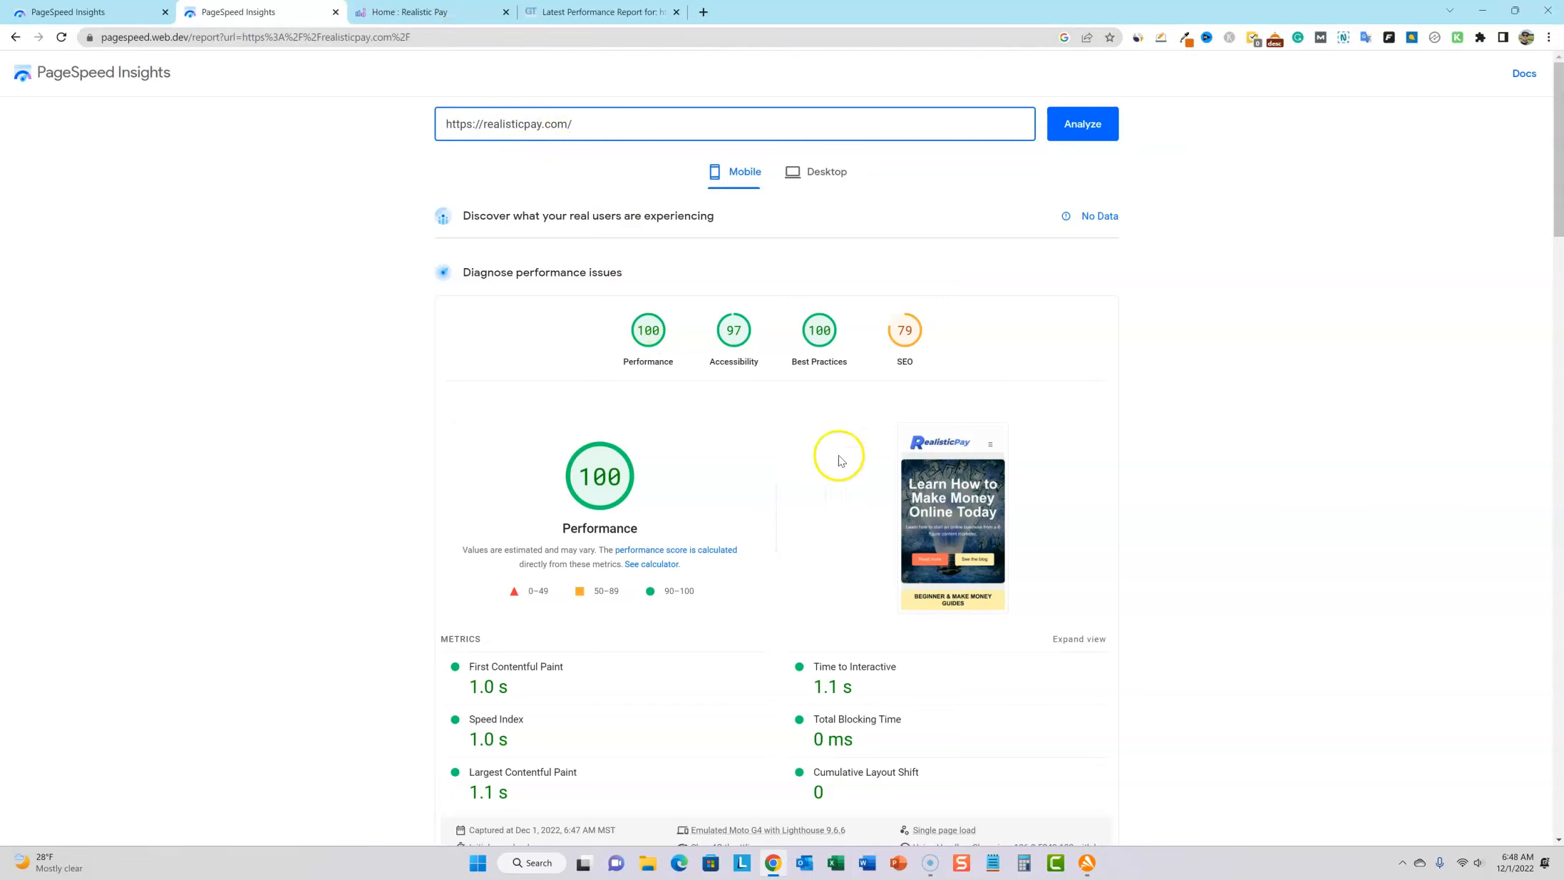
Open the realisticpay.com WordPress dashboard in a new tab and review the ShortPixel image compression settings
{"action": "left_click", "coordinate": [704, 13]}
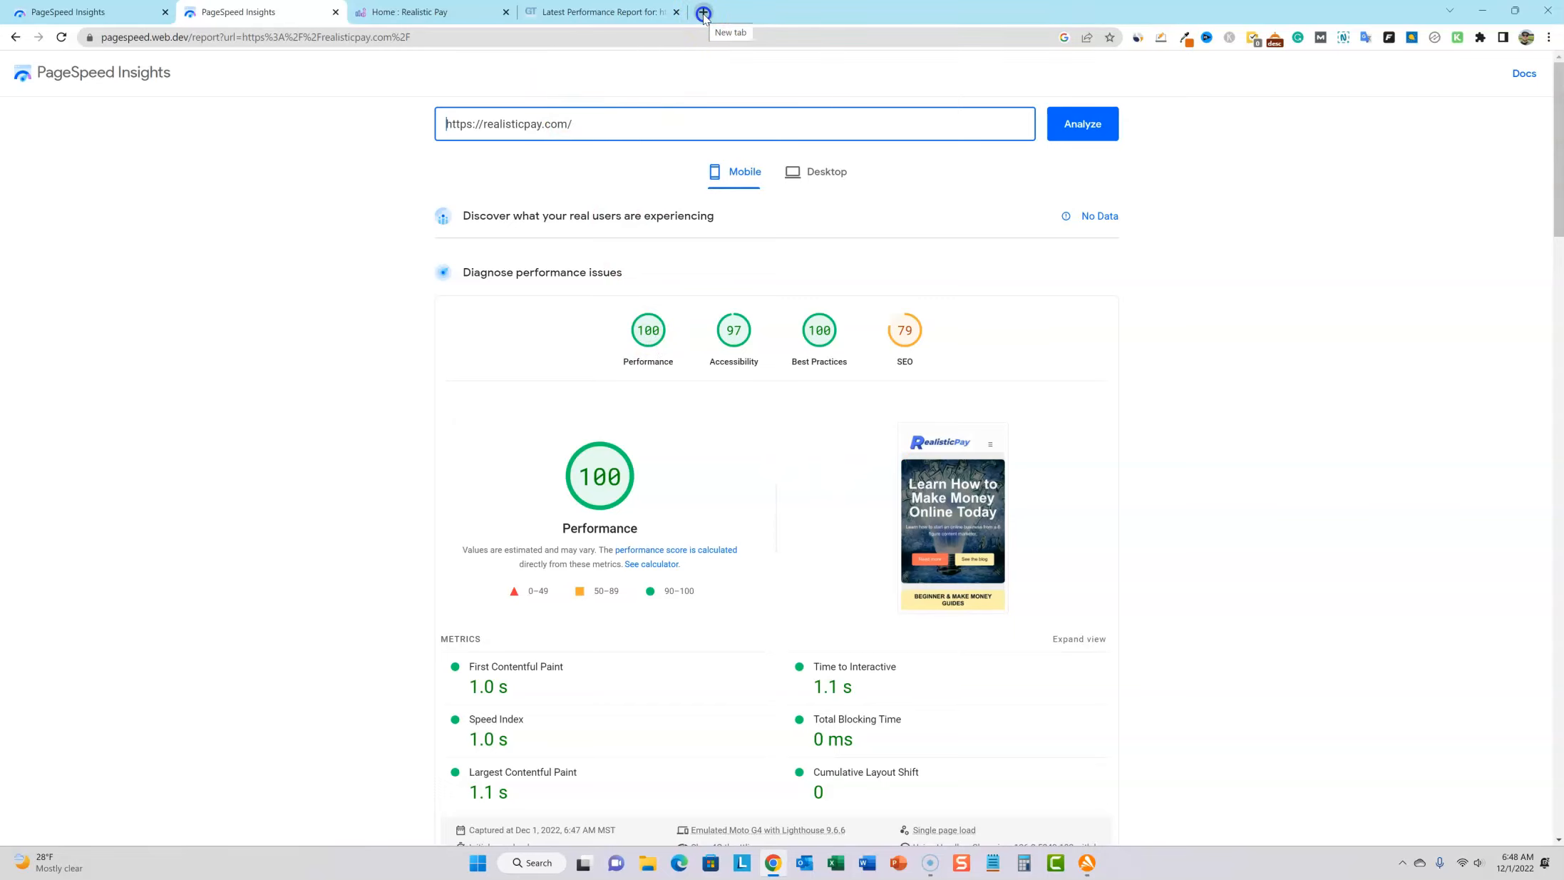
{"action": "type", "text": "realisticpay.com"}
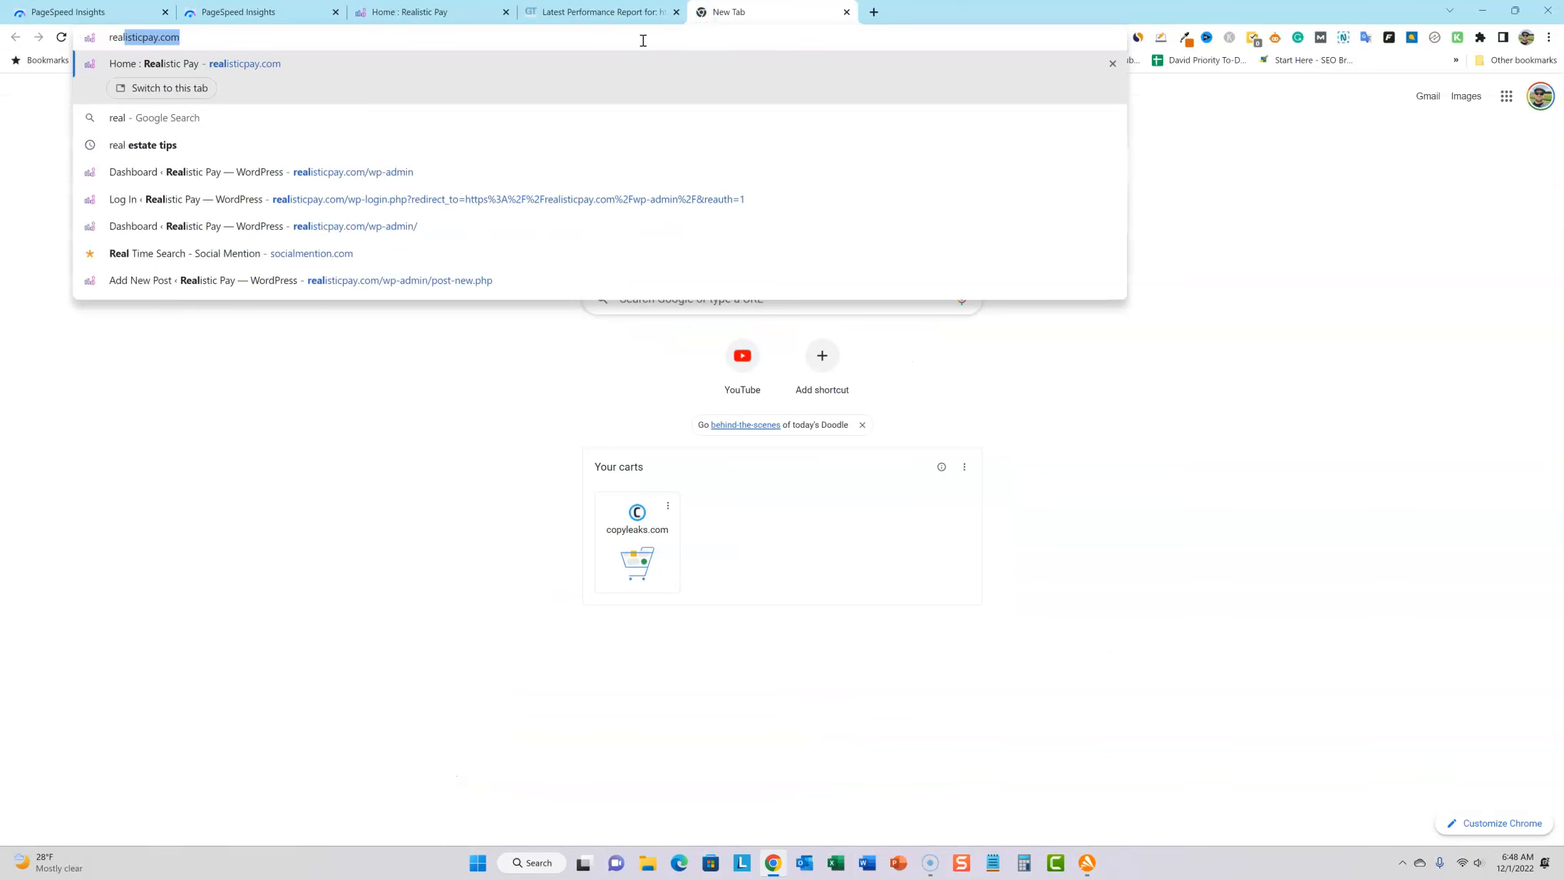
{"action": "left_click", "coordinate": [376, 172]}
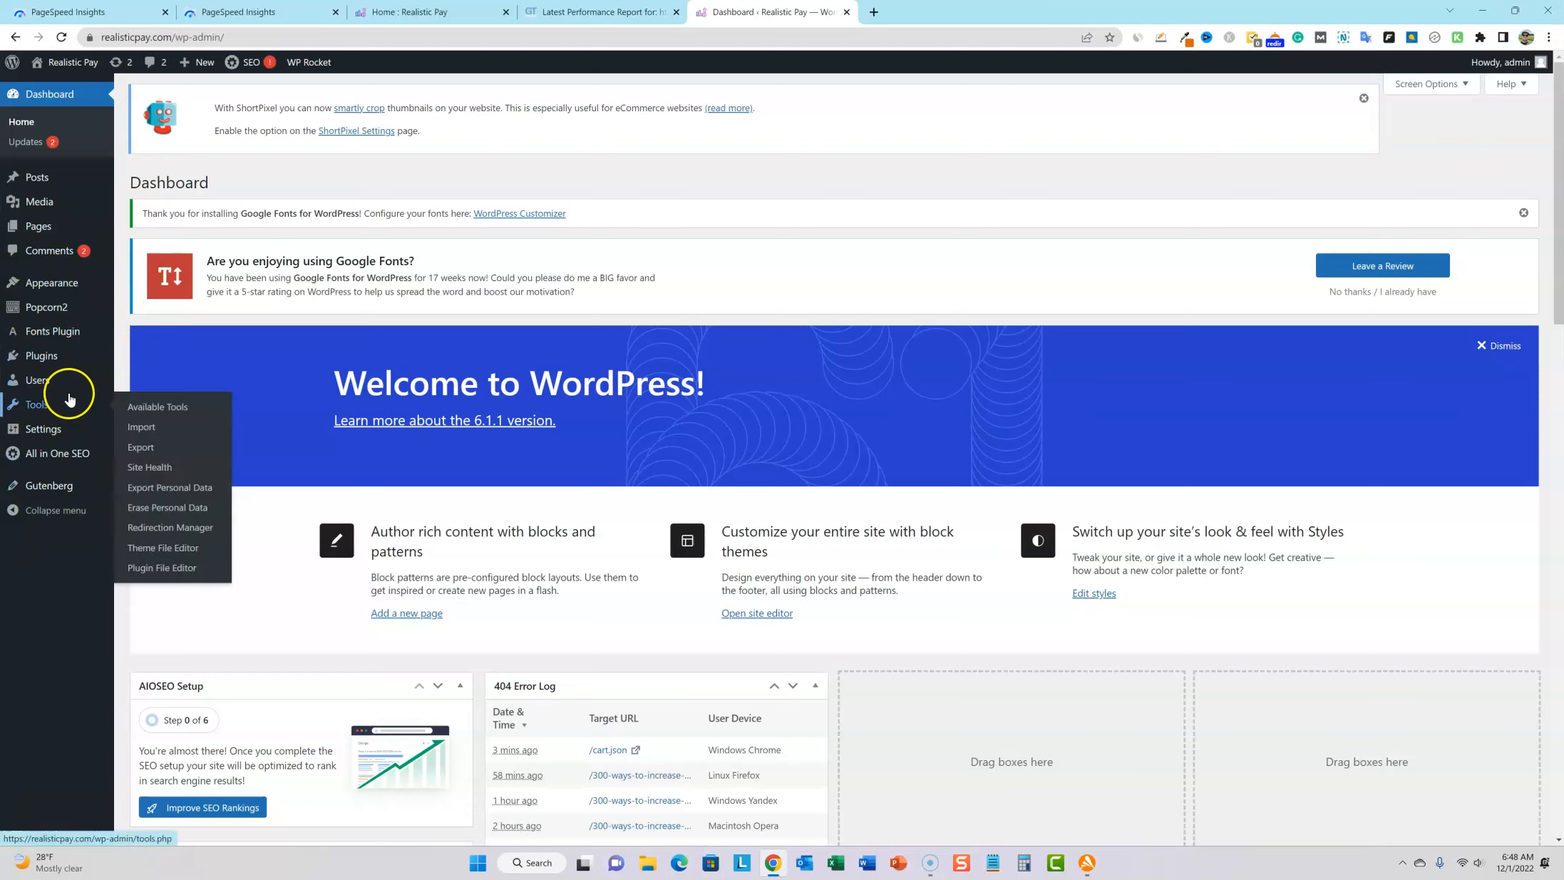
{"action": "mouse_move", "coordinate": [60, 368]}
{"action": "mouse_move", "coordinate": [71, 427]}
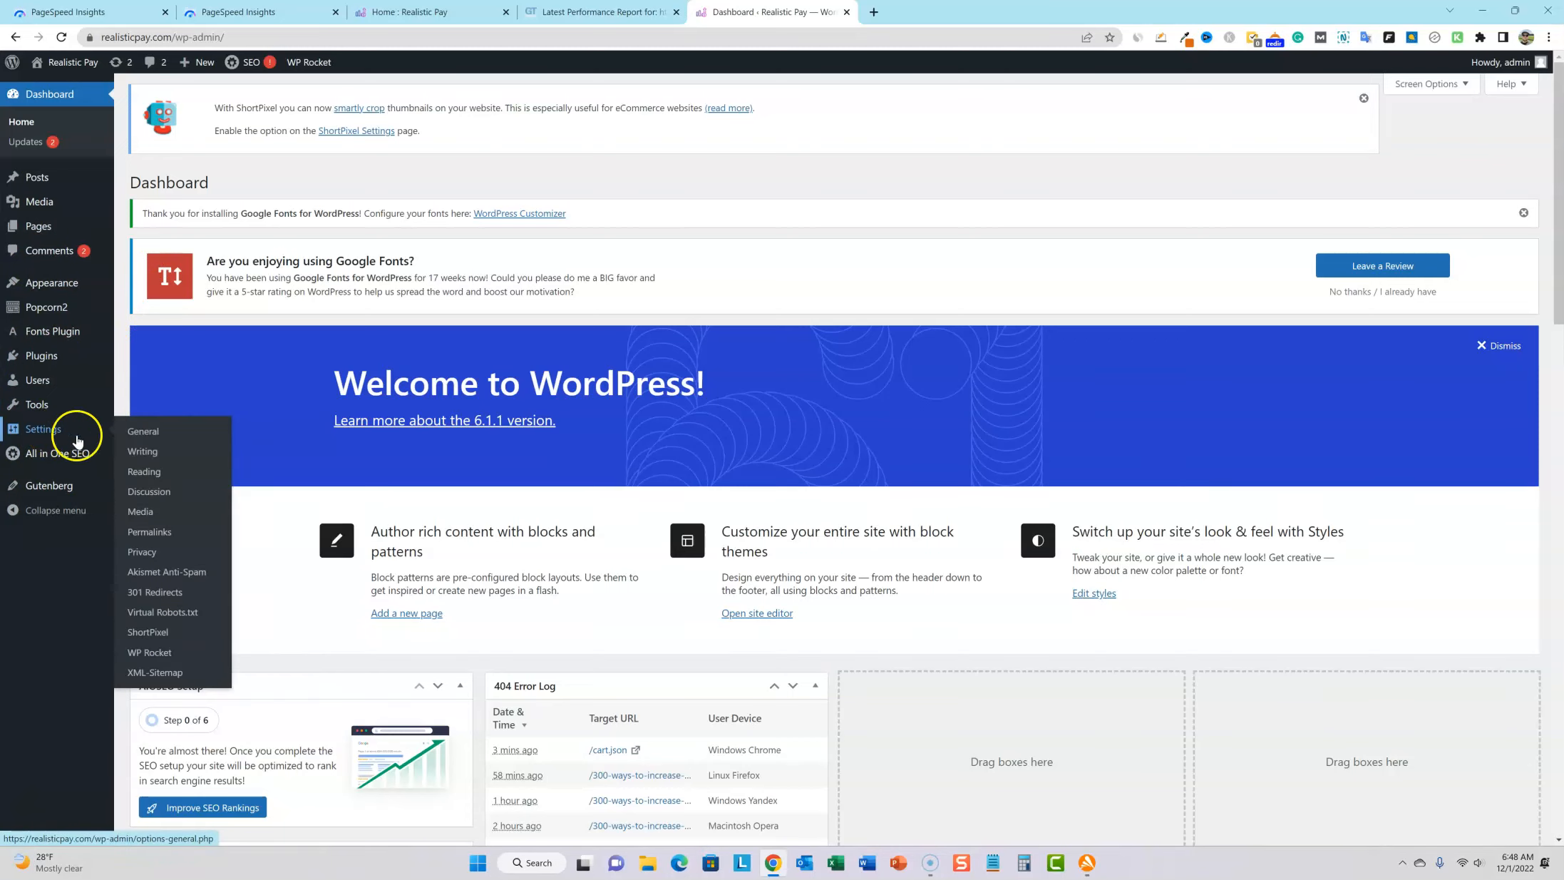
{"action": "left_click", "coordinate": [156, 634]}
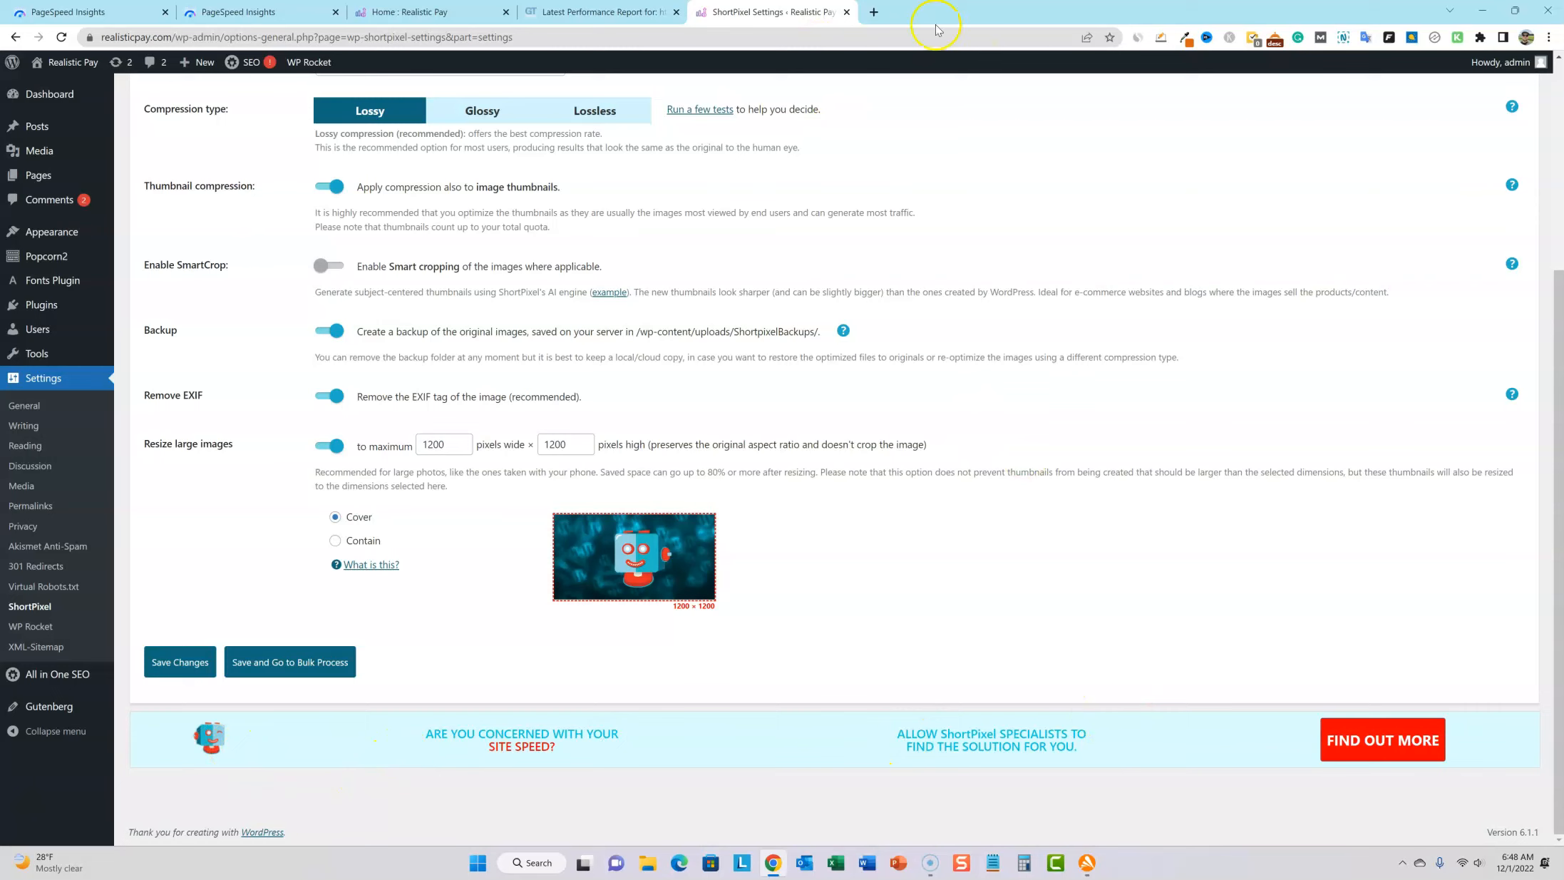
Open the ShortPixel account dashboard at shortpixel.com/dashboard in a new tab
{"action": "left_click", "coordinate": [874, 13]}
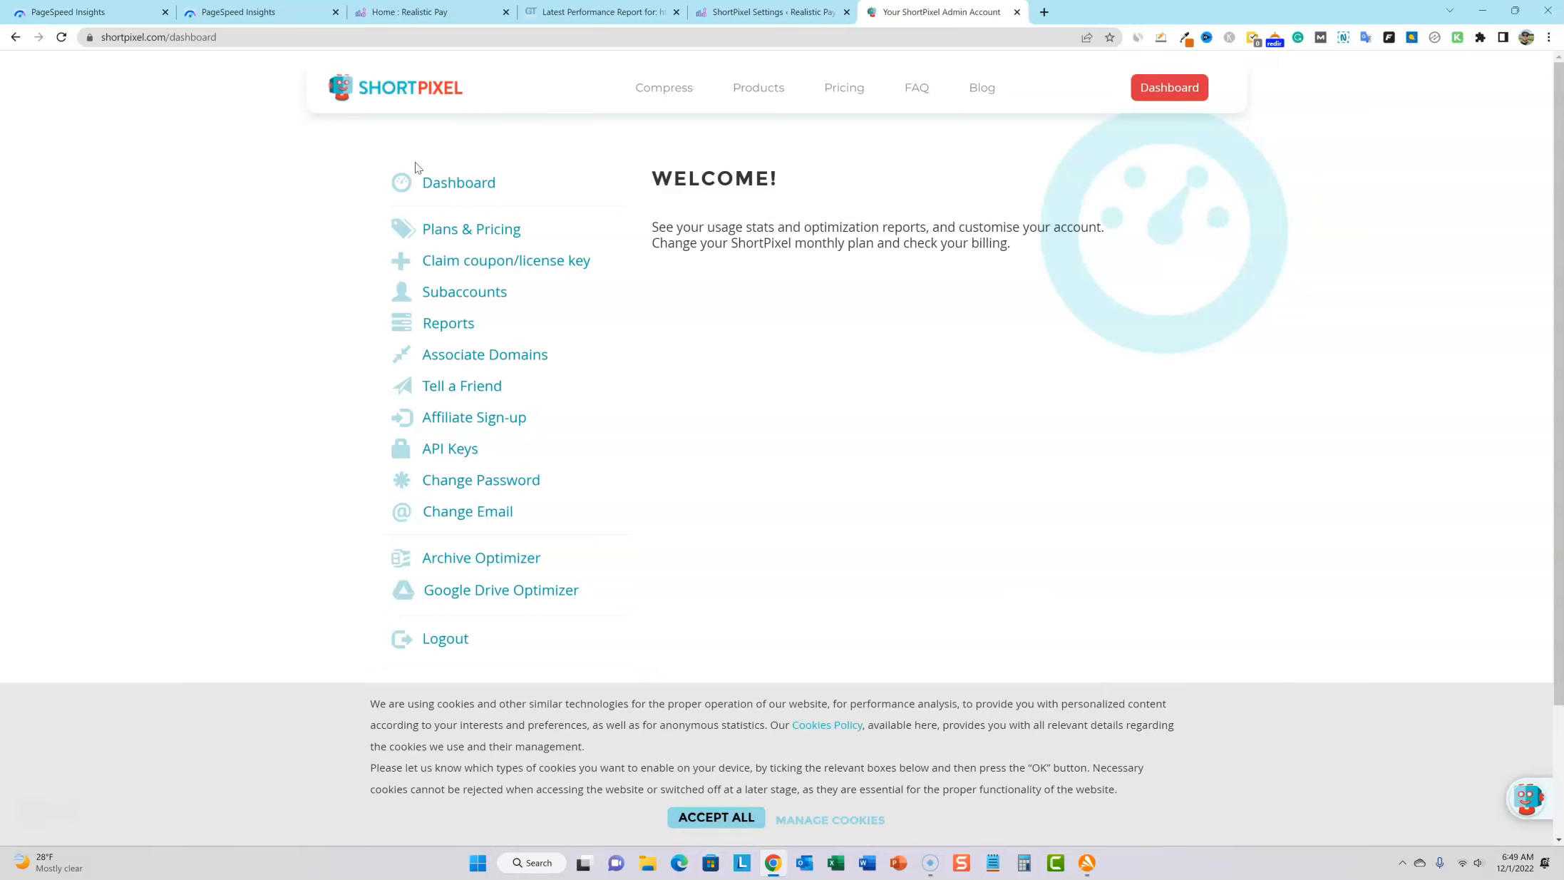
{"action": "left_click", "coordinate": [432, 131]}
Check the desktop results of the rerun PageSpeed Insights analysis and the newer GTmetrix report for realisticpay.com
{"action": "left_click", "coordinate": [256, 20]}
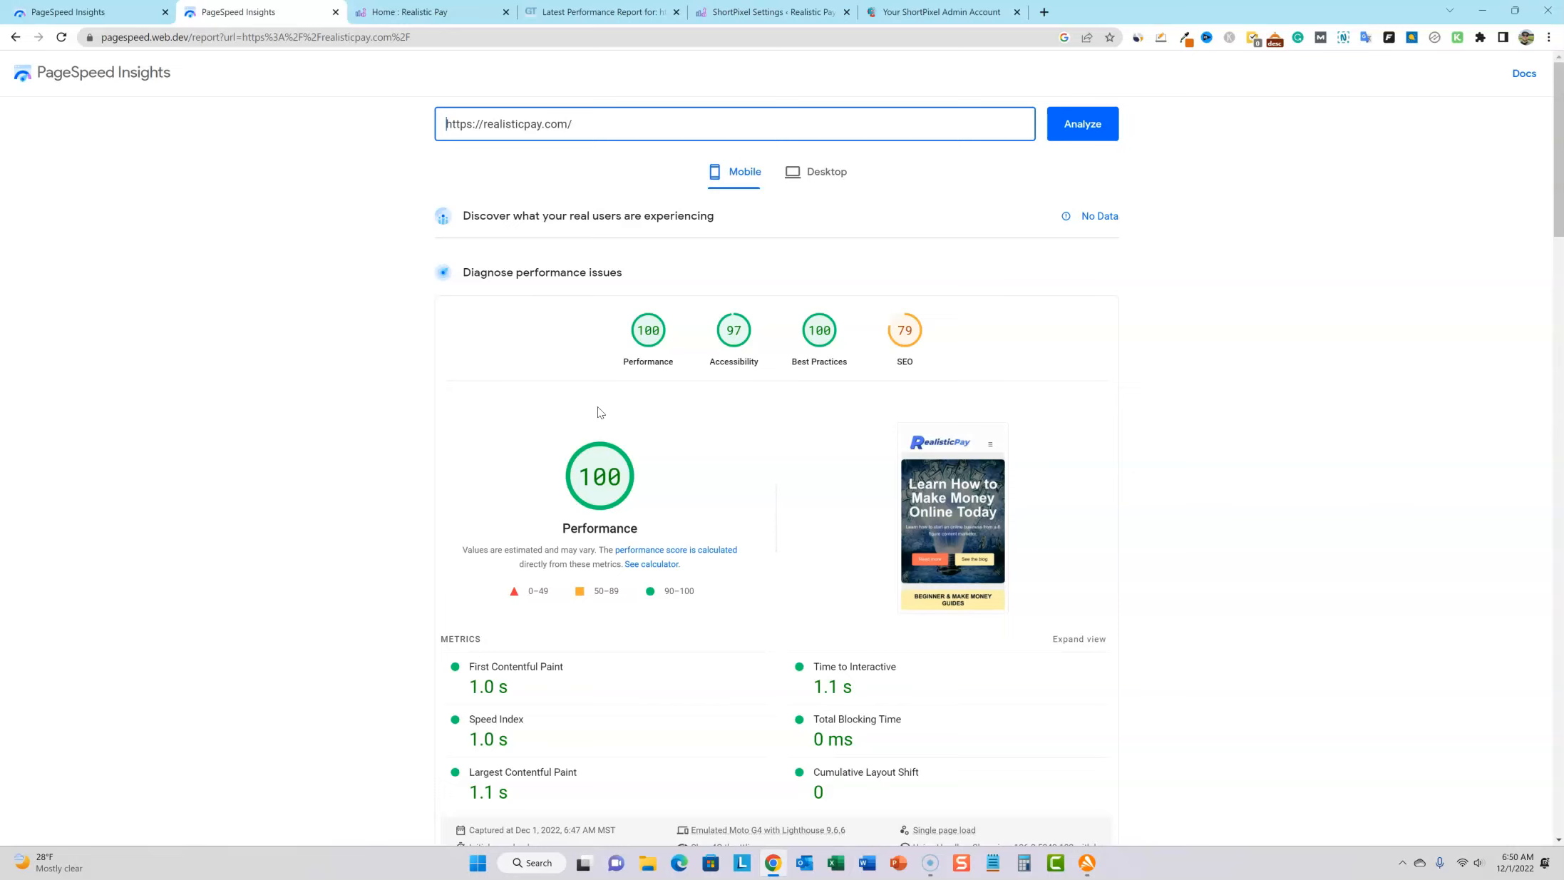
{"action": "left_click", "coordinate": [820, 177]}
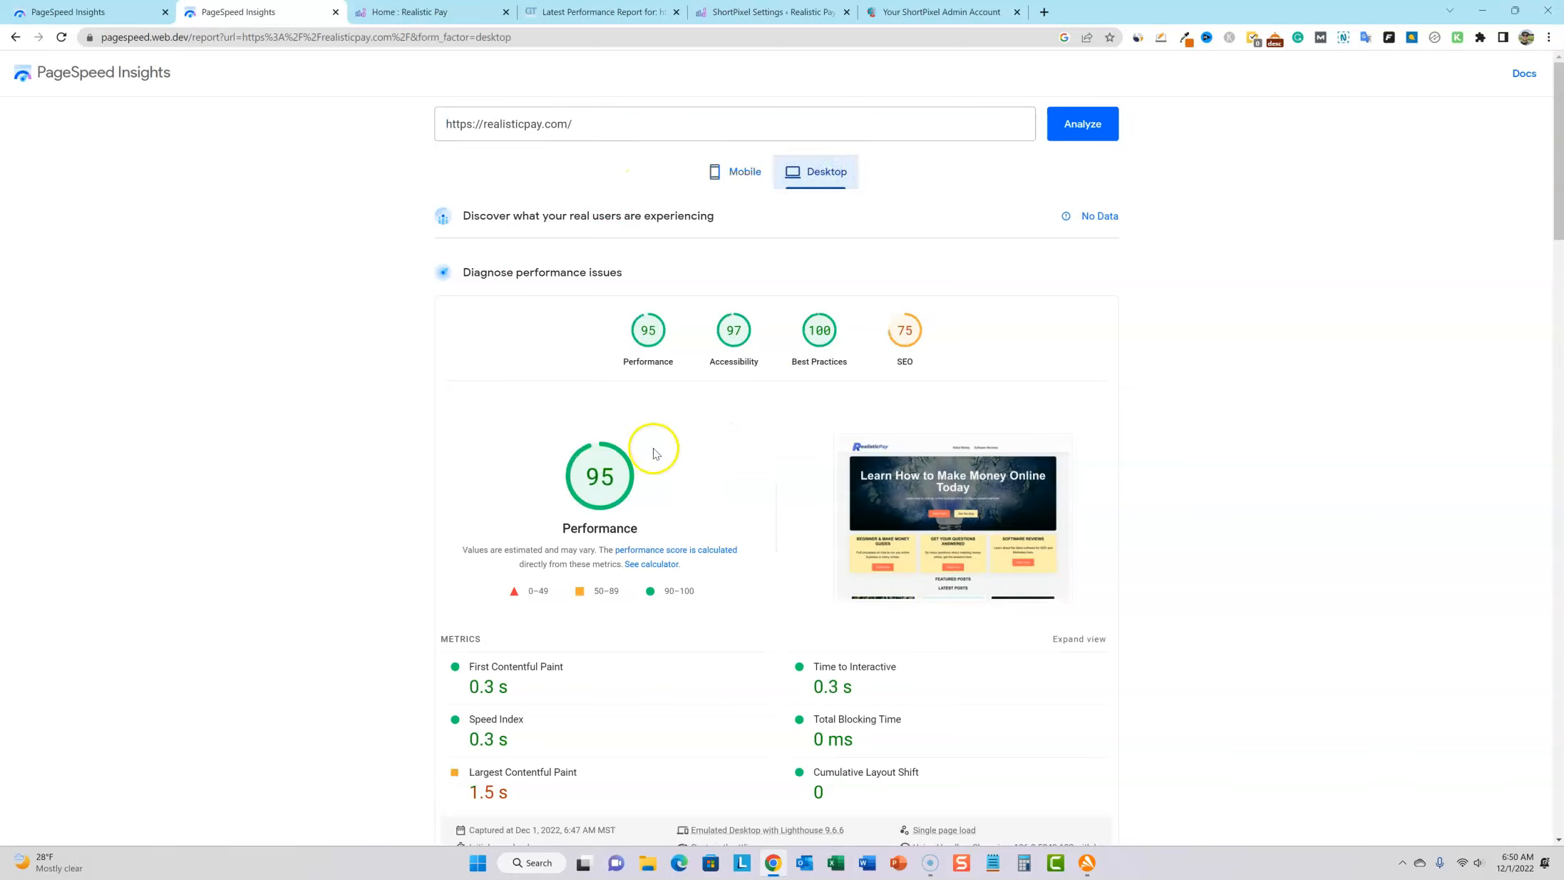
{"action": "left_click", "coordinate": [599, 11]}
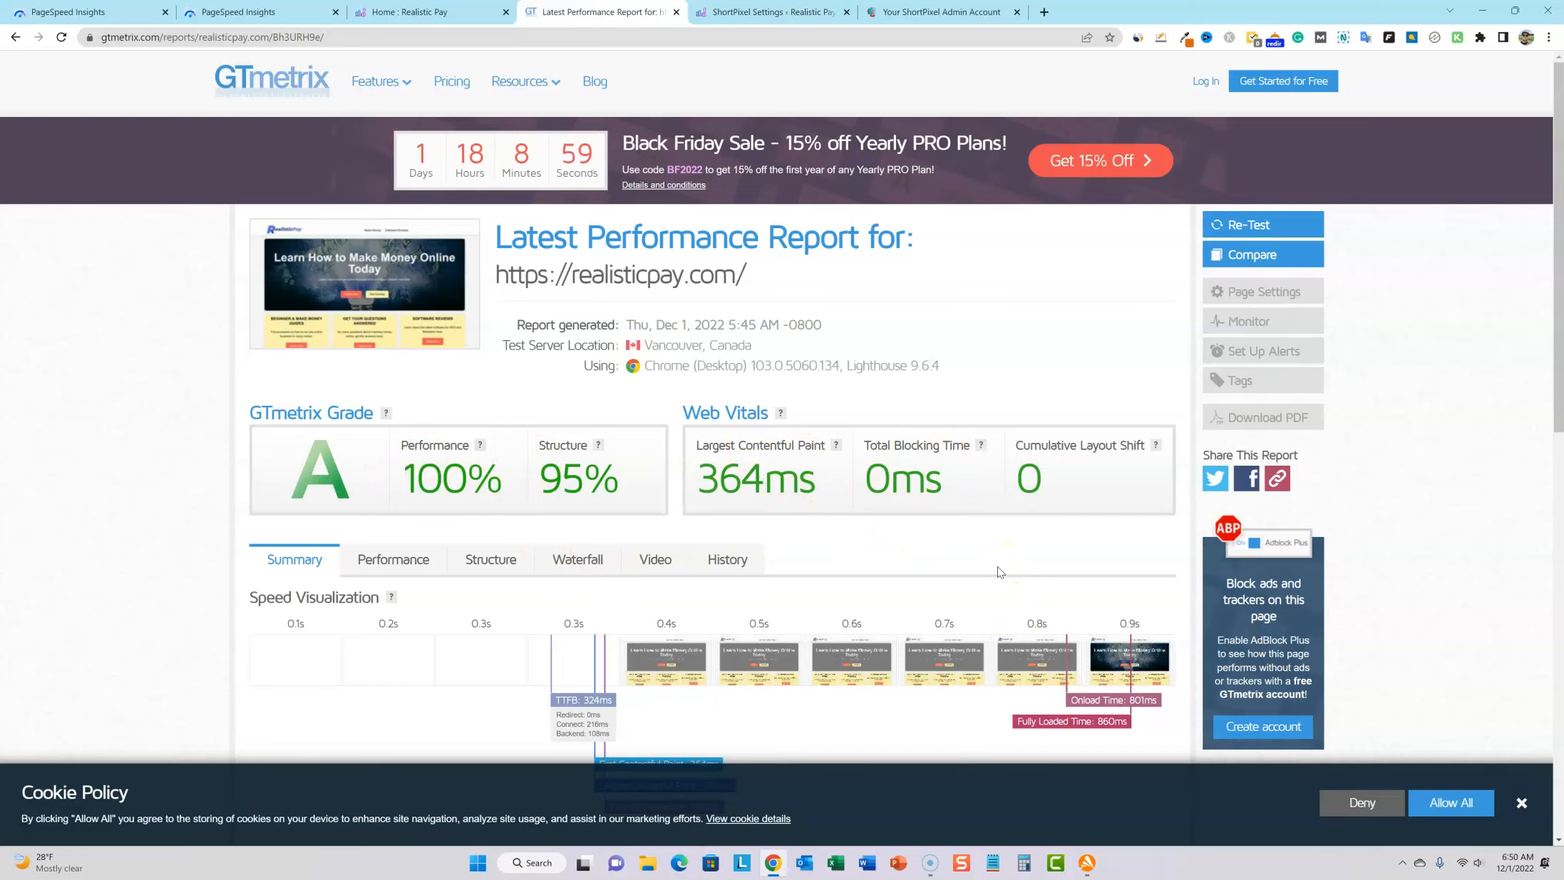
Go back to the earlier PageSpeed Insights report for realisticpay.com and check its mobile scores
{"action": "left_click", "coordinate": [224, 16]}
{"action": "left_click", "coordinate": [68, 12]}
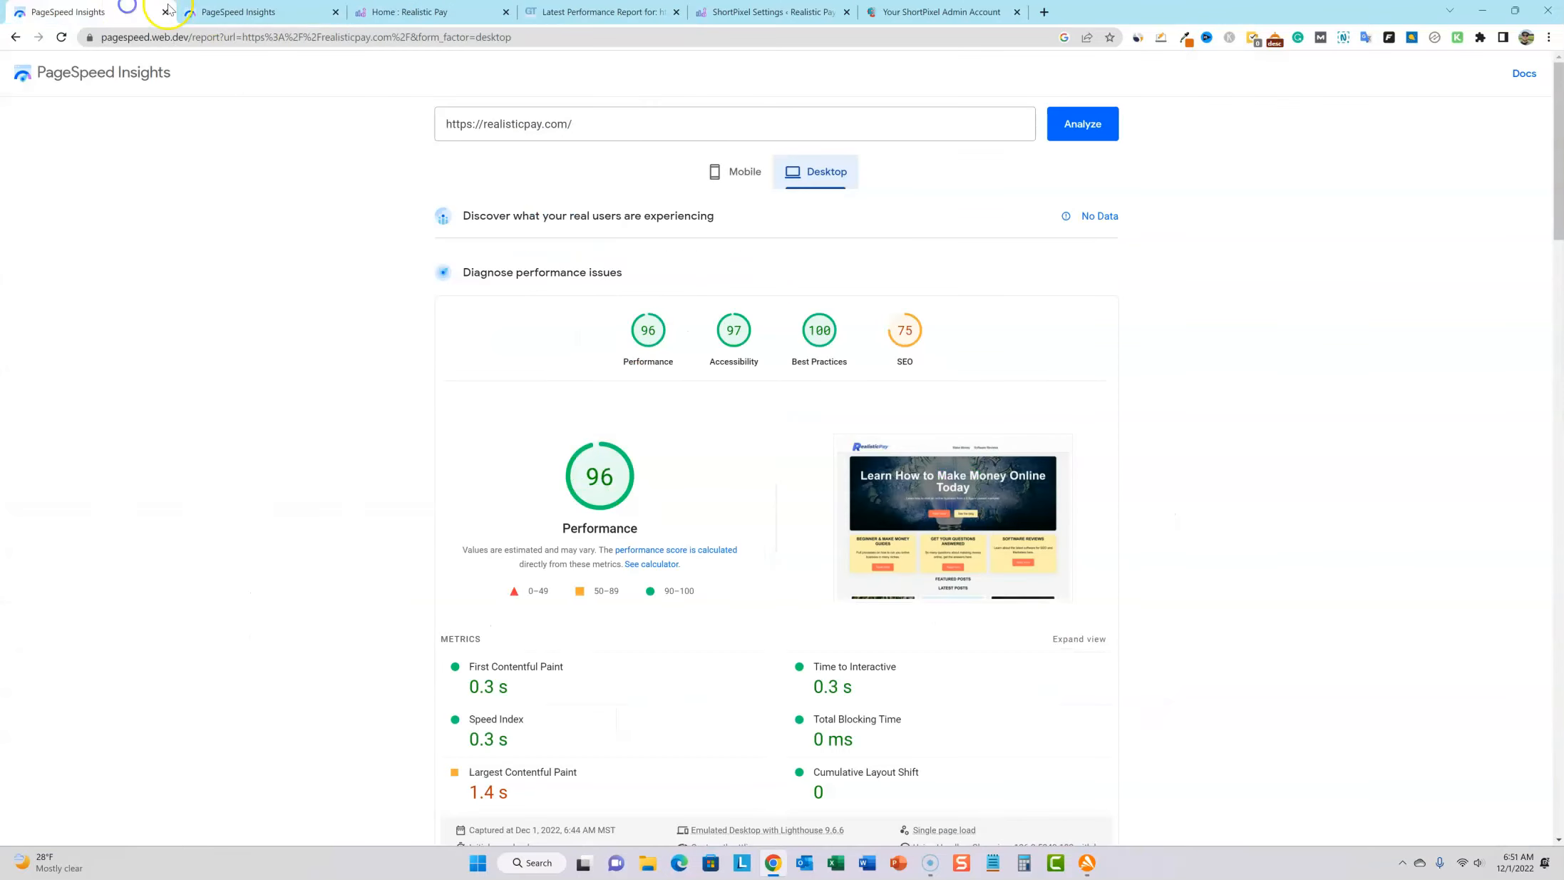
{"action": "left_click", "coordinate": [736, 171]}
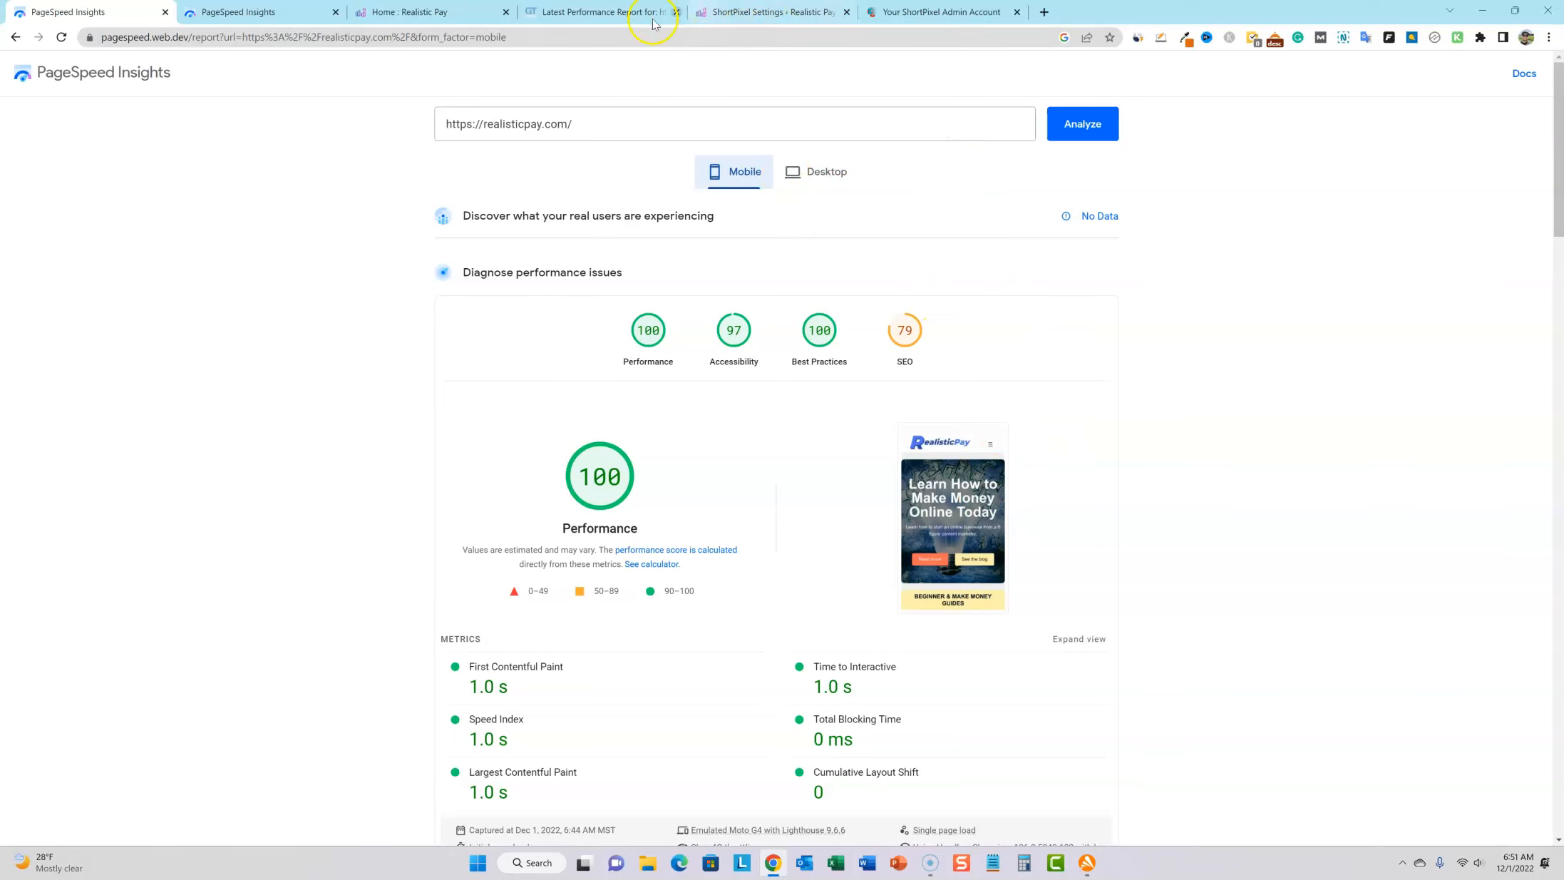
Switch to the ShortPixel website and open its pricing page
{"action": "left_click", "coordinate": [936, 12]}
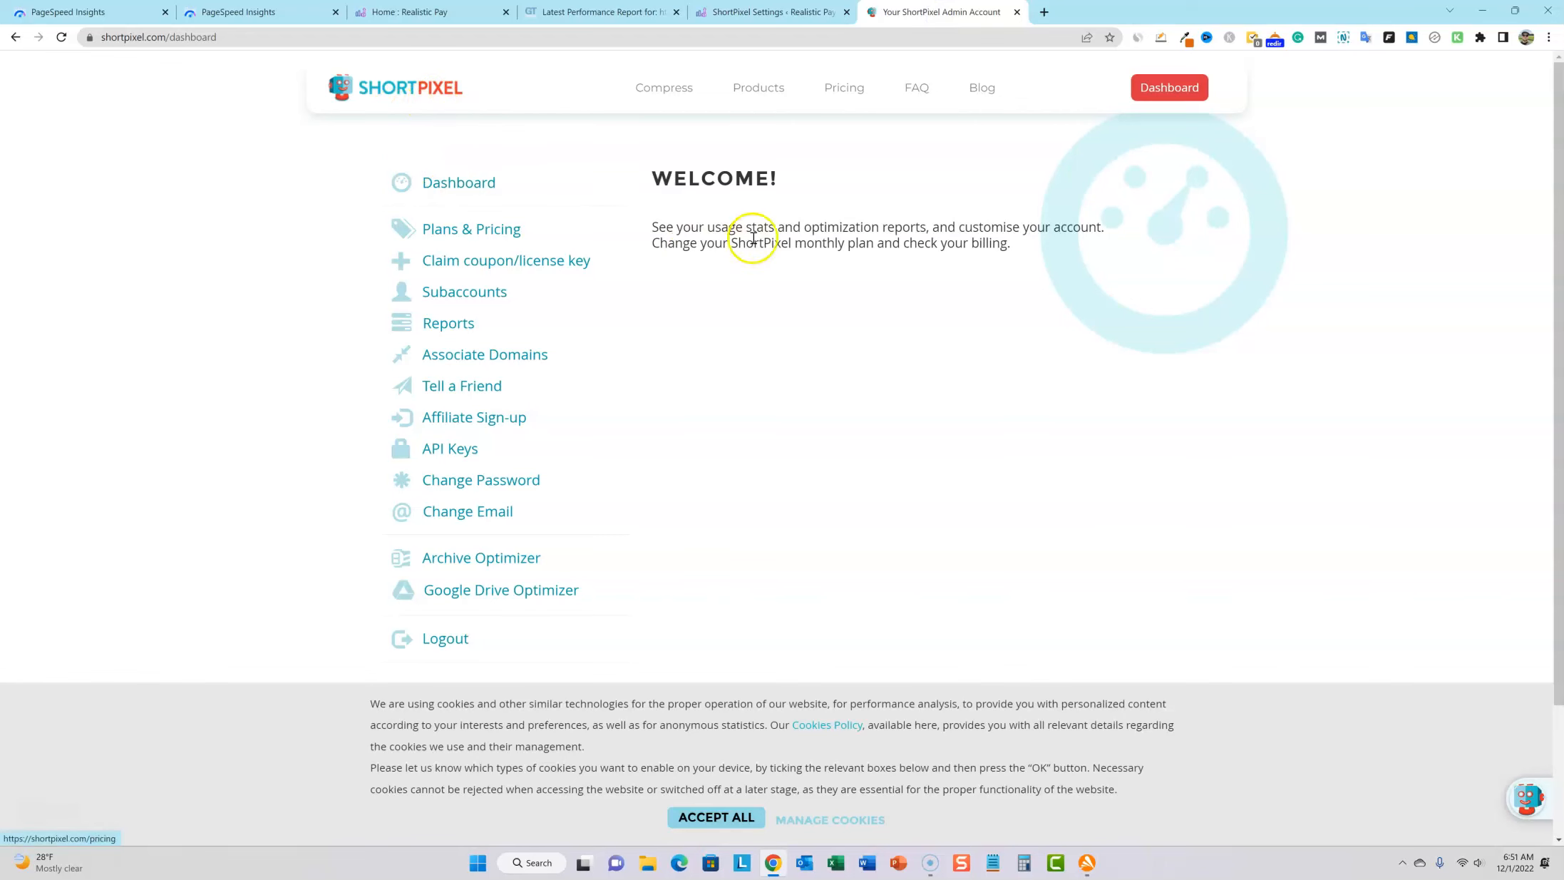
{"action": "left_click", "coordinate": [835, 89]}
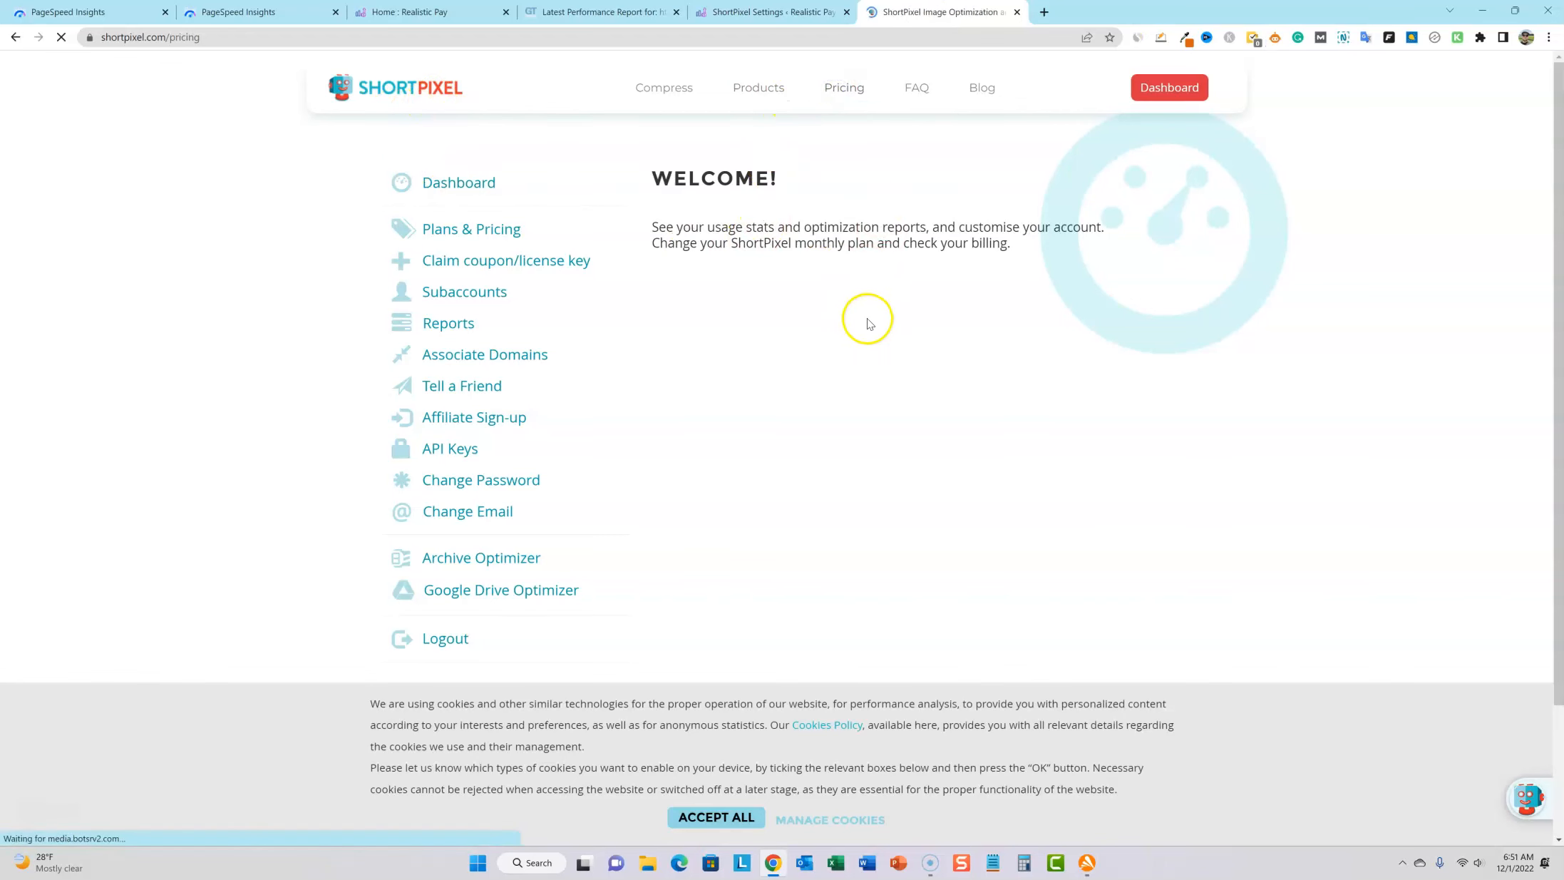